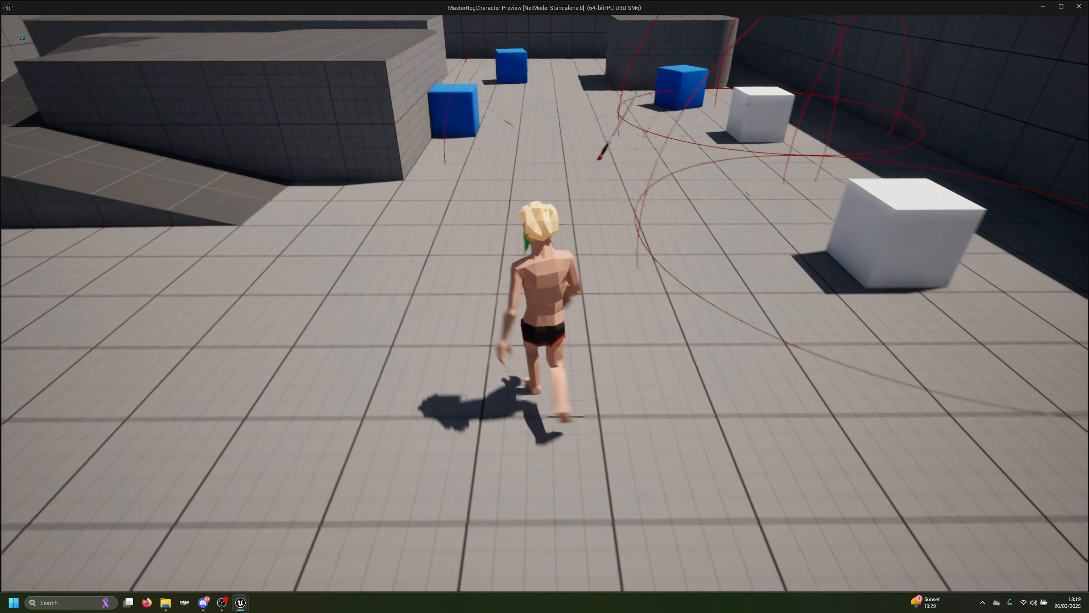
Step: Open the inventory in the running preview and move the second apple stack and the sword into the second row
key("w")
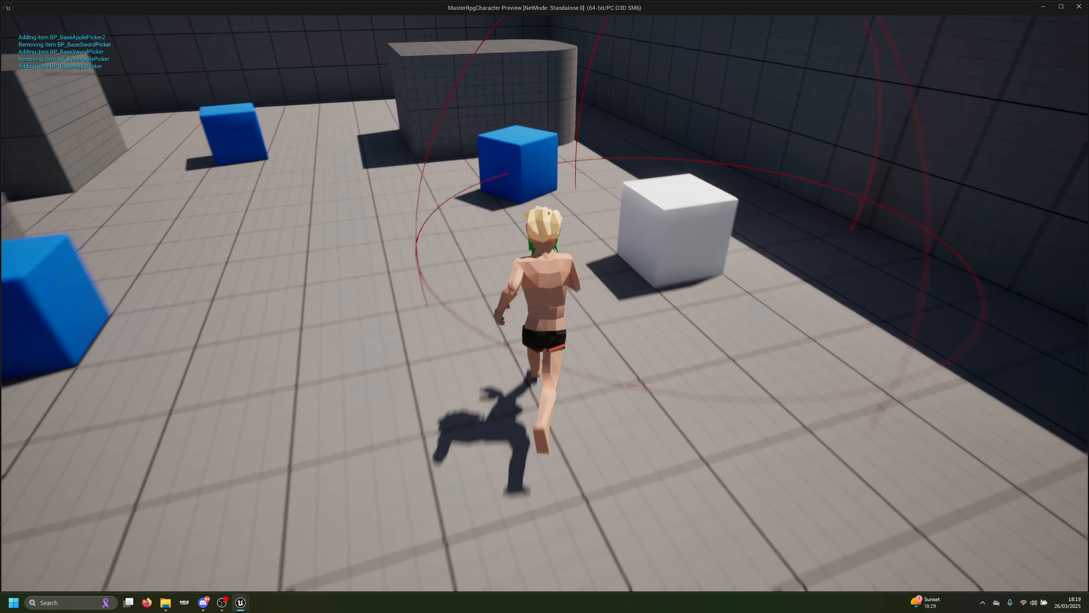
key("i")
left_click_drag(516, 208, 517, 253)
left_click_drag(578, 198, 567, 250)
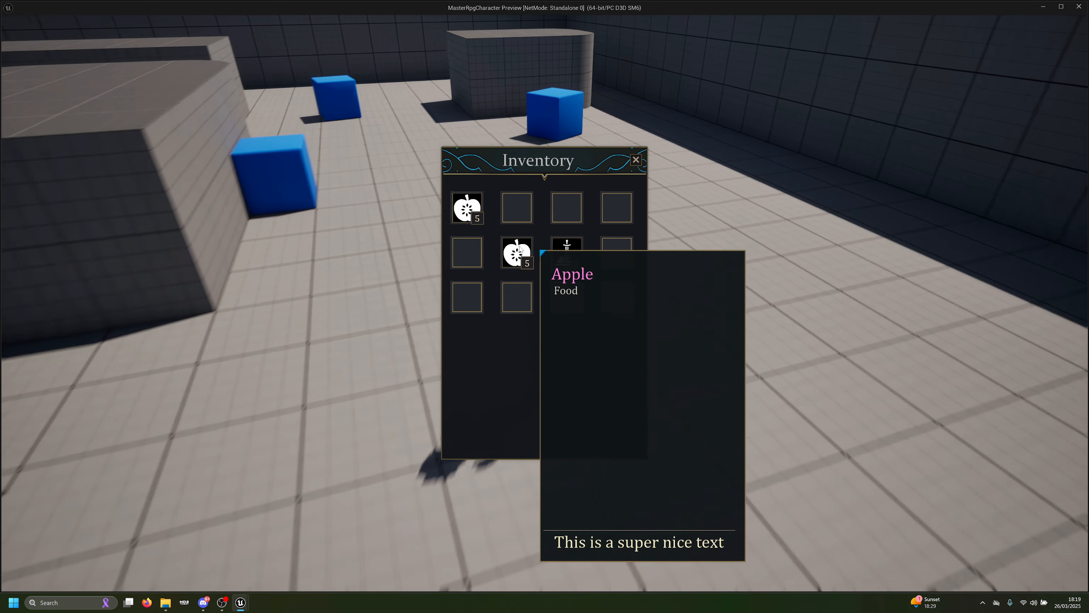
Step: Return the second apple stack to the first inventory row and reposition the inventory window beside the character
right_click(522, 250)
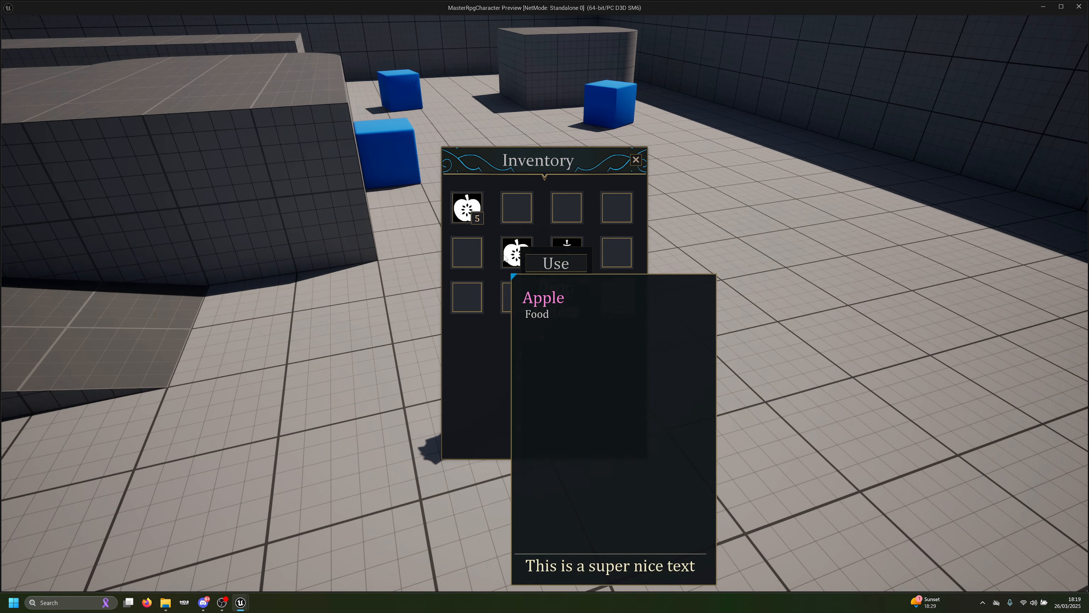
left_click_drag(517, 254, 518, 208)
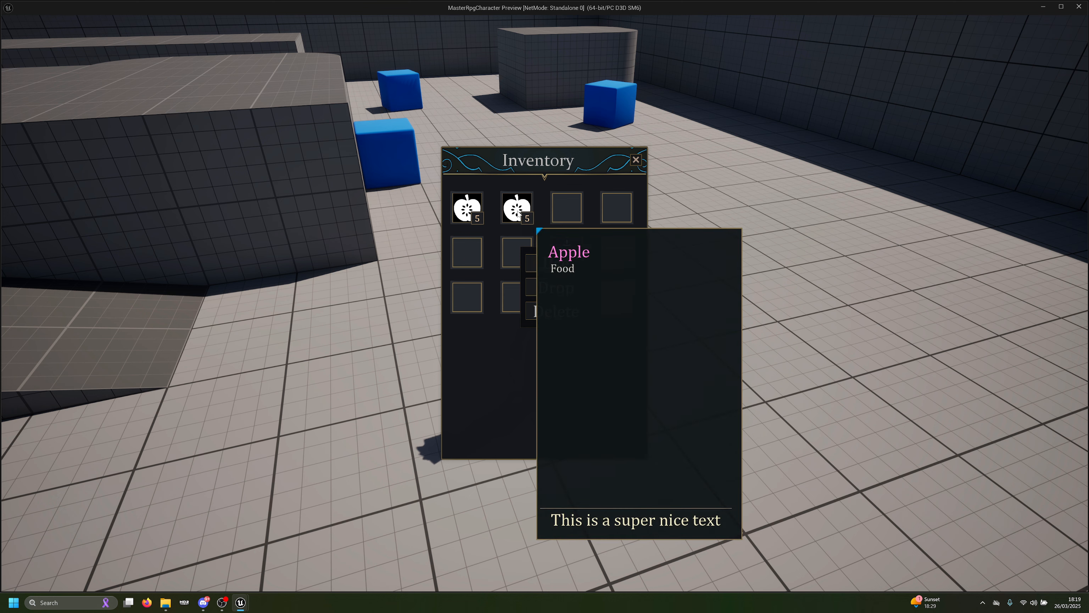
left_click_drag(600, 182, 700, 196)
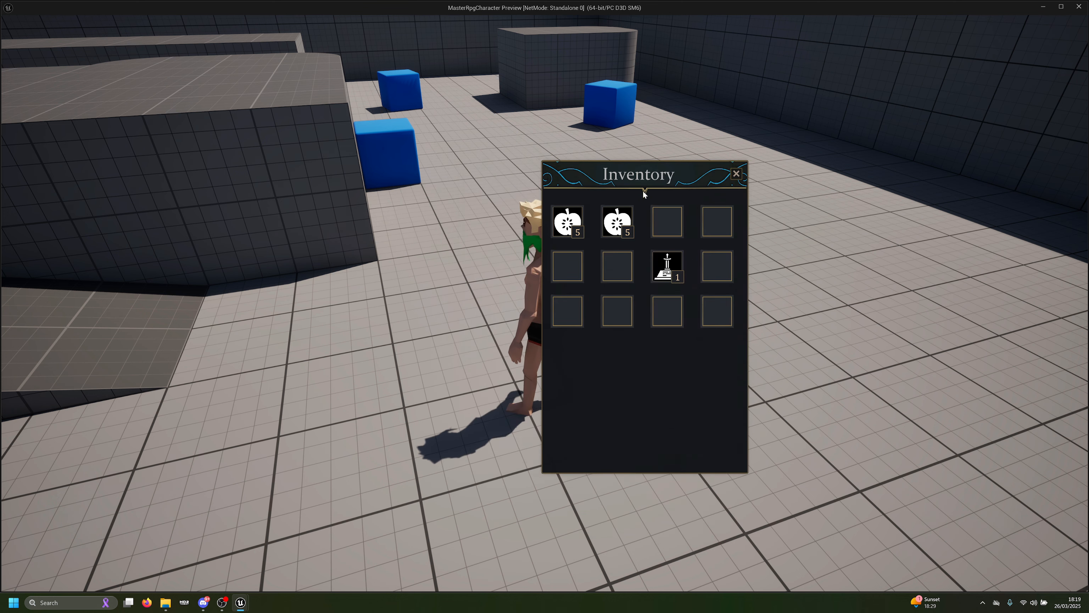
Step: Drop the second apple stack from the inventory and inspect the remaining items
right_click(627, 234)
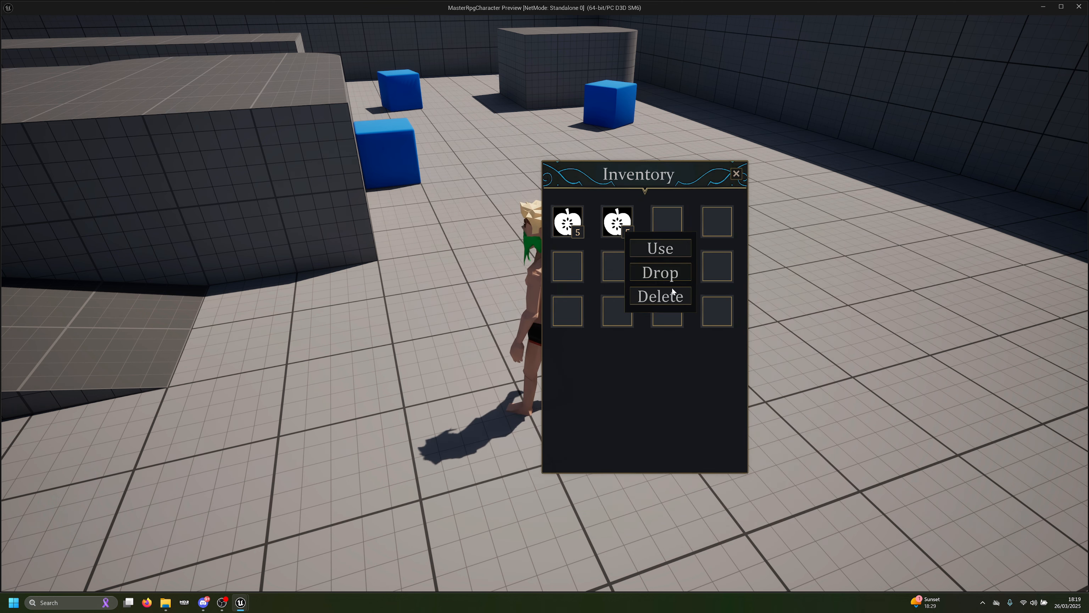
left_click(655, 276)
mouse_move(564, 230)
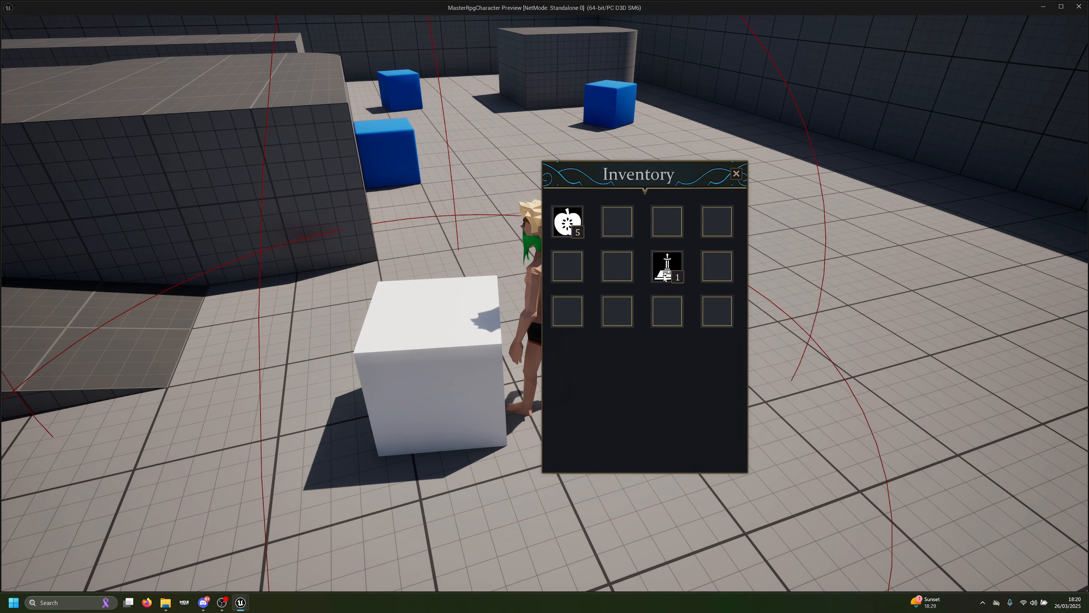
mouse_move(669, 280)
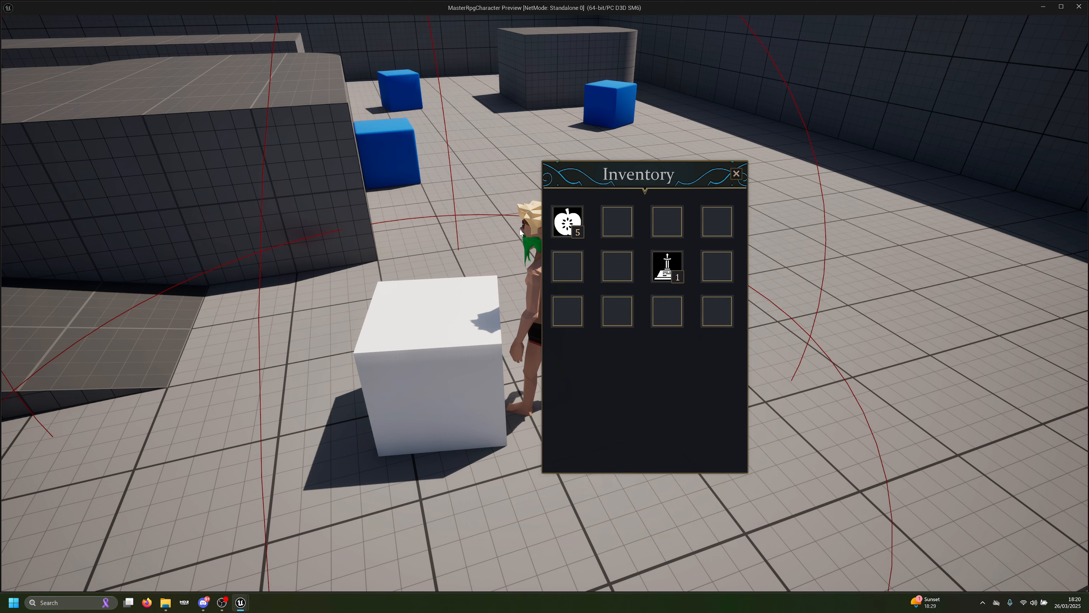
Step: End the preview and open the Variables folder of MasterInventory
key("Escape")
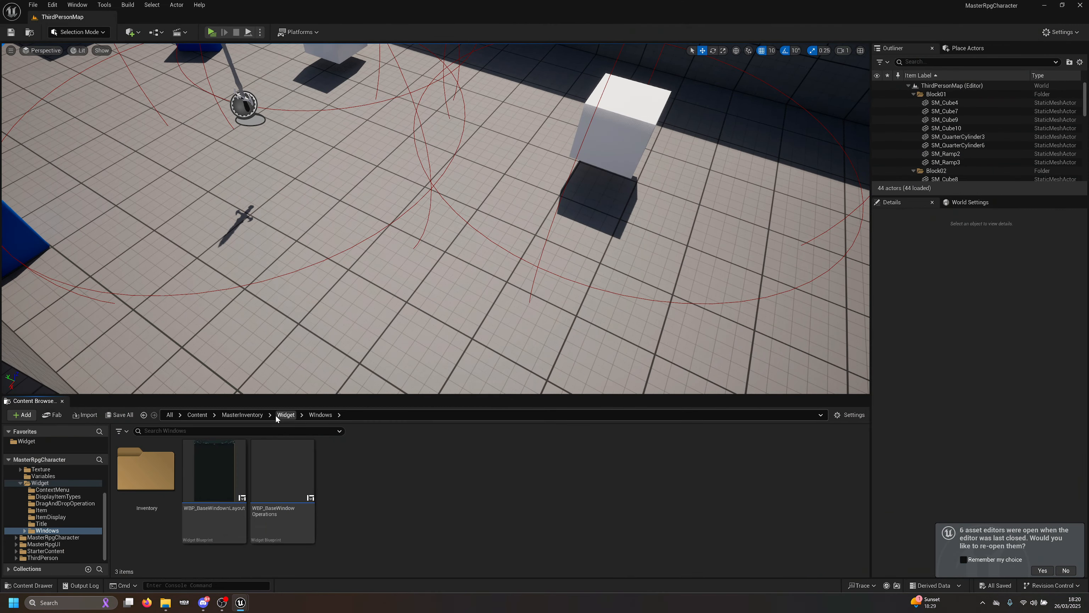
left_click(250, 415)
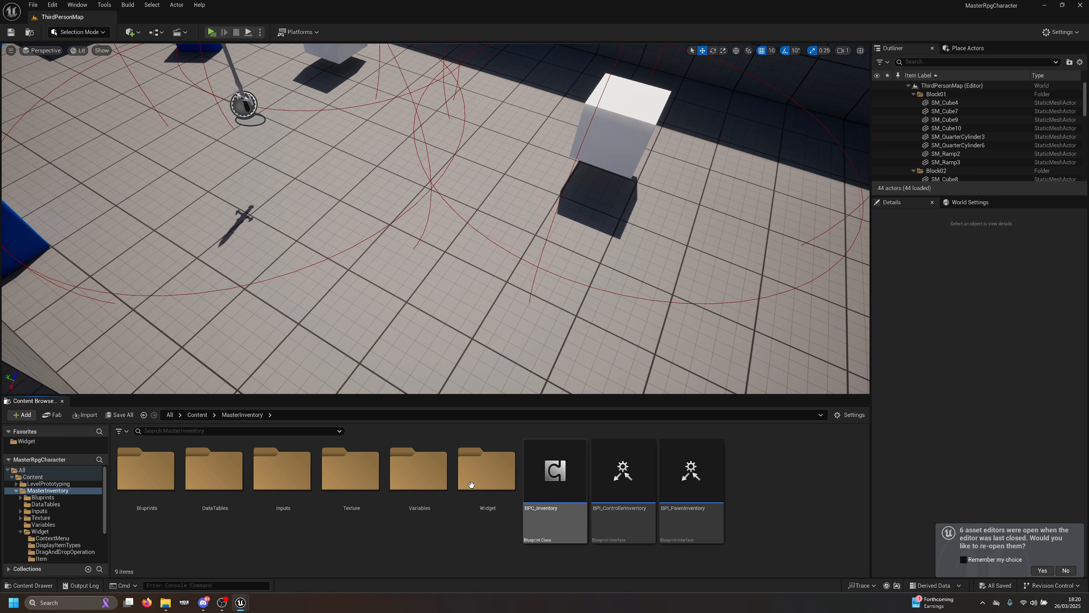
double_click(440, 475)
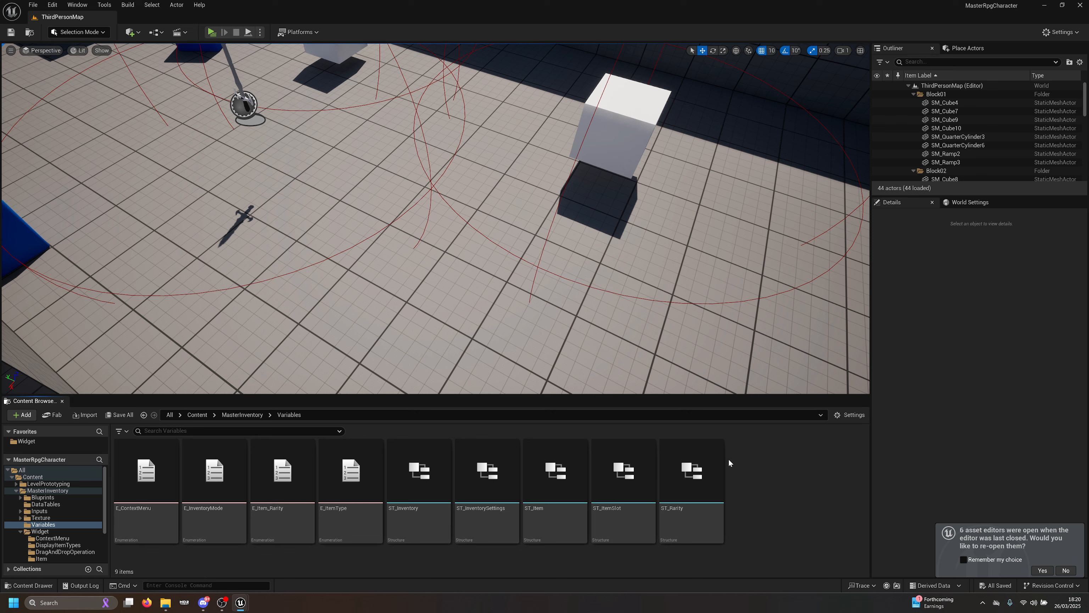
Step: Open the RpgUI.svg design in Inkscape and return to the Unreal Editor window
key("super")
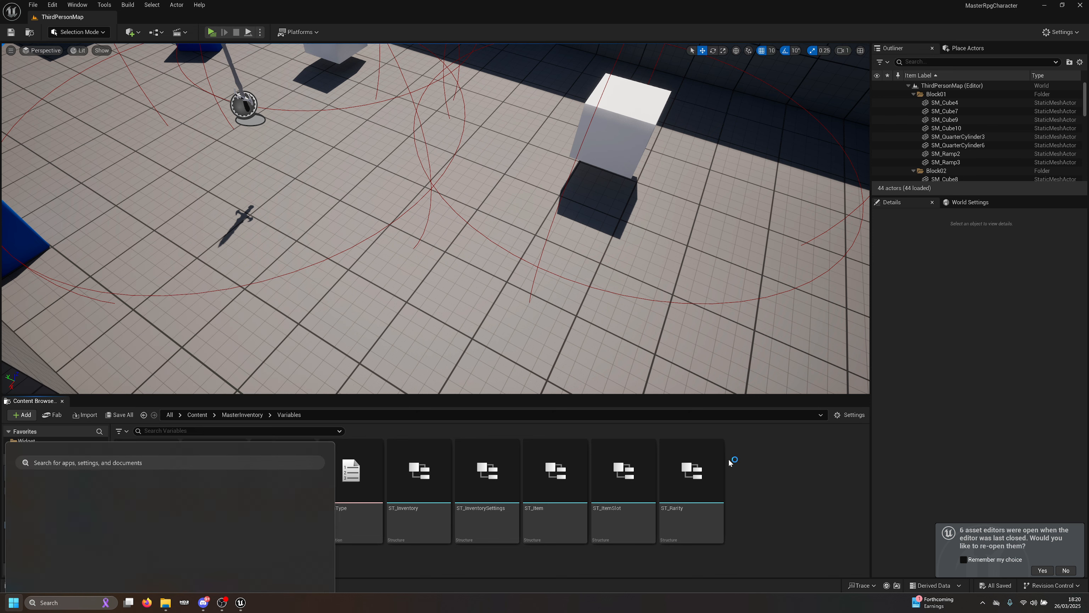
key("super")
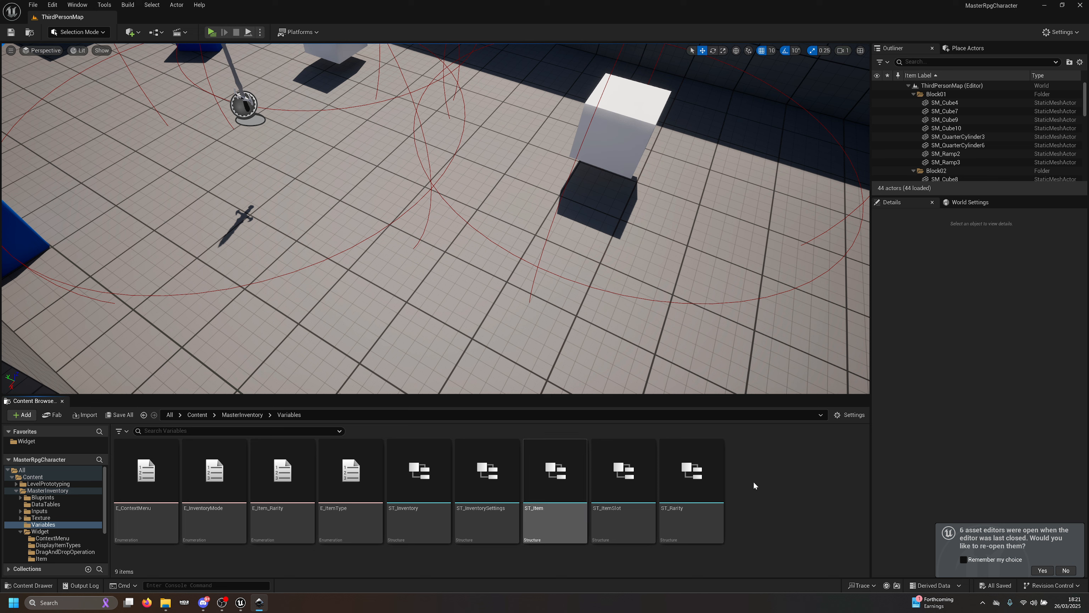
right_click(777, 507)
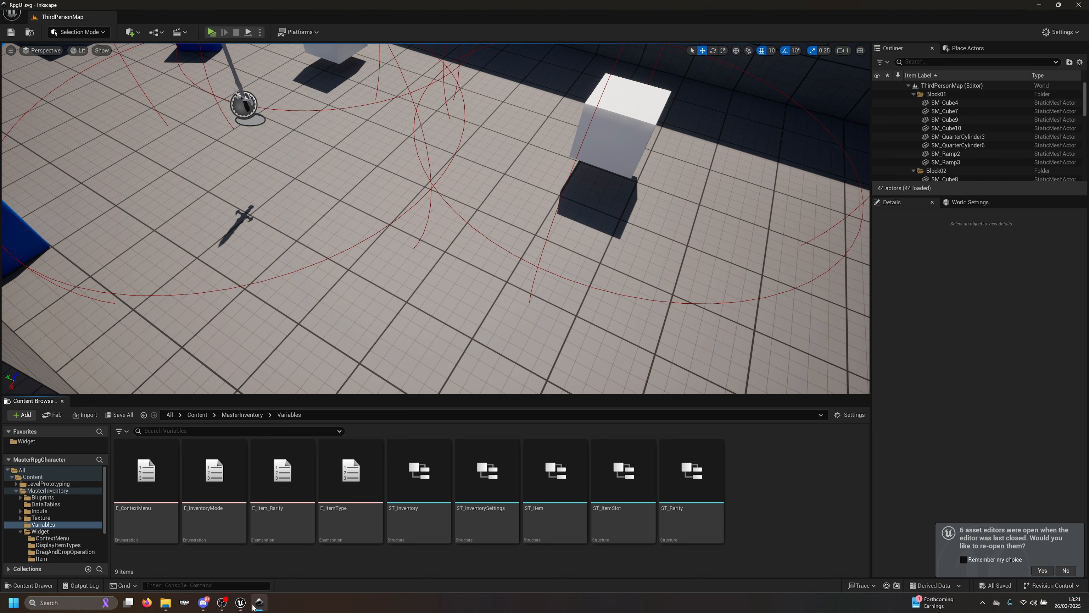
mouse_move(256, 604)
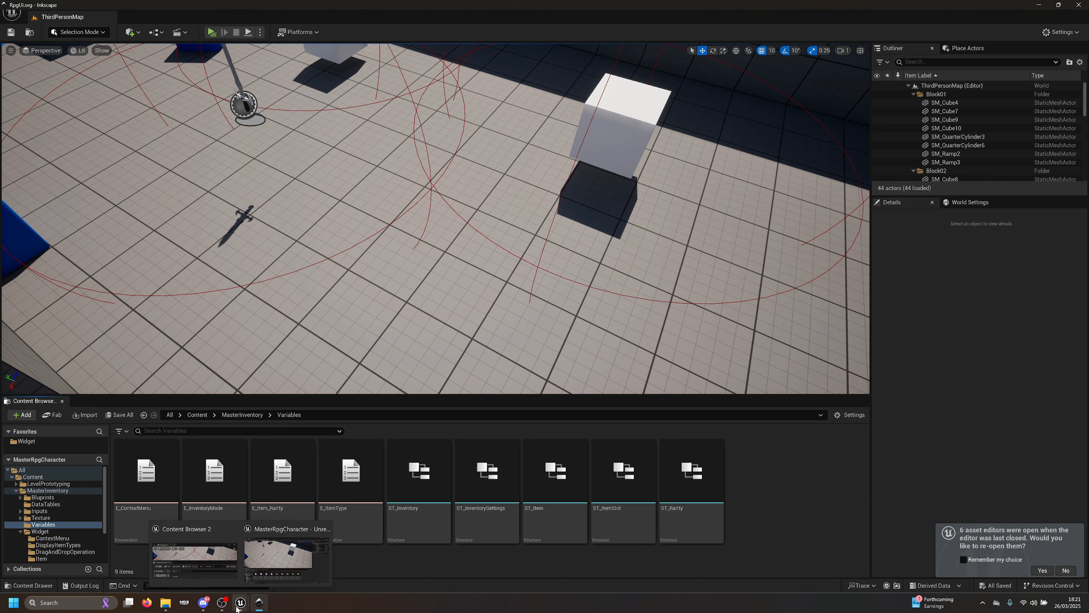
left_click(258, 603)
mouse_move(239, 605)
left_click(299, 561)
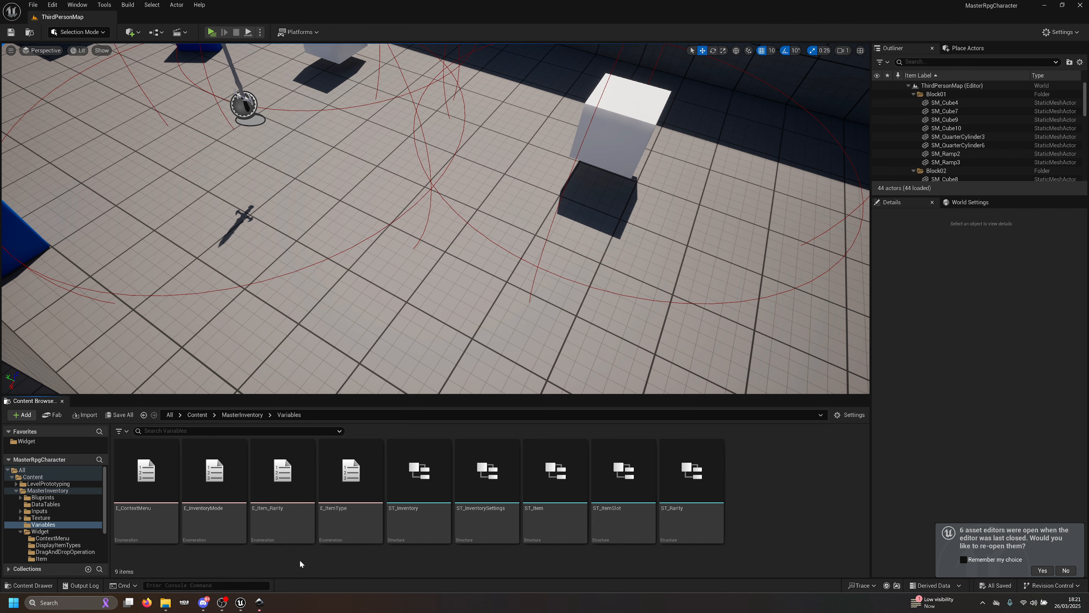
Step: Create and save a Structure asset named ST_Attibute in the Variables folder and open it for editing
right_click(757, 490)
mouse_move(814, 362)
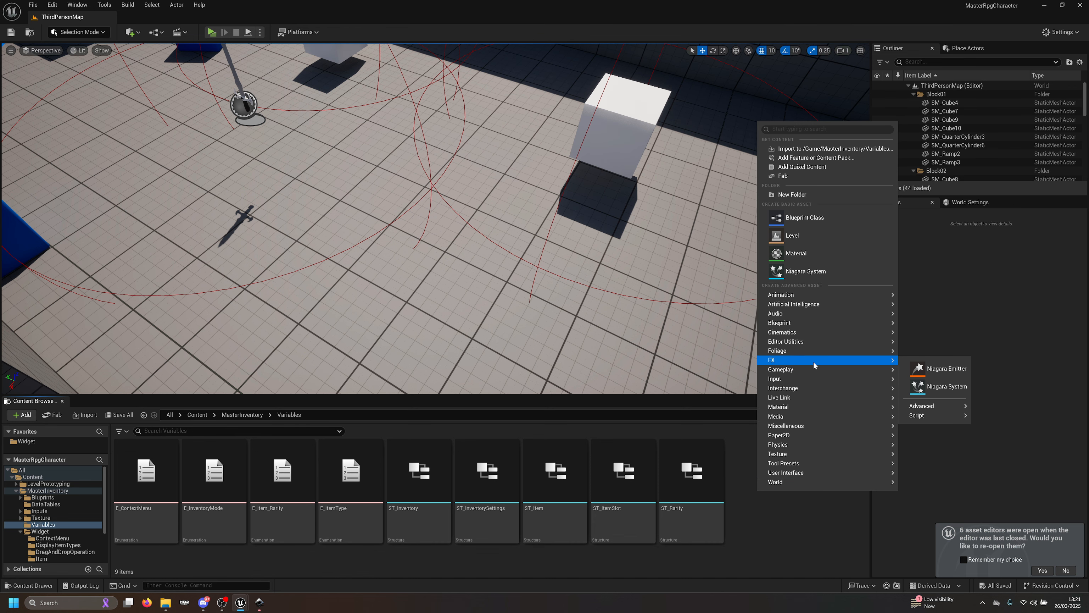
mouse_move(780, 324)
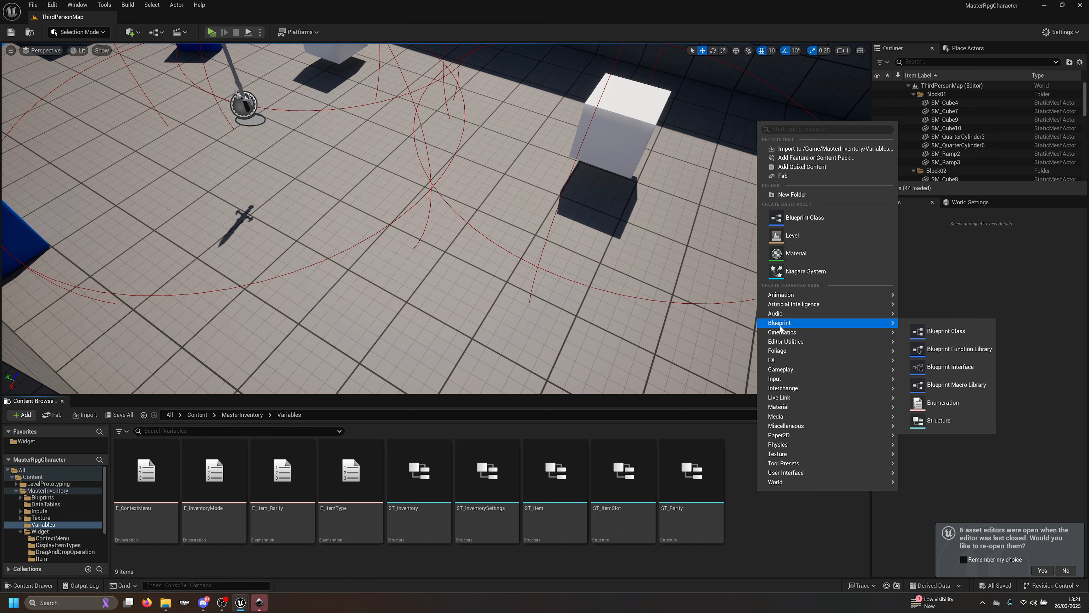
left_click(945, 427)
type("S")
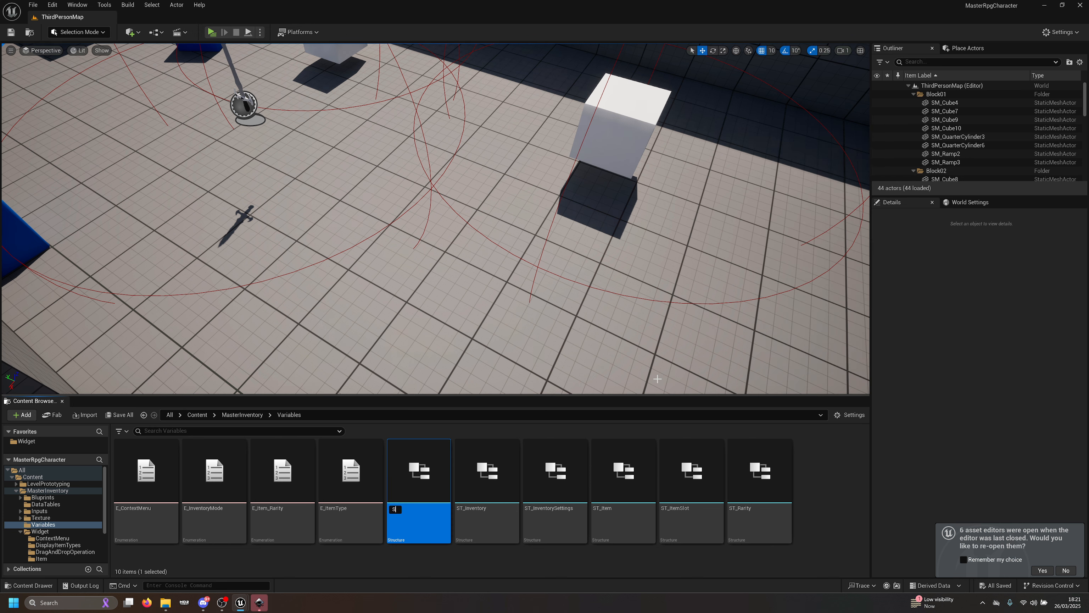
type("T_Item")
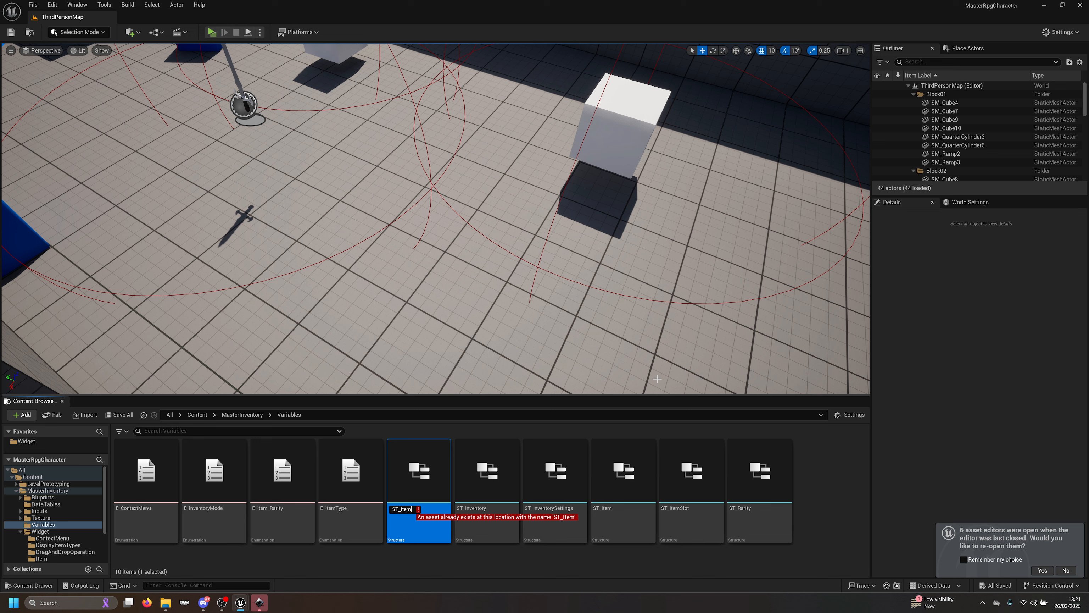
key("BackSpace")
key("BackSpace")
key("BackSpace")
key("BackSpace")
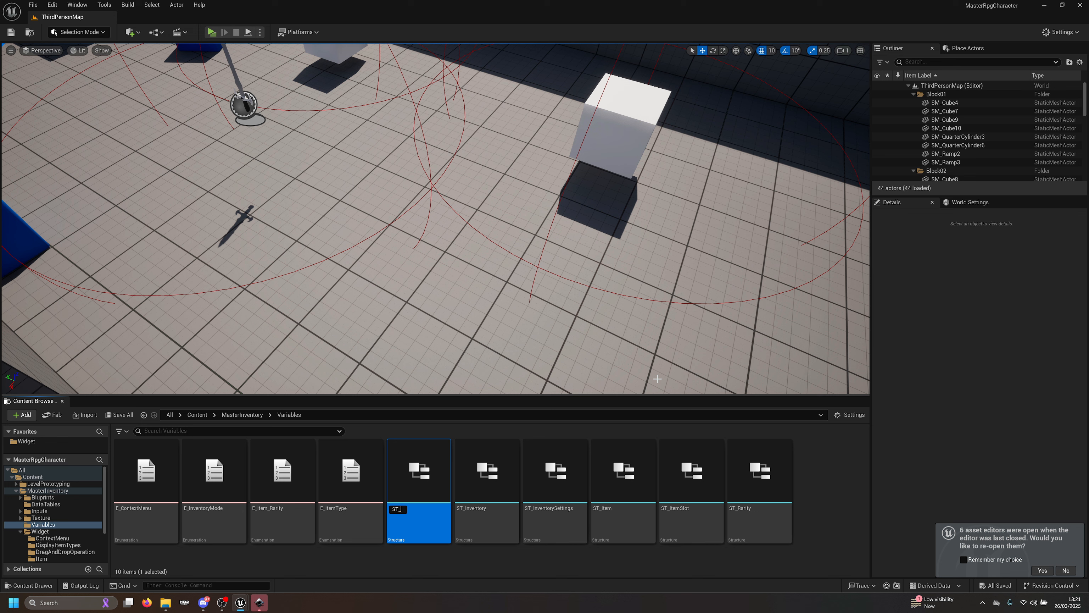
type("Attibute")
key("Return")
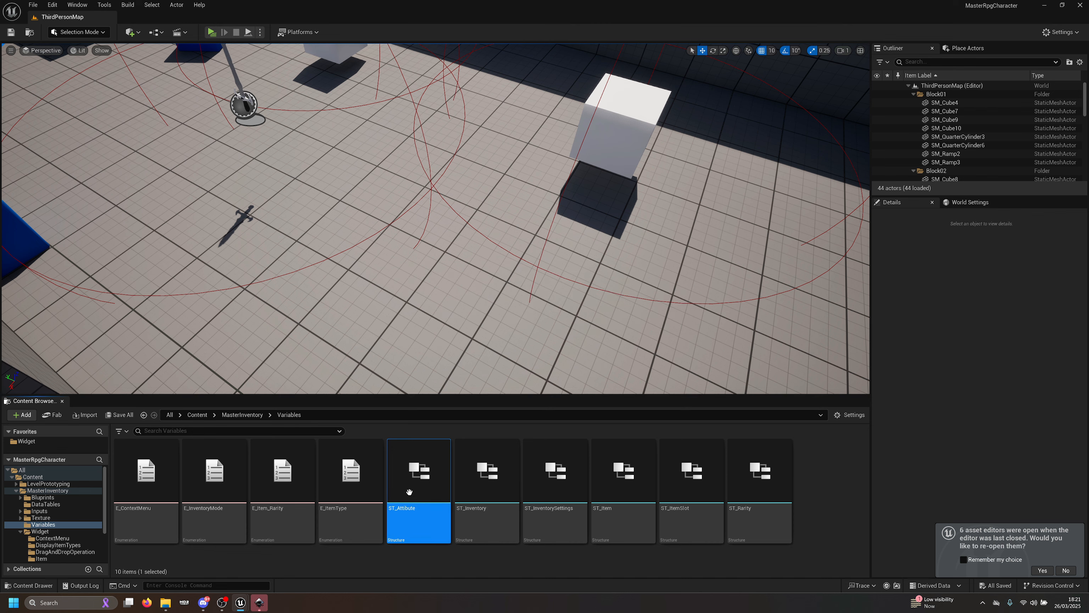
key("ctrl+s")
double_click(411, 500)
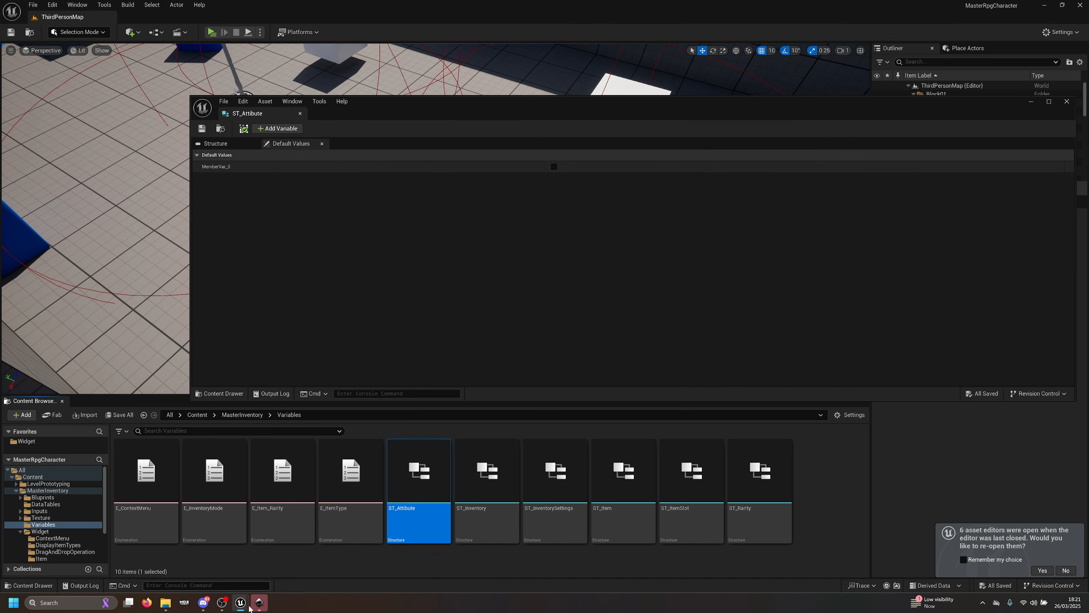
Step: Switch to Inkscape and examine the attribute lines in the item tooltip mockup titled "The book of light", returning to Unreal Editor
left_click(259, 602)
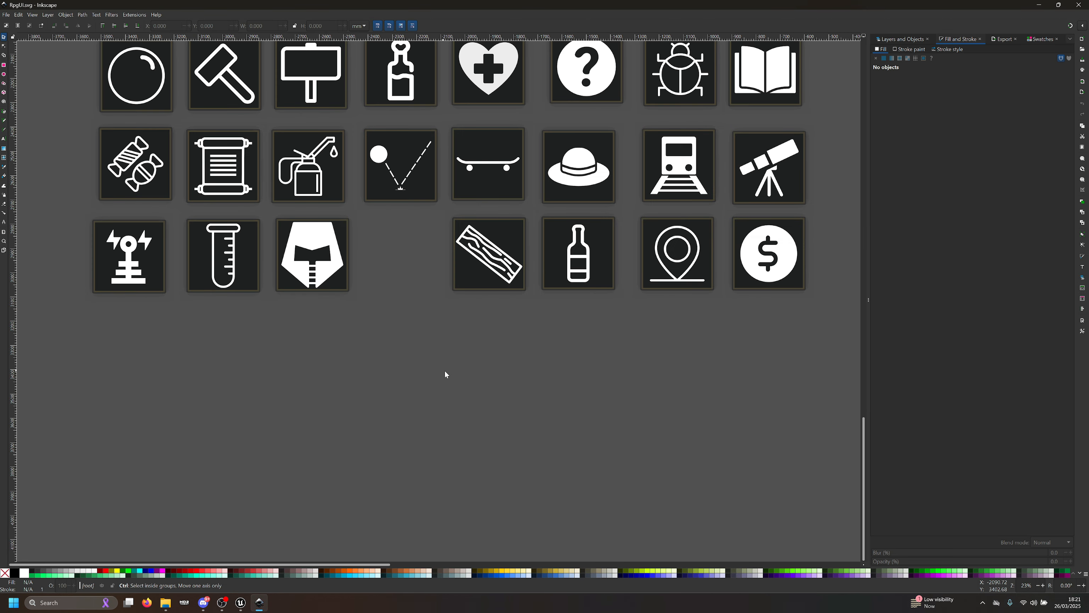
scroll(445, 371, "down", 5, "ctrl")
mouse_move(665, 280)
middle_mouse_down()
mouse_move(645, 307)
mouse_move(643, 397)
middle_mouse_up()
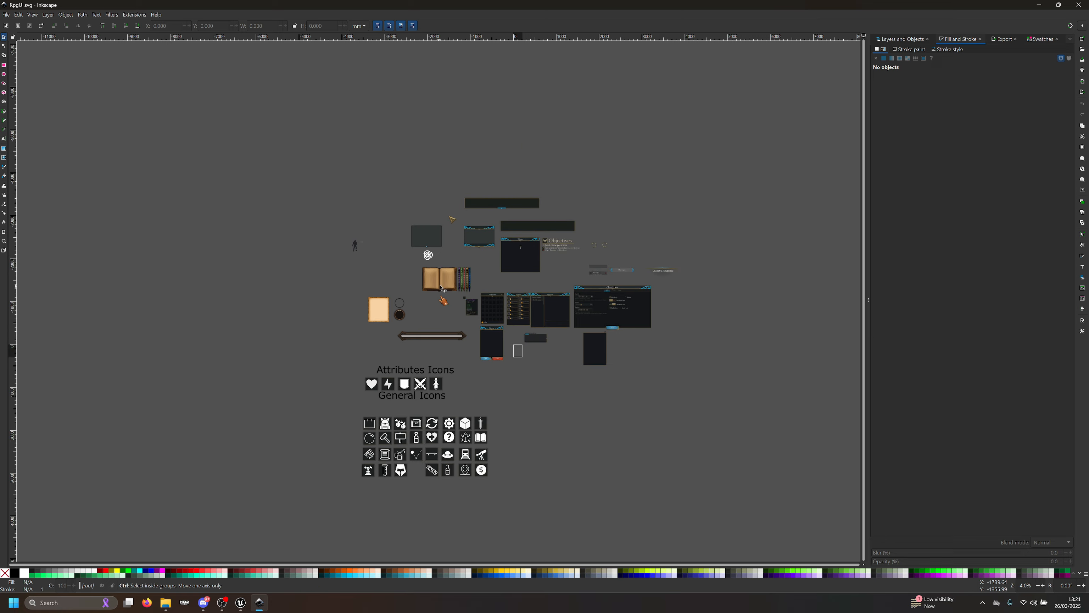
scroll(444, 286, "up", 9, "ctrl")
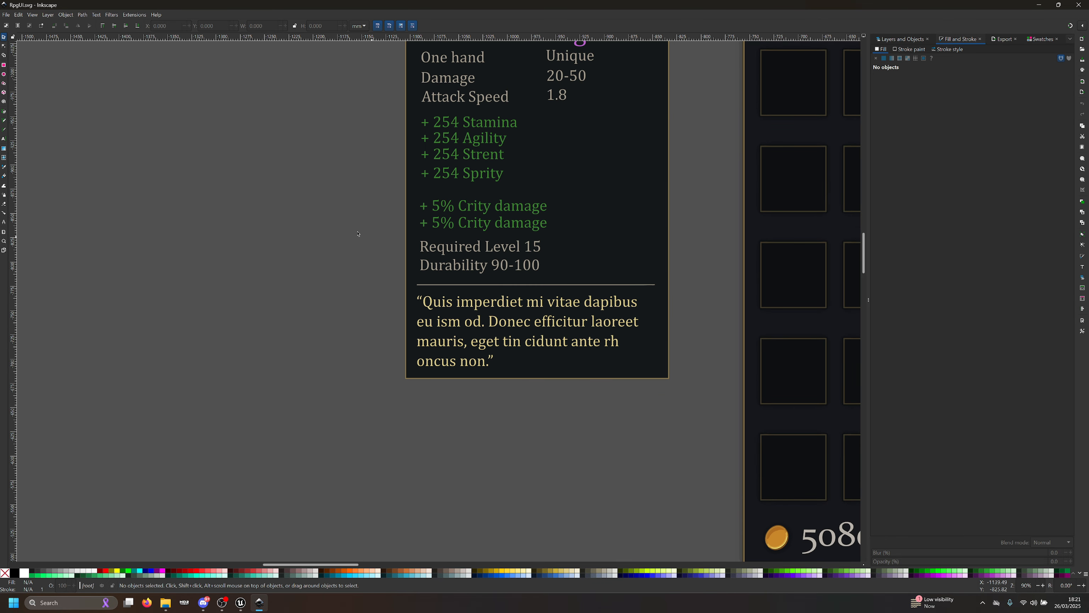
middle_click_drag(355, 256, 404, 356)
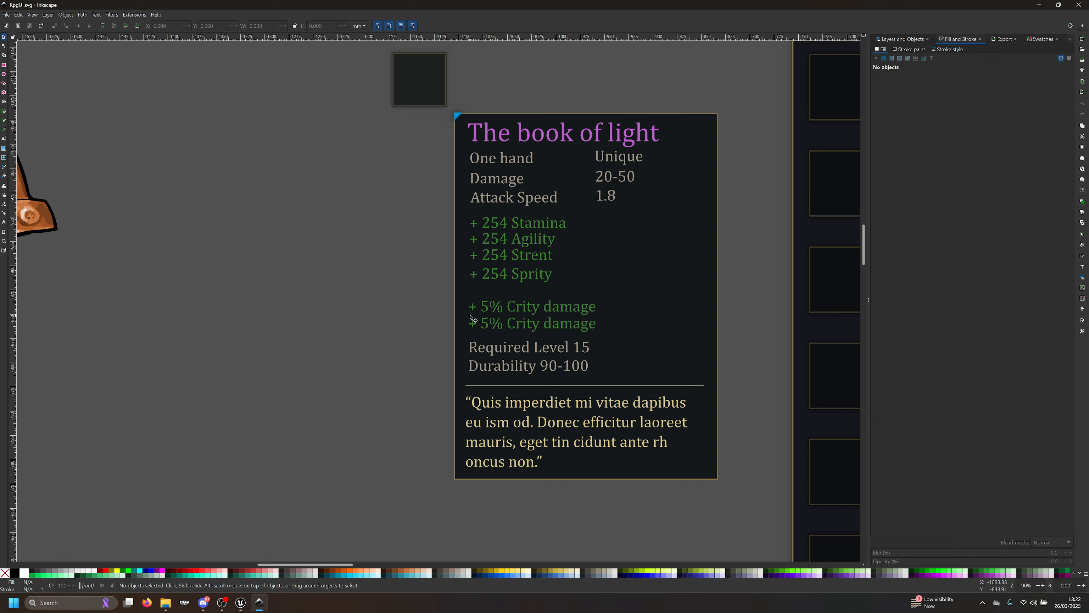
key("alt+Tab")
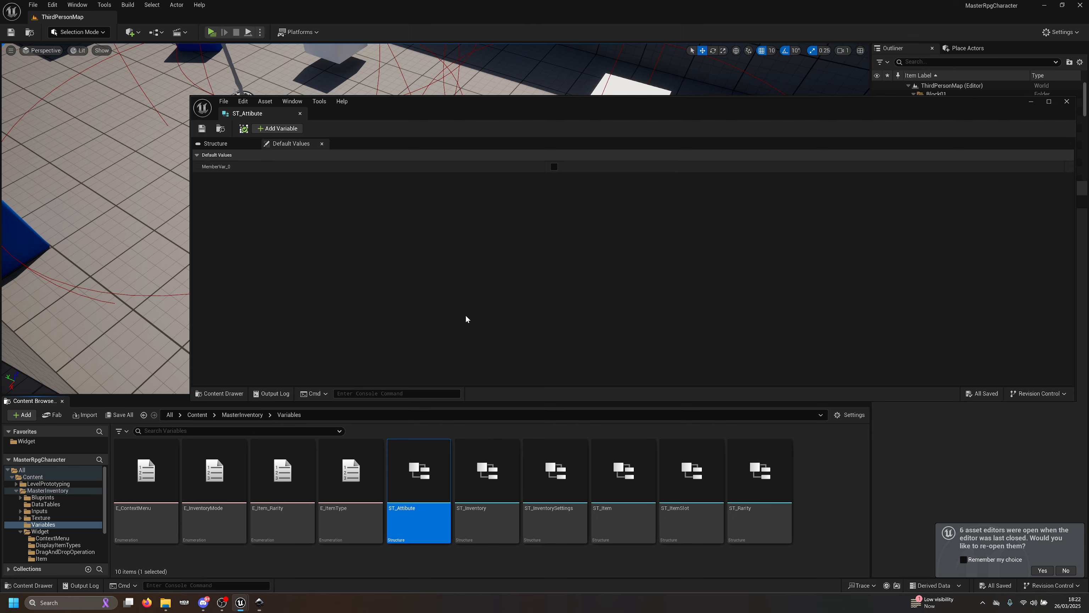
Step: Add two member variables to ST_Attibute and rename the first member Name with the Name type
left_click(278, 131)
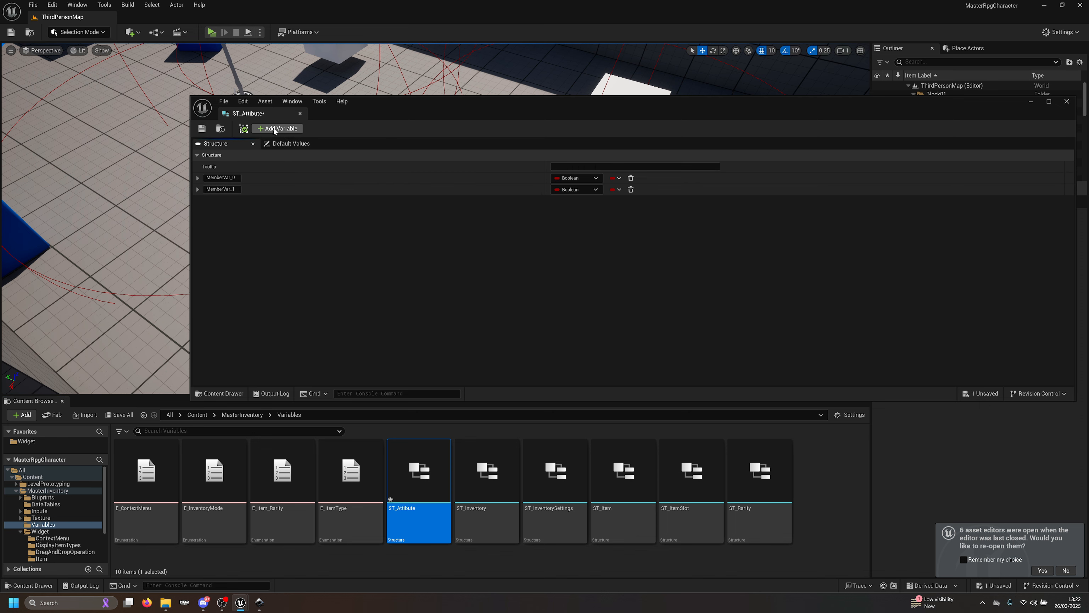
left_click(273, 128)
double_click(227, 177)
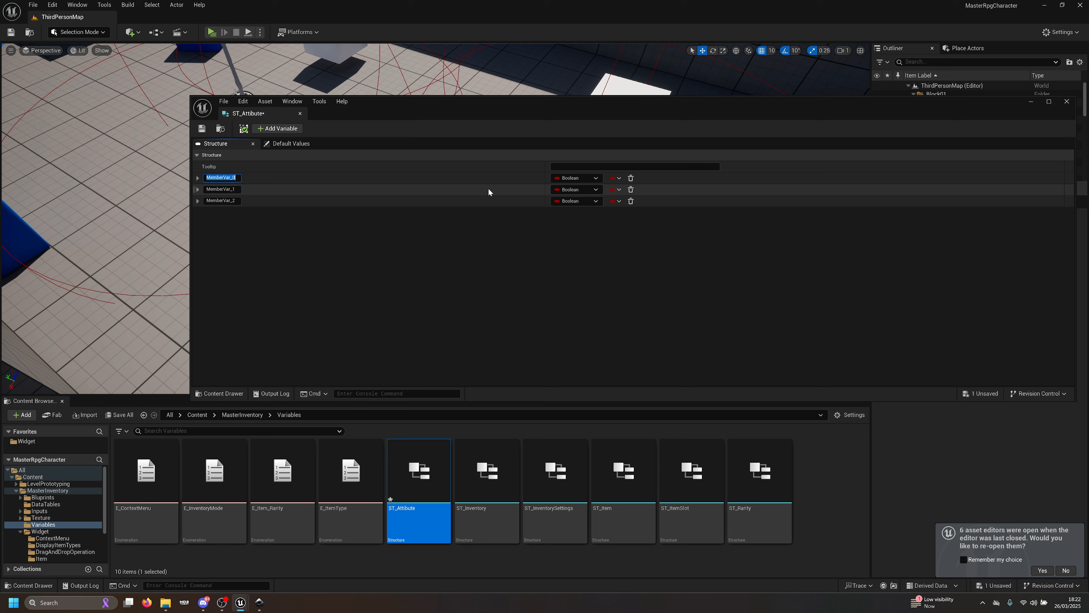
type("Name")
key("Return")
left_click(566, 178)
left_click(579, 235)
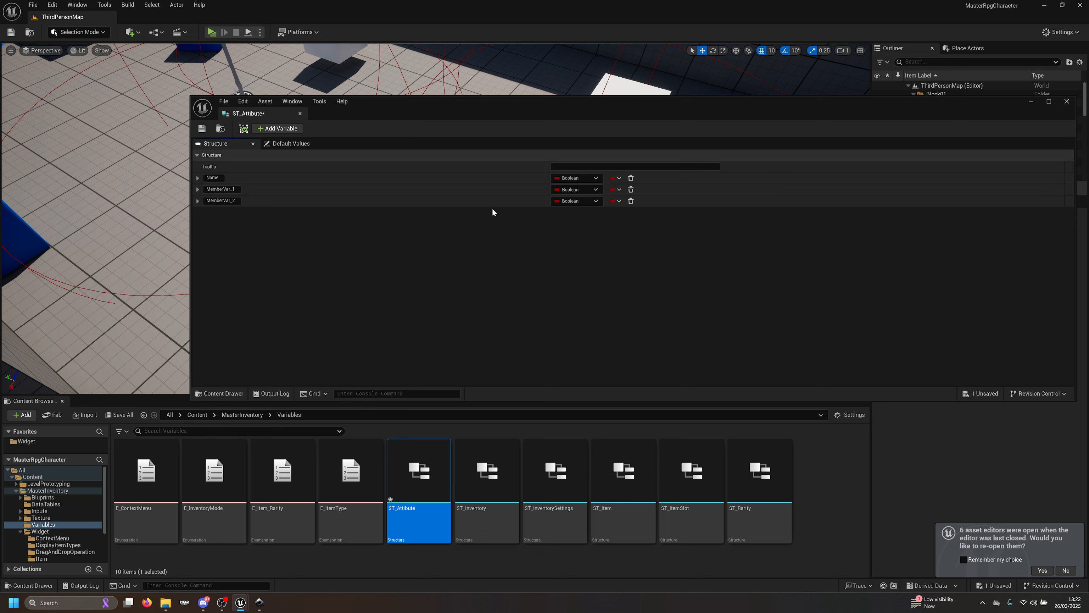
Step: Rename the second member variable Icon and set its type to a Texture 2D object reference
double_click(221, 189)
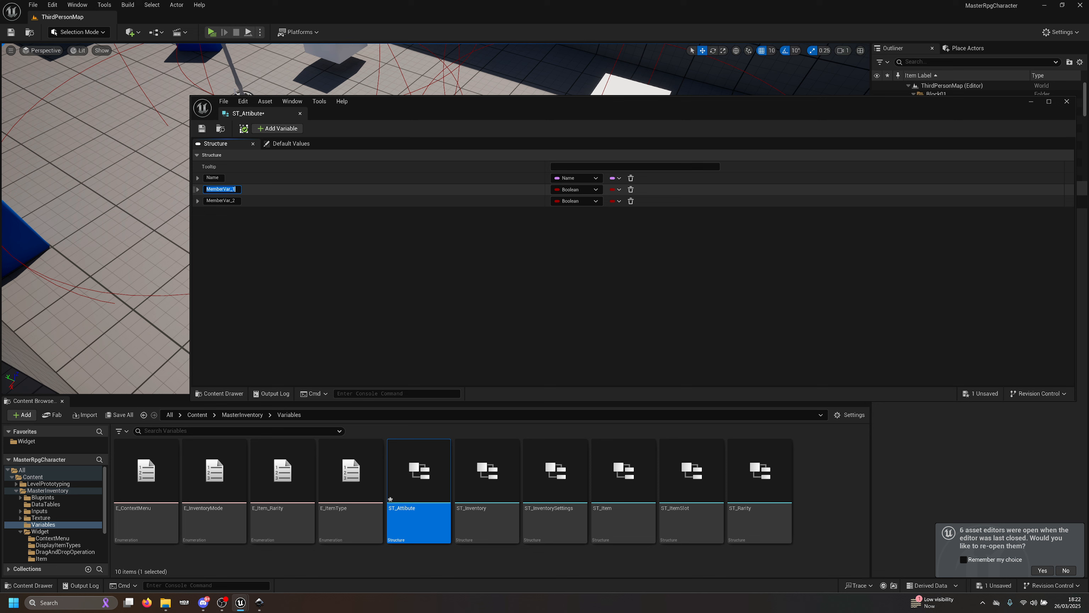
type("Icon")
key("Return")
left_click(575, 200)
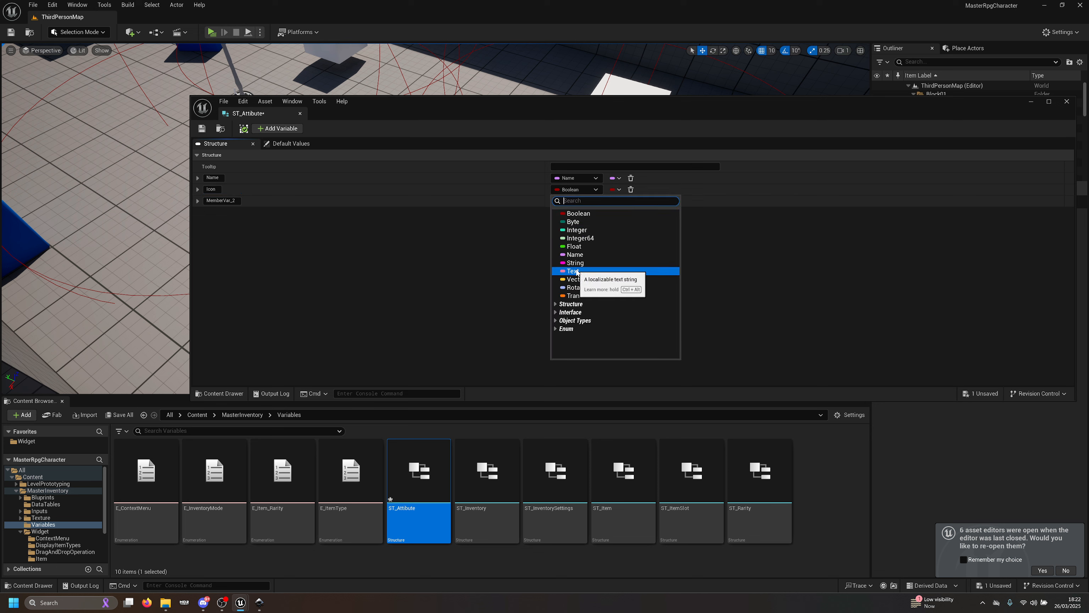
type("texture 2")
mouse_move(631, 300)
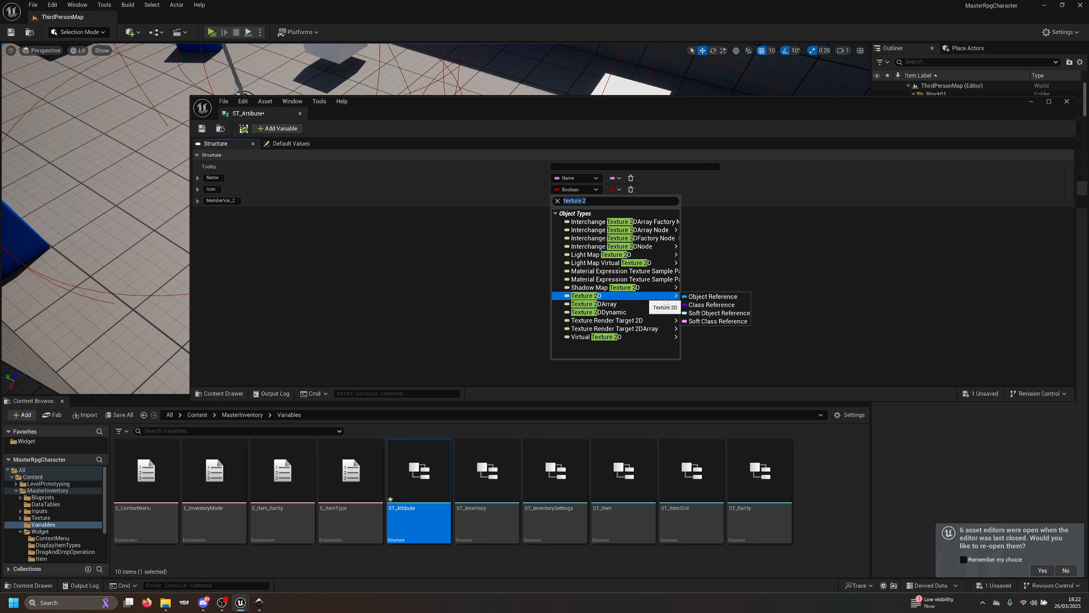
left_click(711, 288)
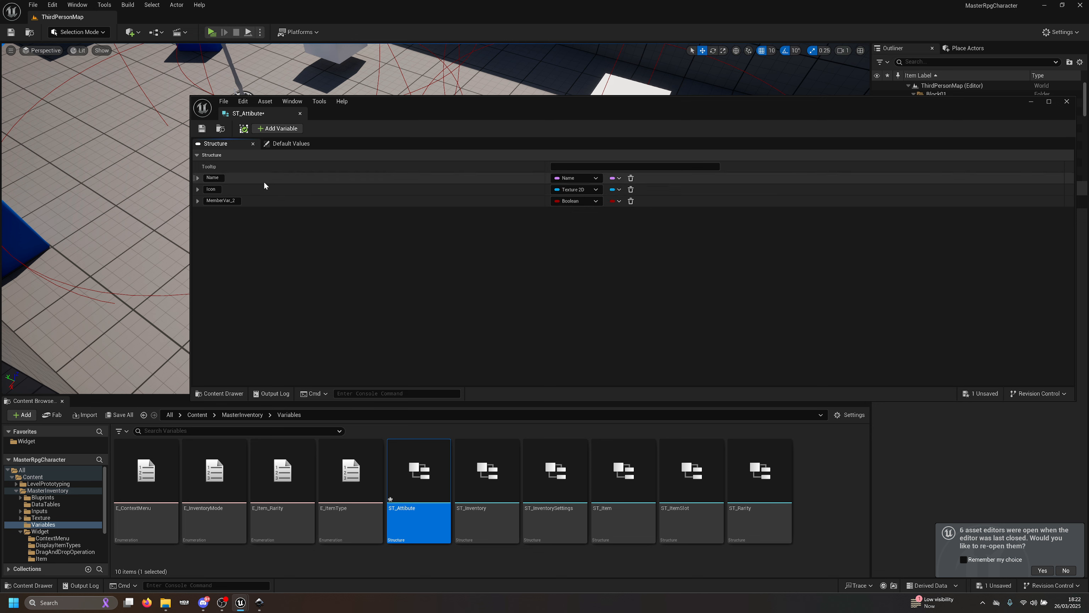
Step: Rename the third member variable of ST_Attibute color and save the structure
left_click(224, 200)
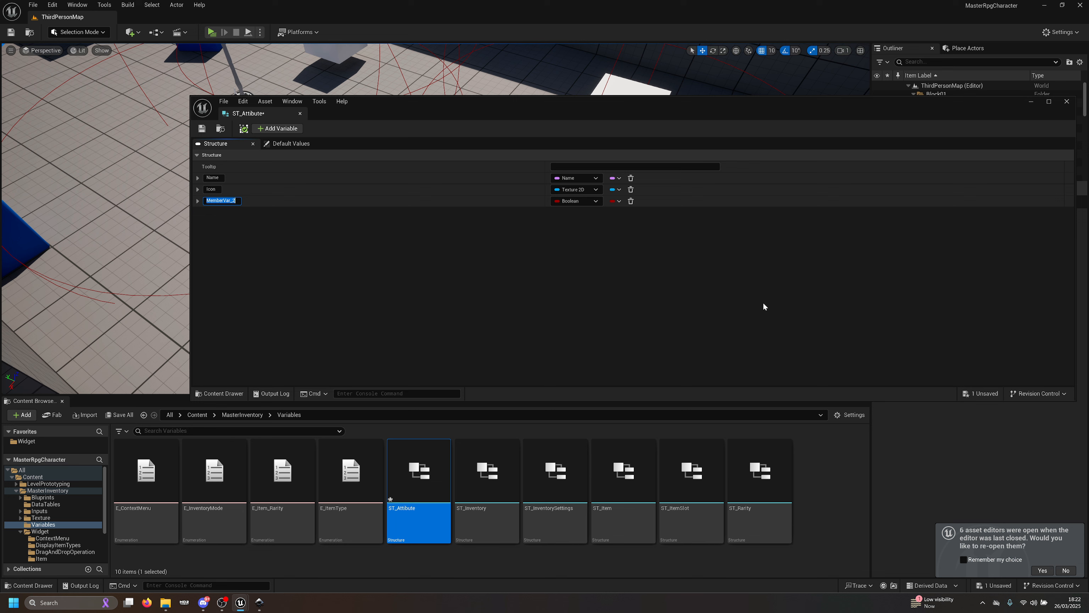
type("color")
key("Return")
left_click(202, 129)
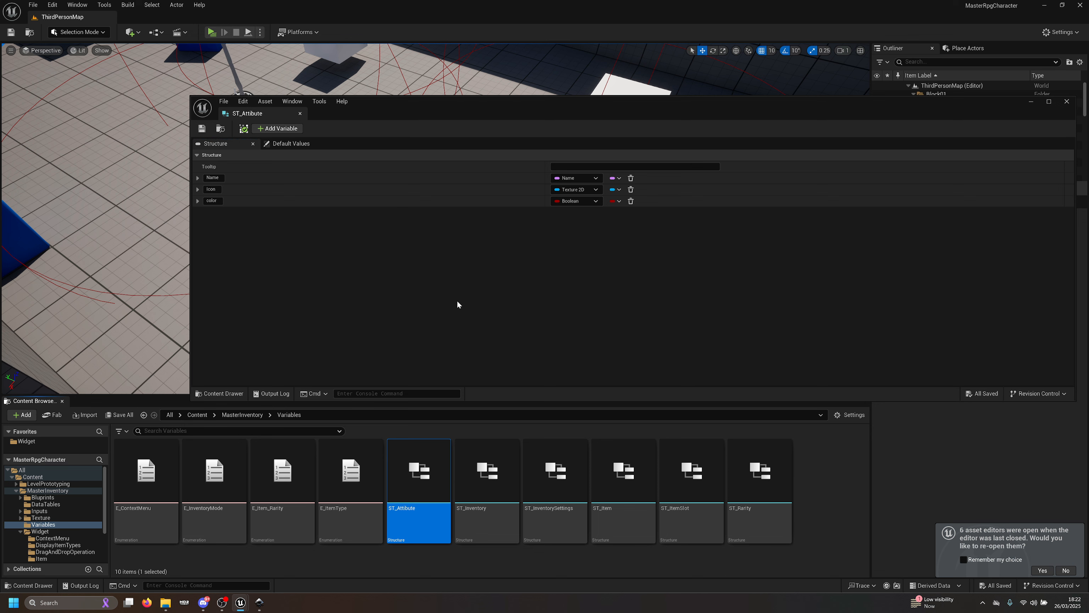
Step: Create an Enumeration asset named E_AttributeCategory in the Variables folder and save it
left_click_drag(483, 101, 469, 87)
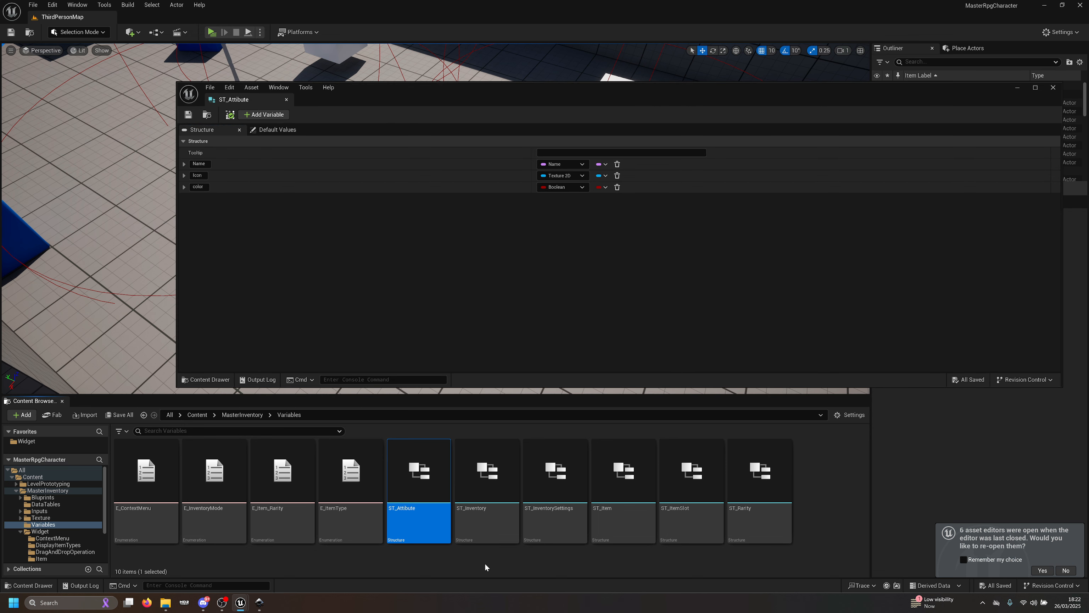
right_click(532, 553)
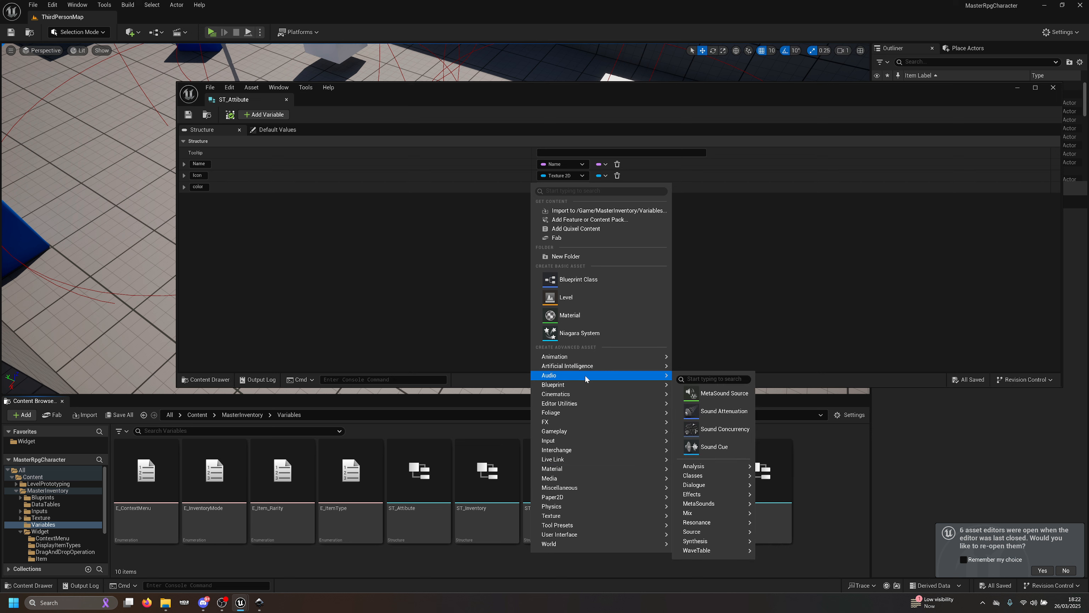
mouse_move(573, 394)
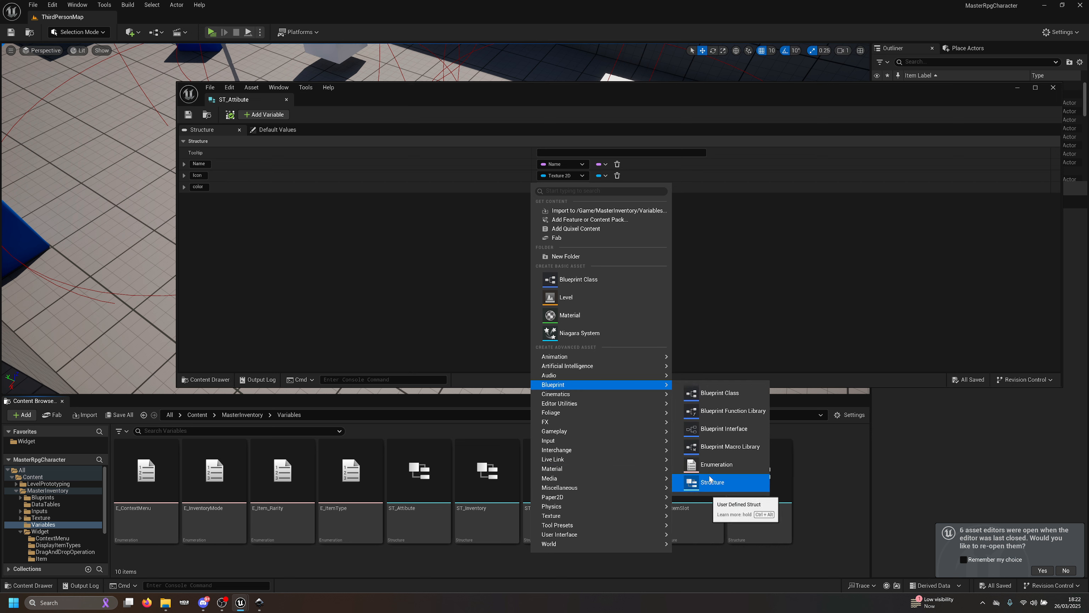
left_click(712, 479)
type("E")
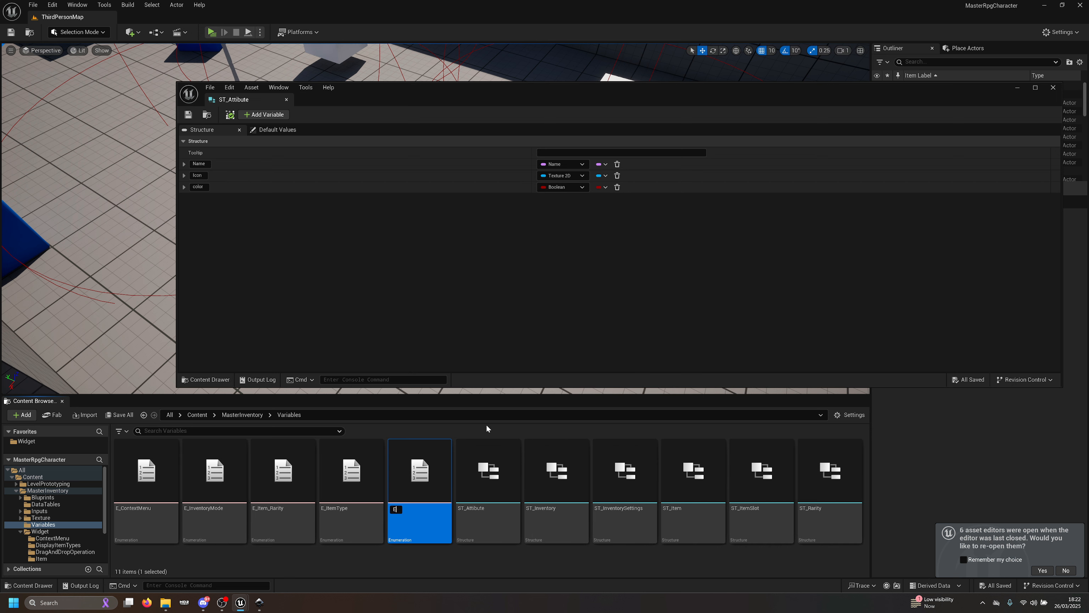
type("_AttributeCategory")
key("Return")
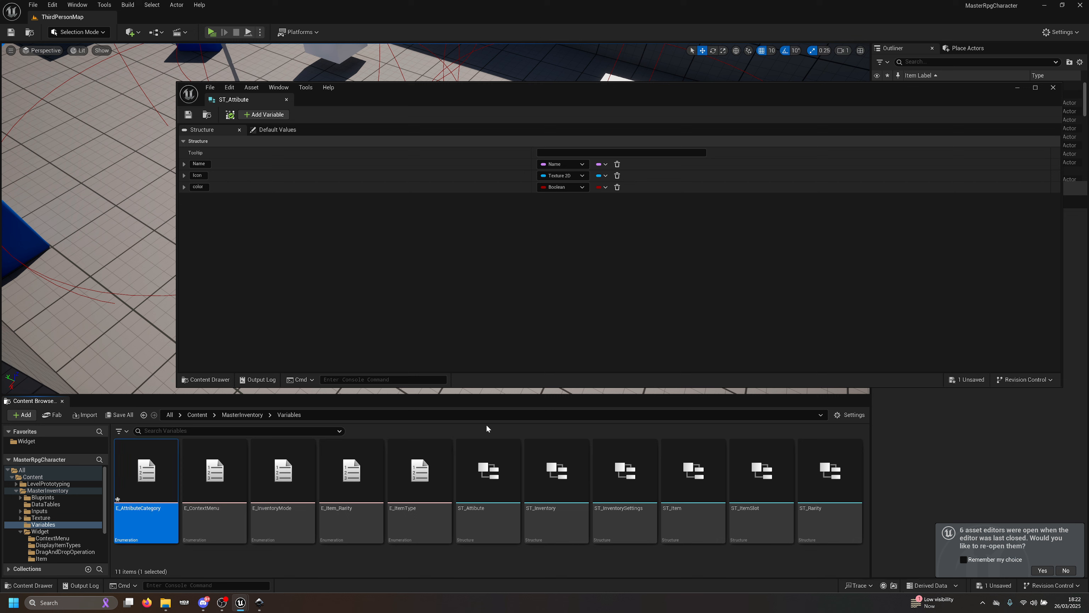
key("ctrl+s")
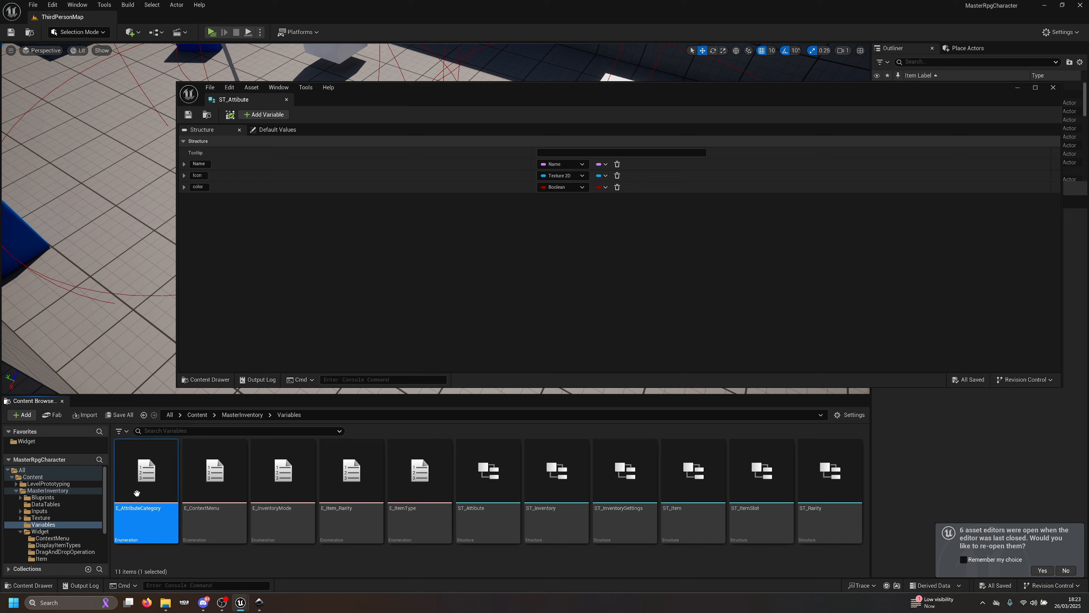
Step: Add a fourth member variable named category to ST_Attibute
left_click(272, 130)
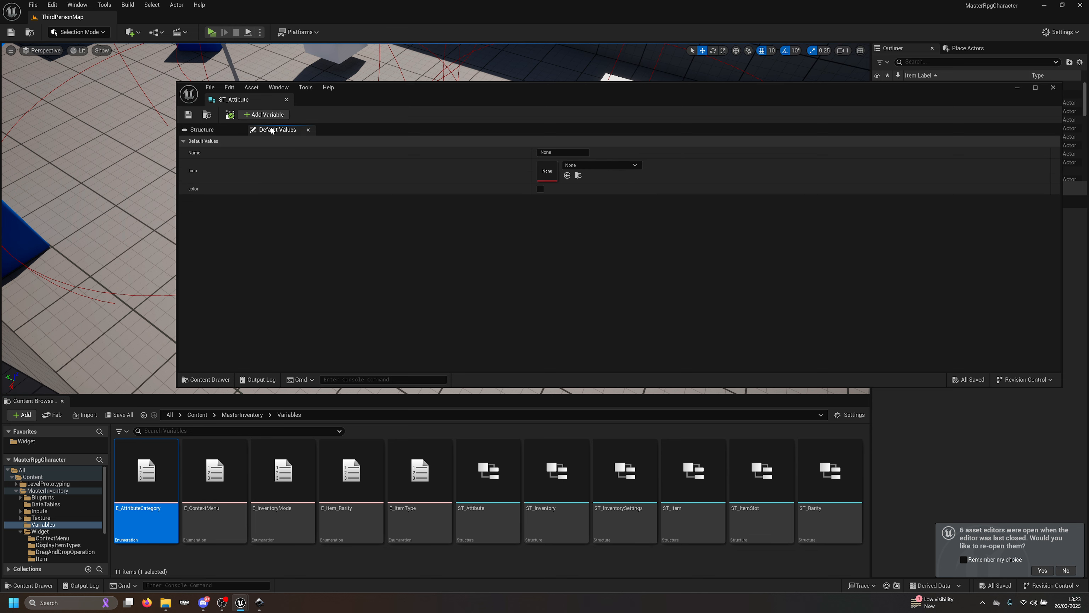
left_click(252, 114)
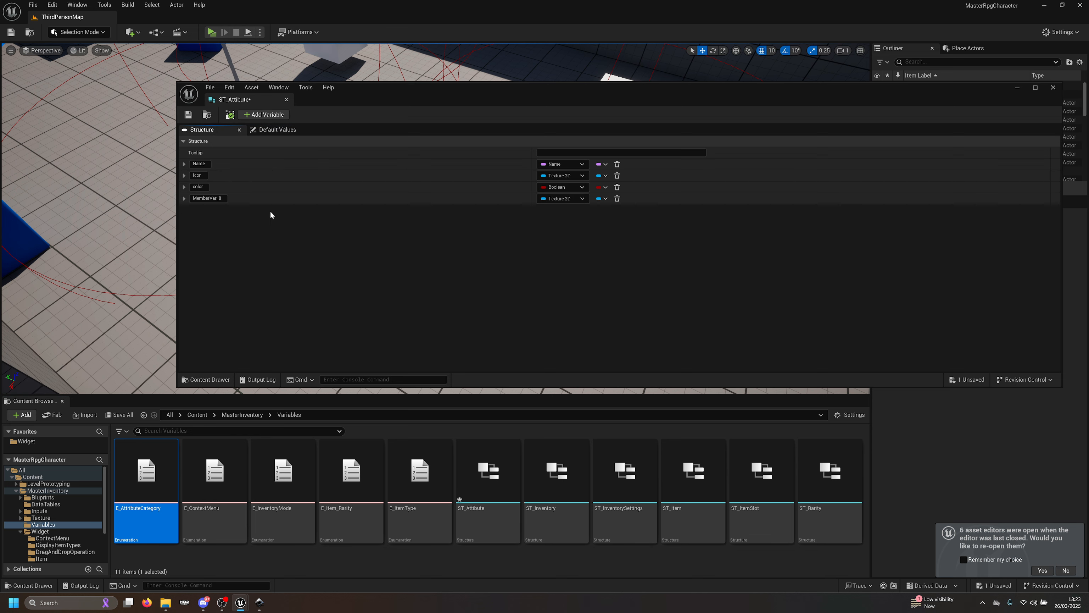
type("category")
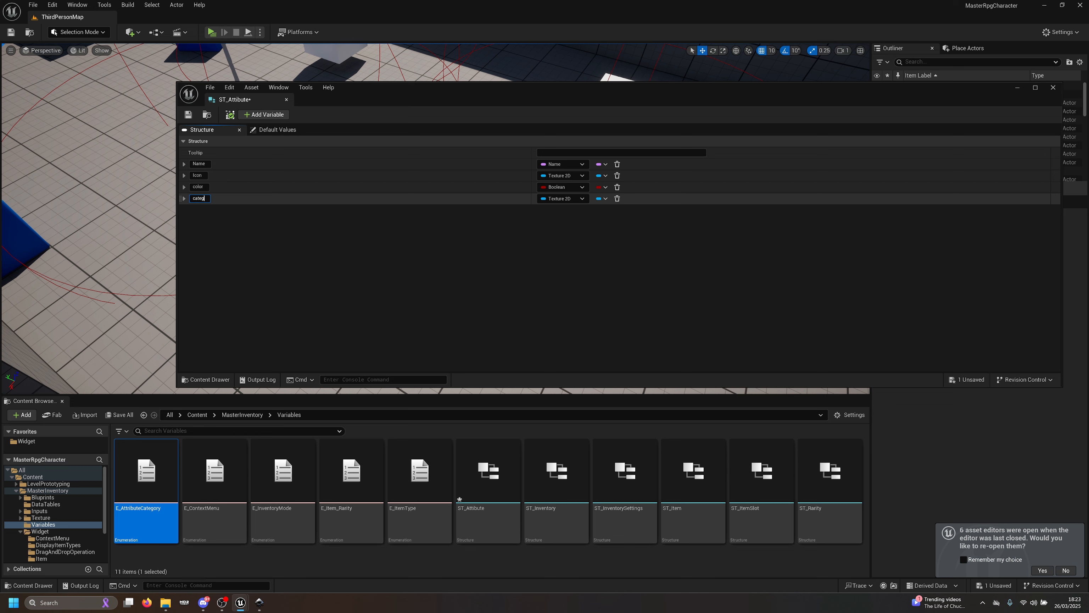
Step: Set the category variable's type to the E Attribute Category enum, save ST_Attibute and show its default values
left_click(562, 198)
type("e-")
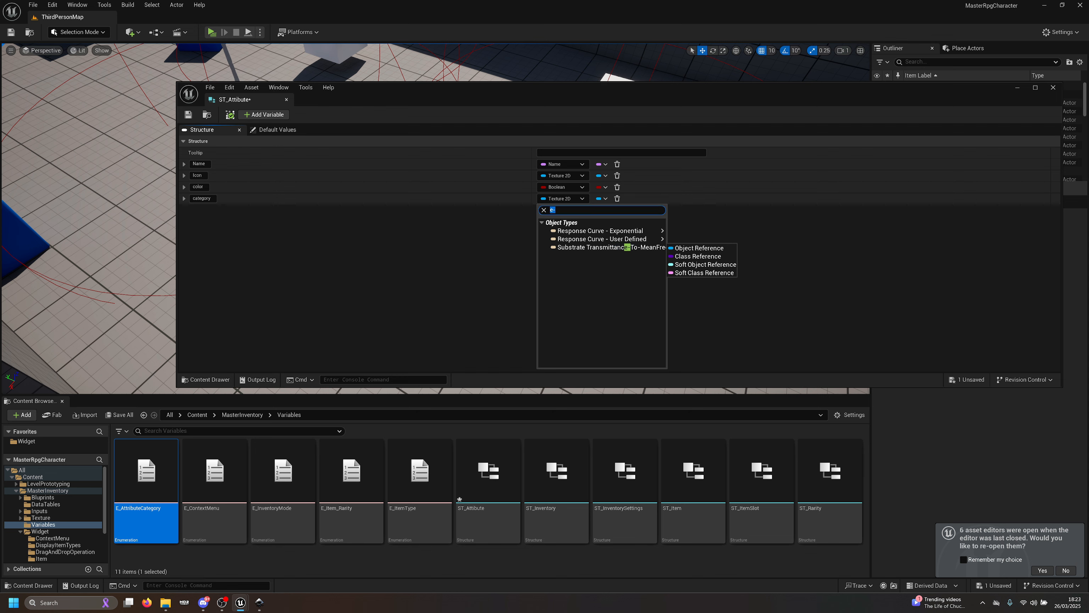
type("attribu")
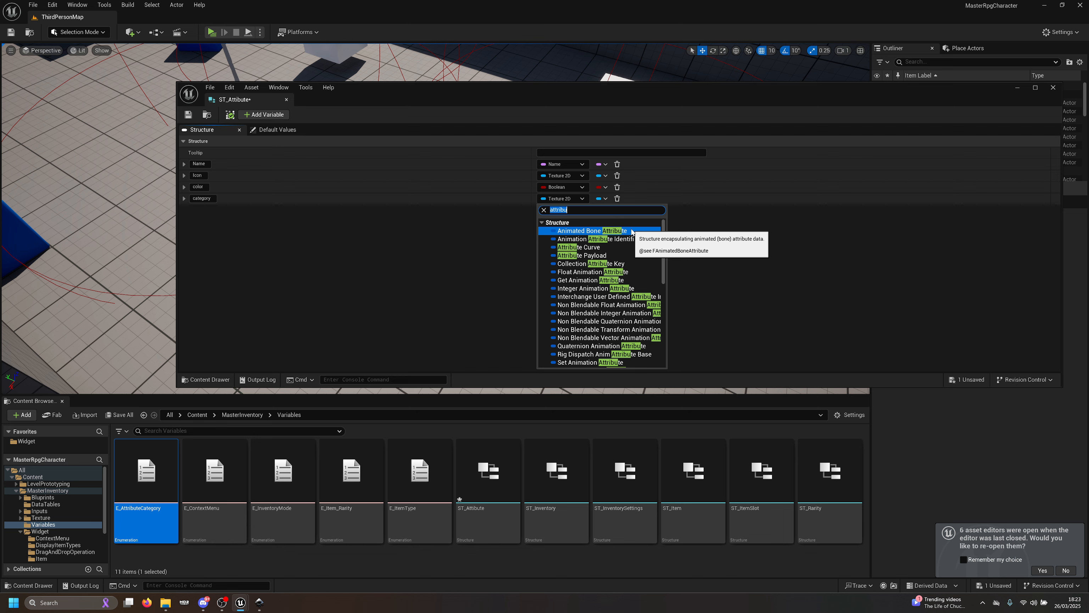
type("e_att")
mouse_move(590, 276)
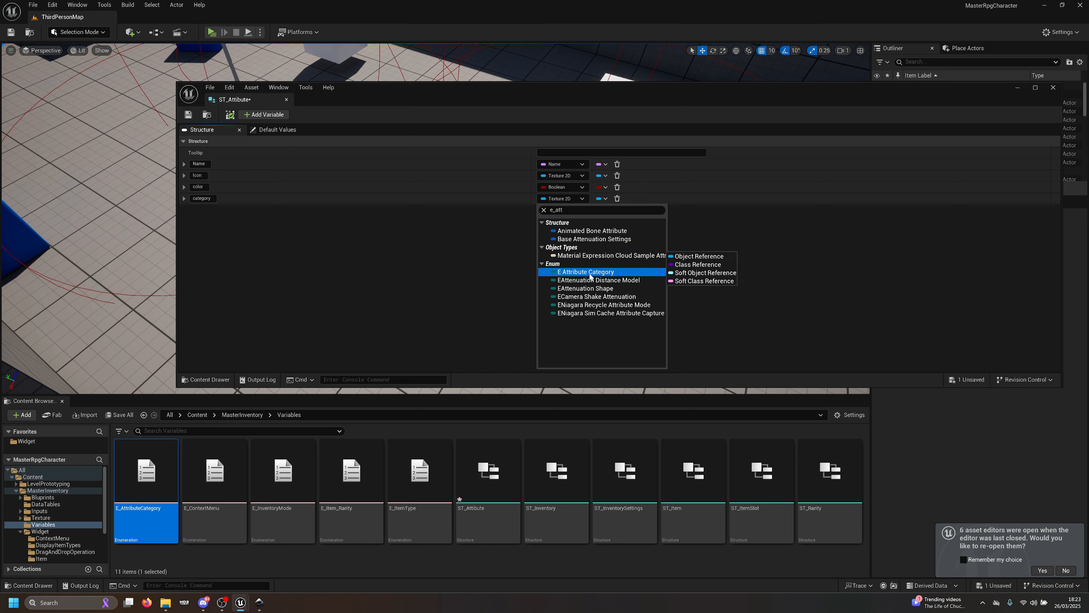
left_click(588, 274)
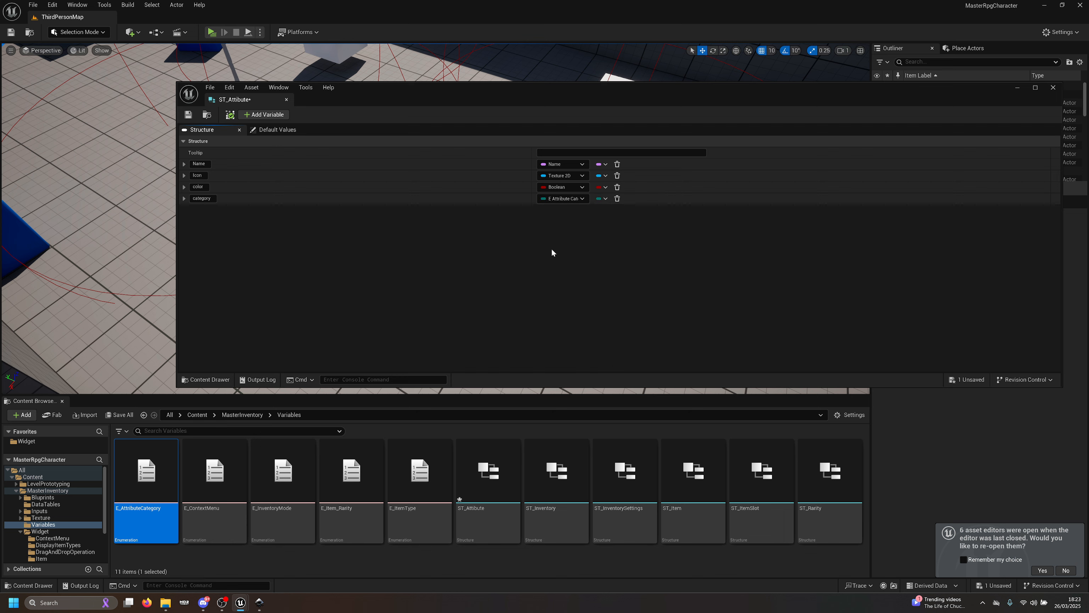
left_click(189, 116)
left_click(276, 129)
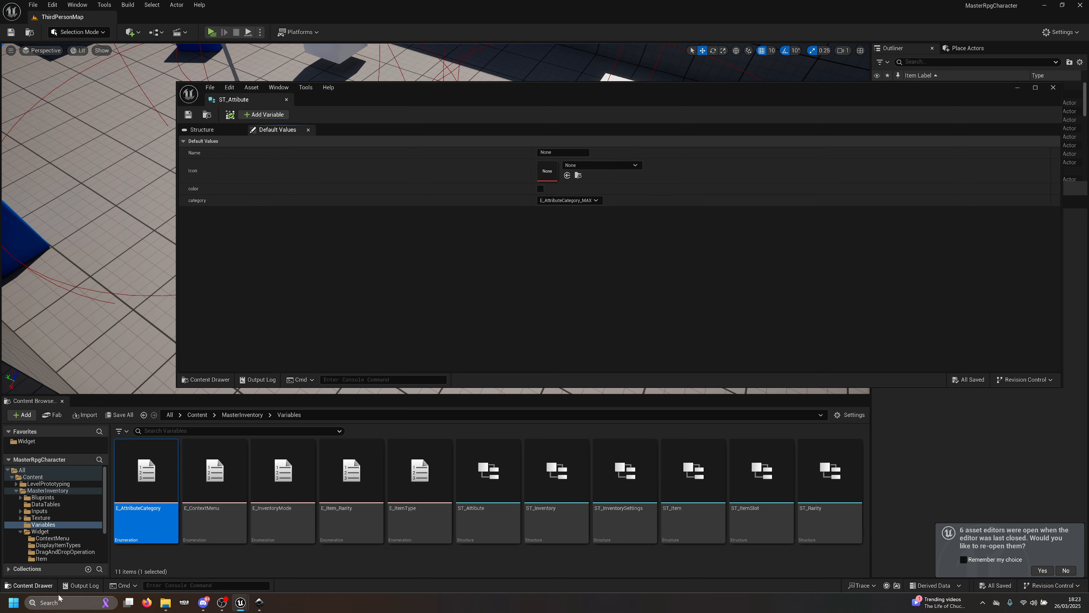
Step: Open E_AttributeCategory and add two enumerators with the display names Main and Support
left_click(143, 472)
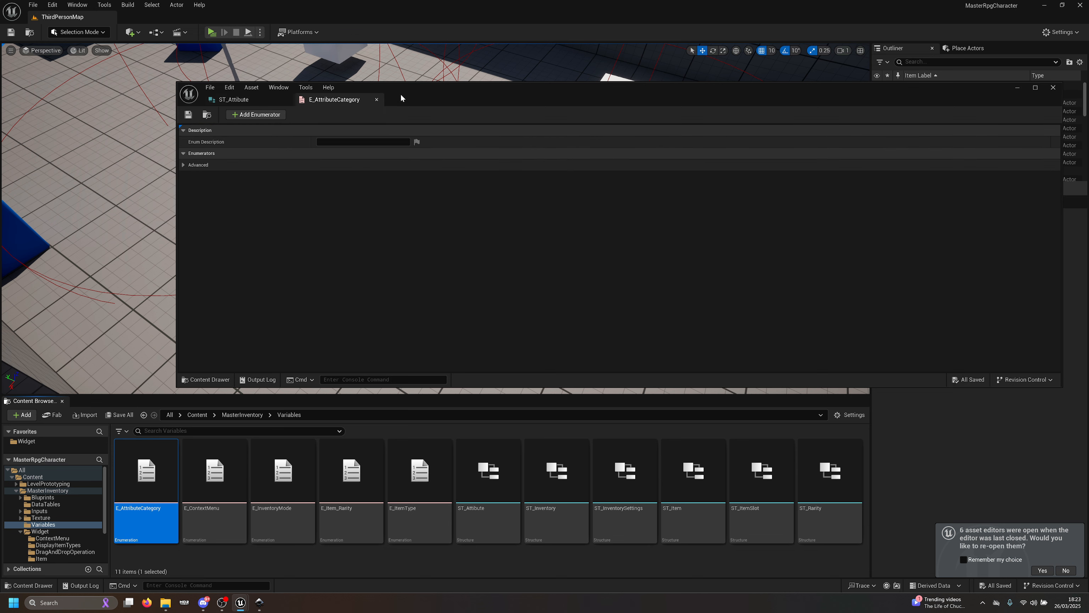
left_click(256, 114)
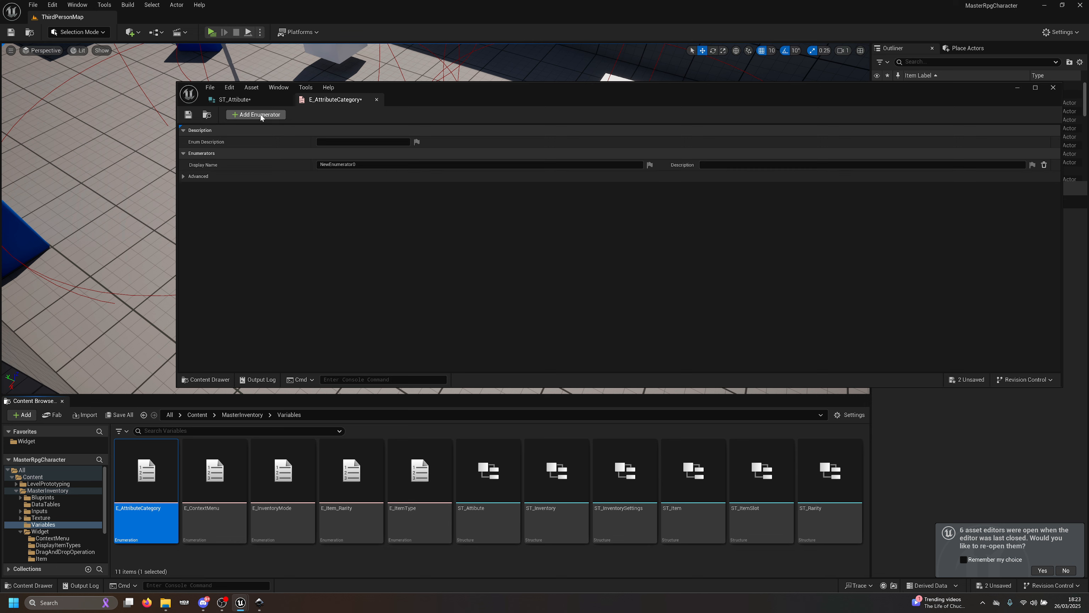
left_click(346, 164)
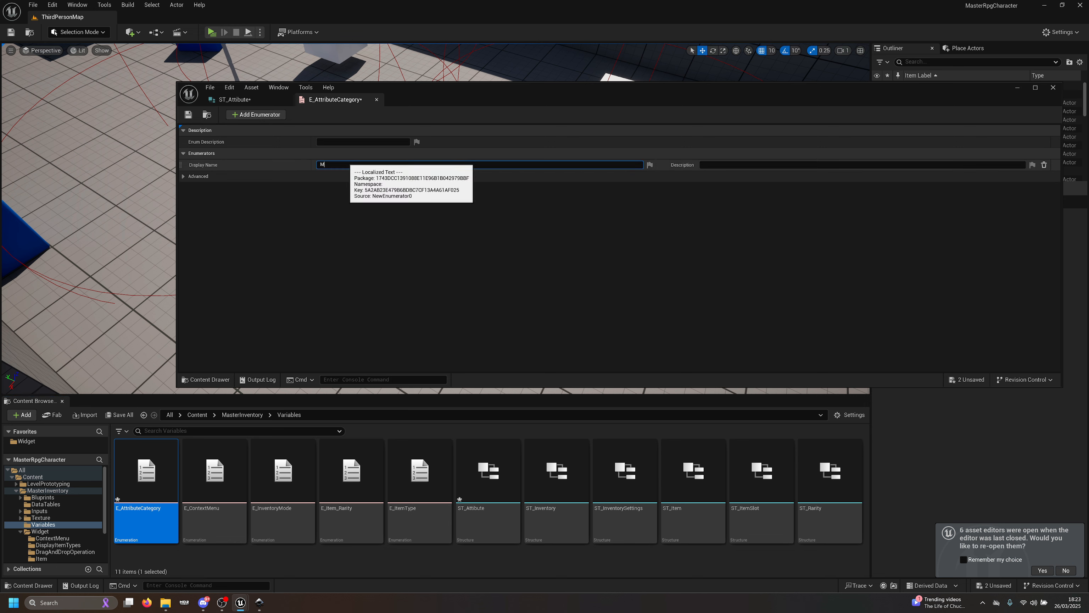
type("Main")
key("Return")
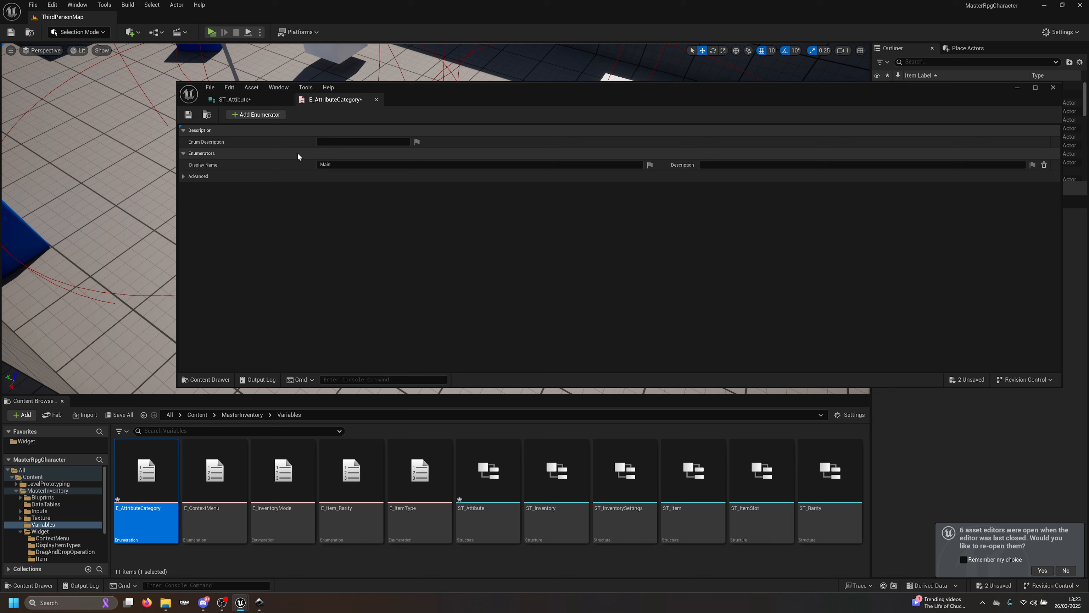
left_click(256, 115)
left_click(325, 176)
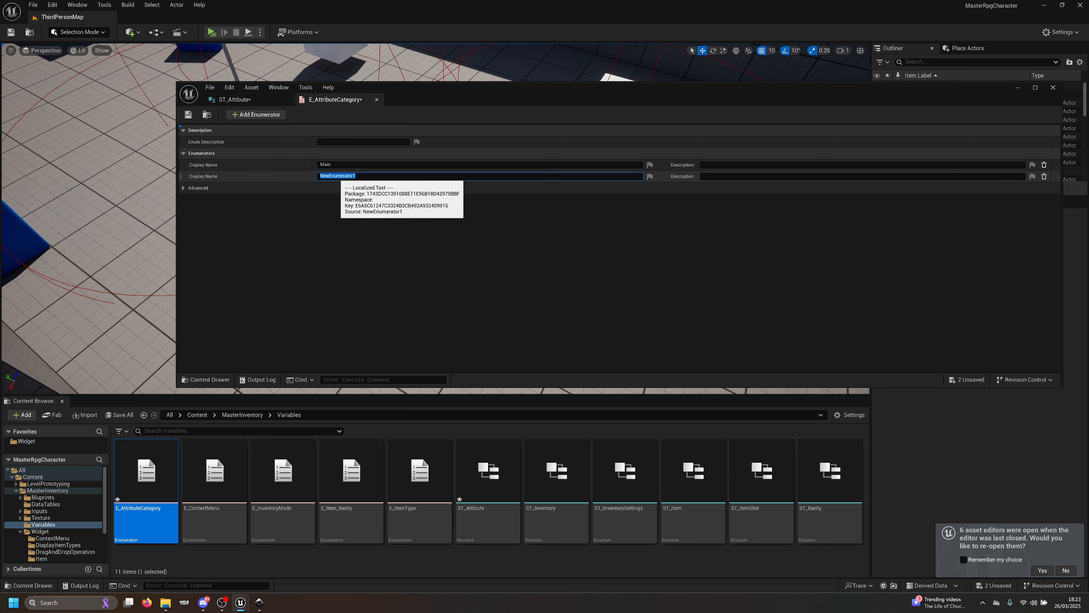
type("Support")
key("Return")
Step: Add a third enumerator named Weapon to E_AttributeCategory and save both the enumeration and ST_Attibute
left_click(256, 114)
left_click(358, 188)
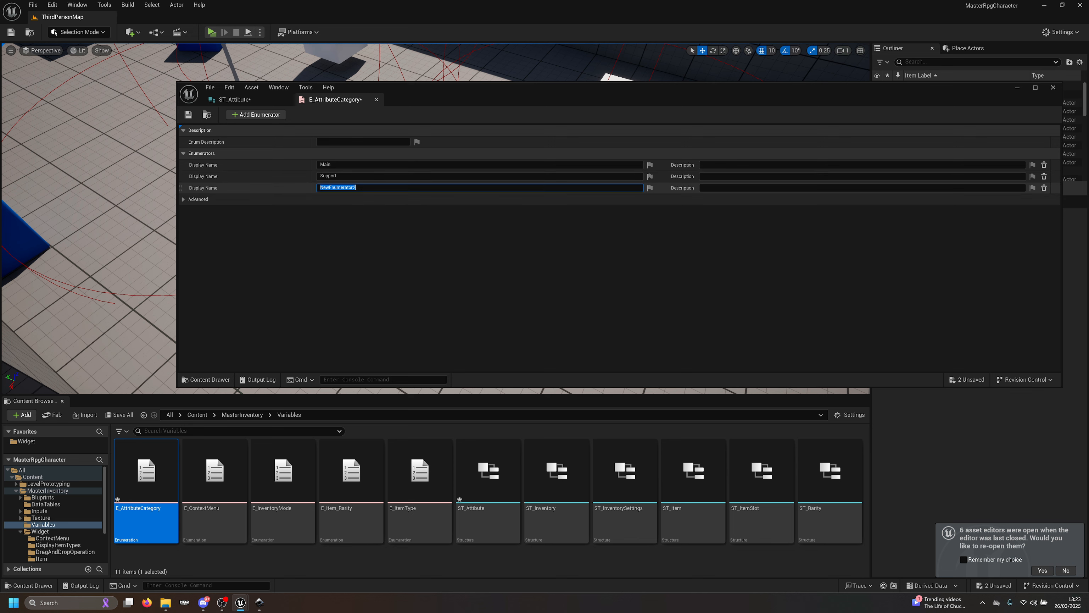
type("Weapon")
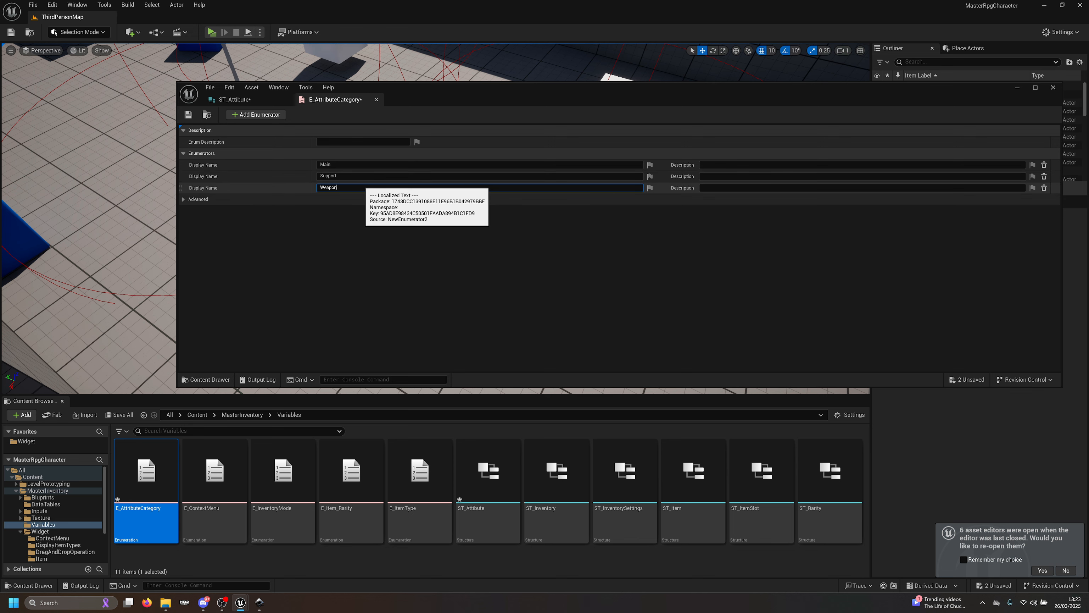
left_click(291, 147)
left_click(188, 114)
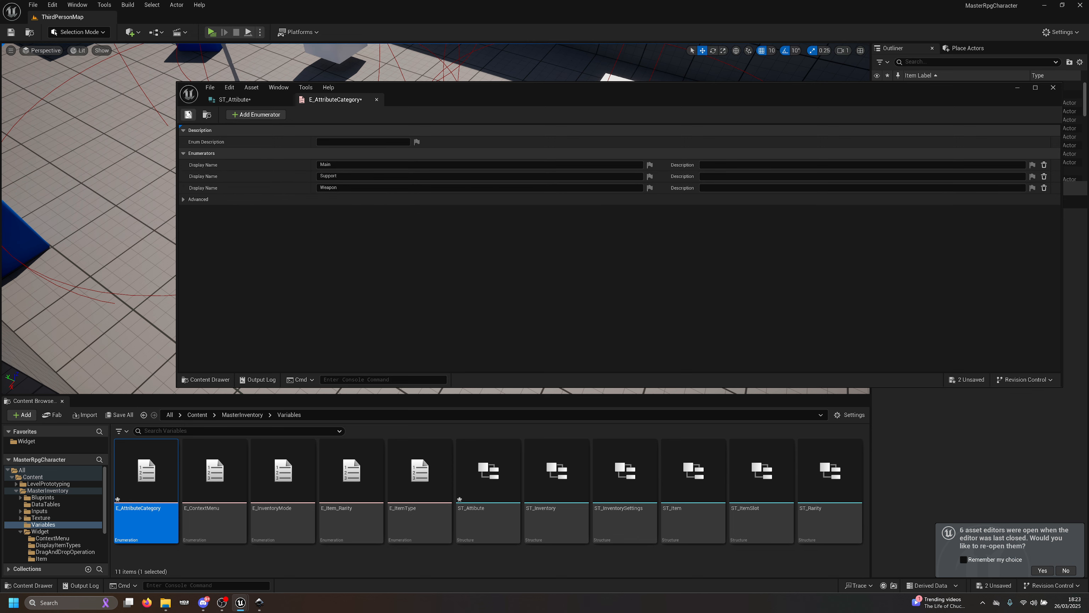
left_click(235, 100)
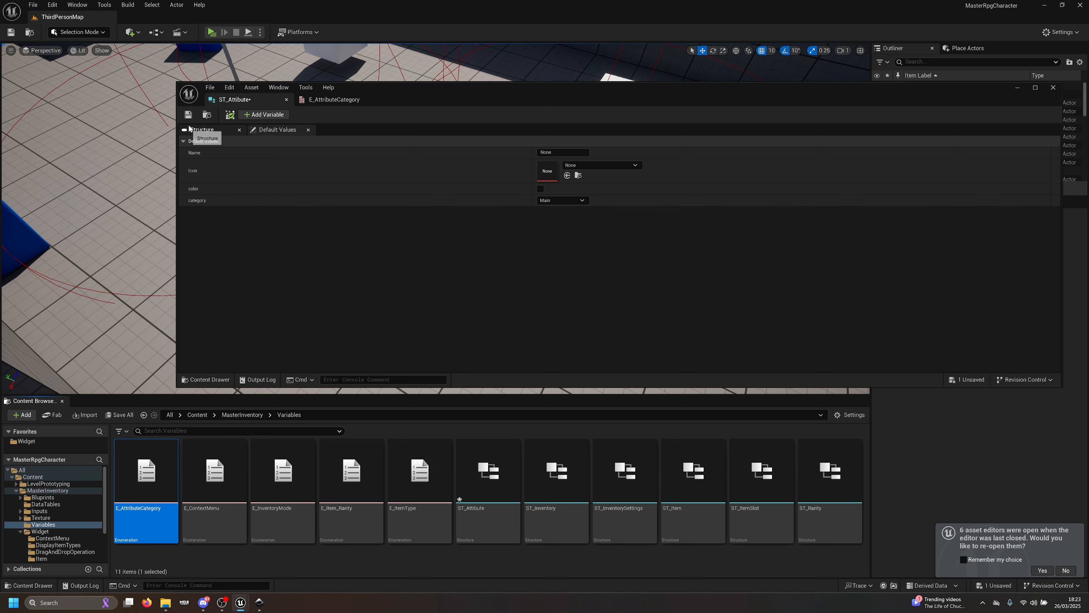
left_click(188, 114)
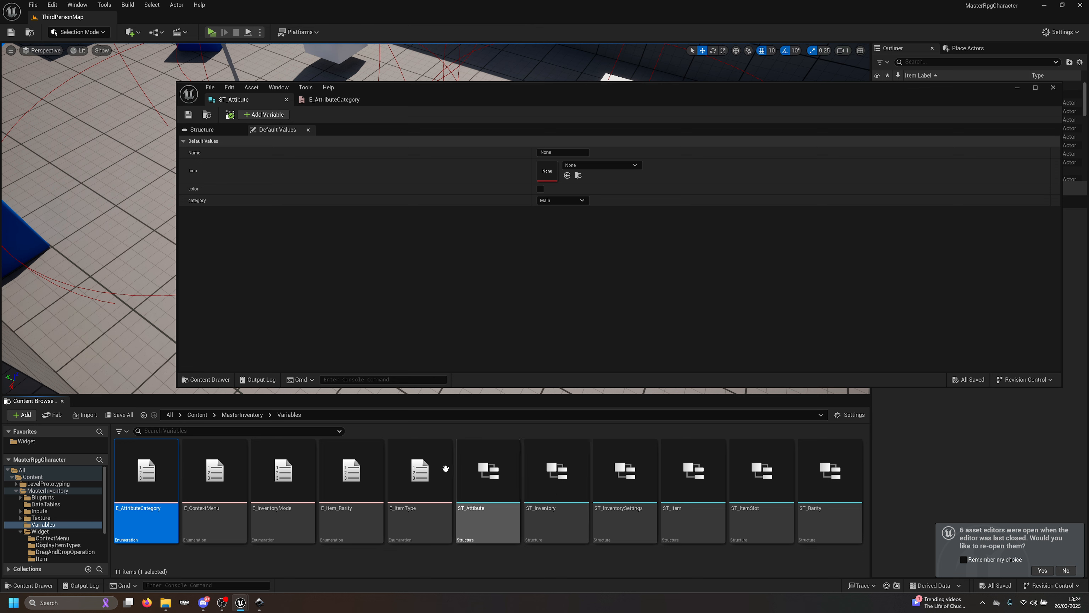
Step: Create a Data Table named DT_Attribute in the MasterInventory DataTables folder, using ST_Attibute as its row structure
left_click(241, 415)
double_click(214, 476)
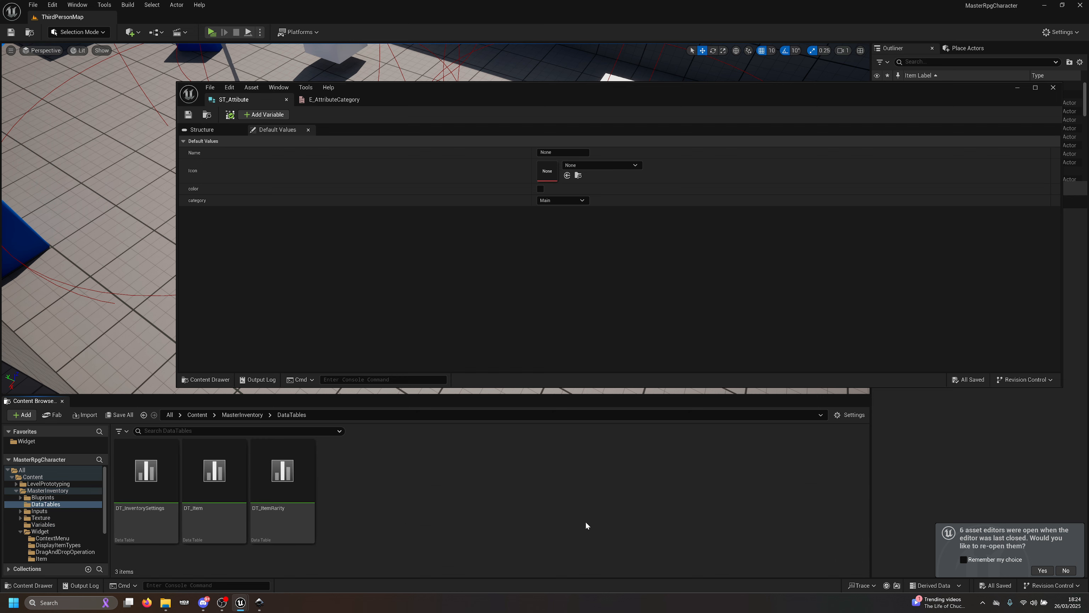
right_click(484, 509)
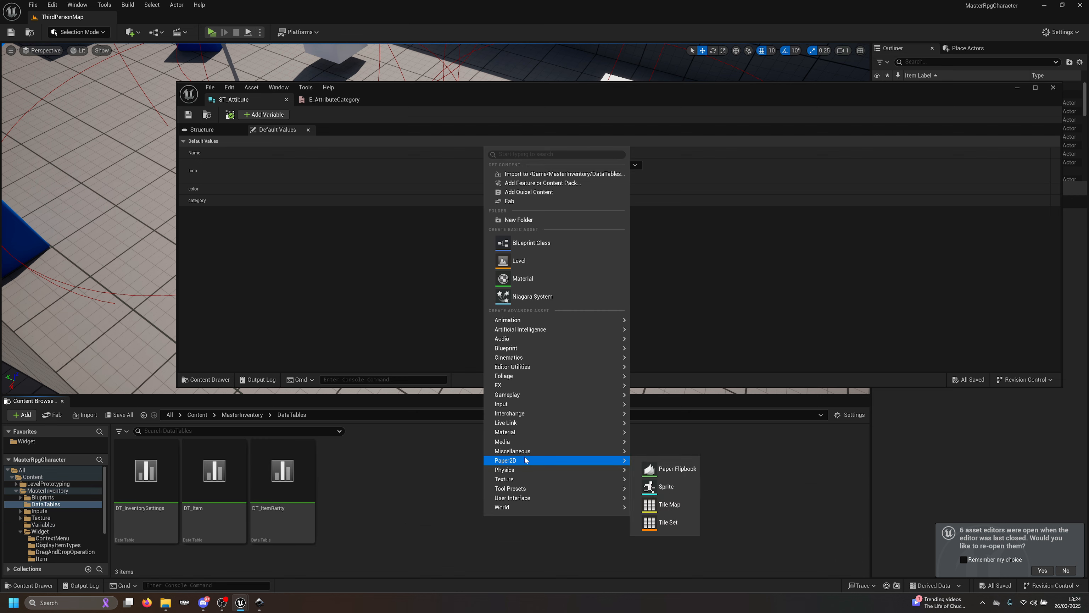
mouse_move(522, 455)
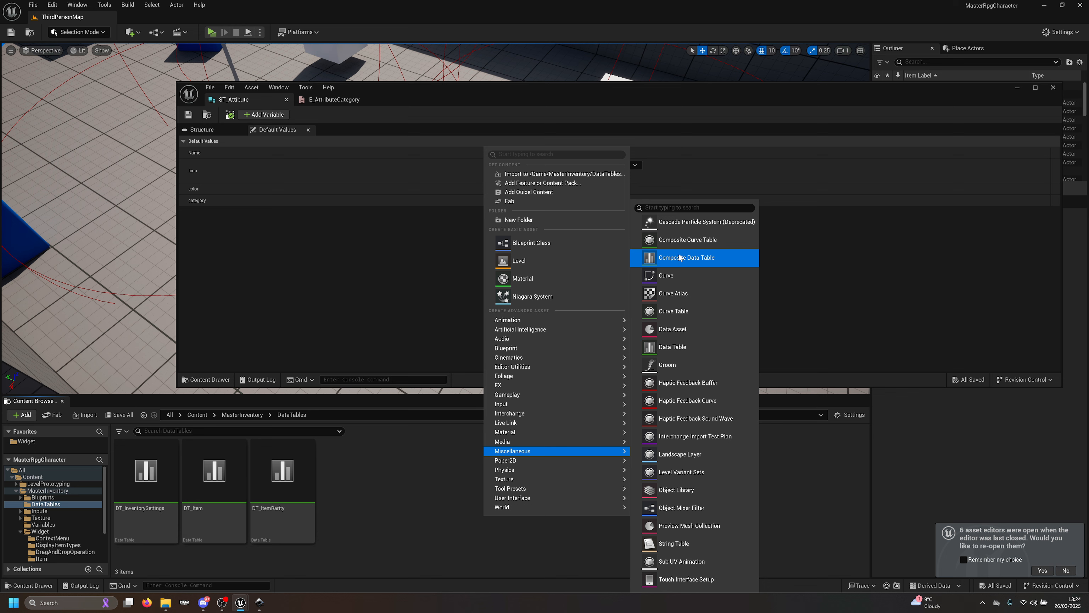
left_click(696, 348)
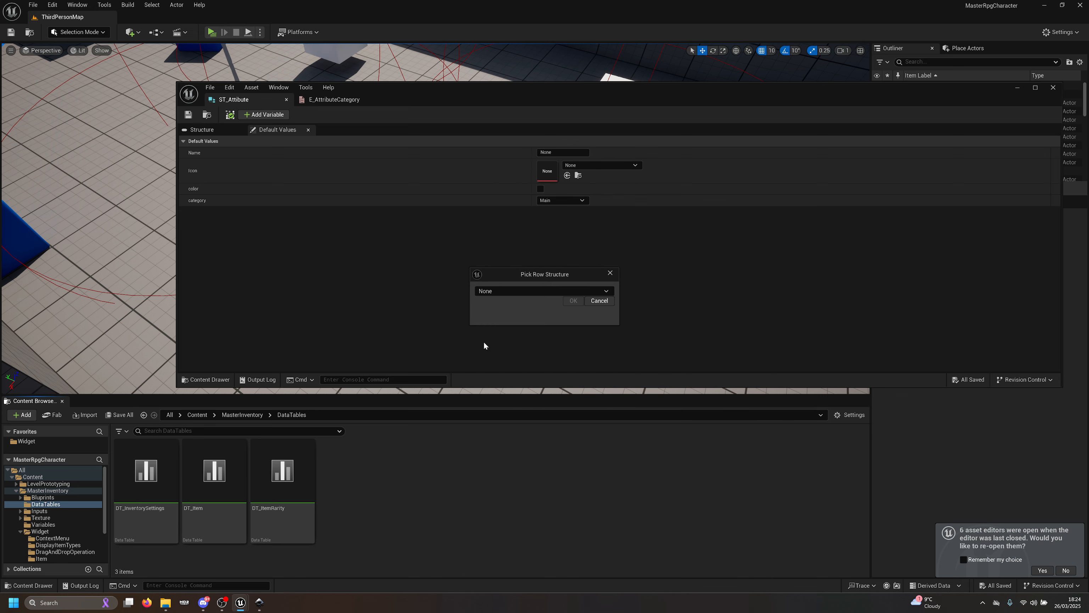
left_click(518, 291)
type("s")
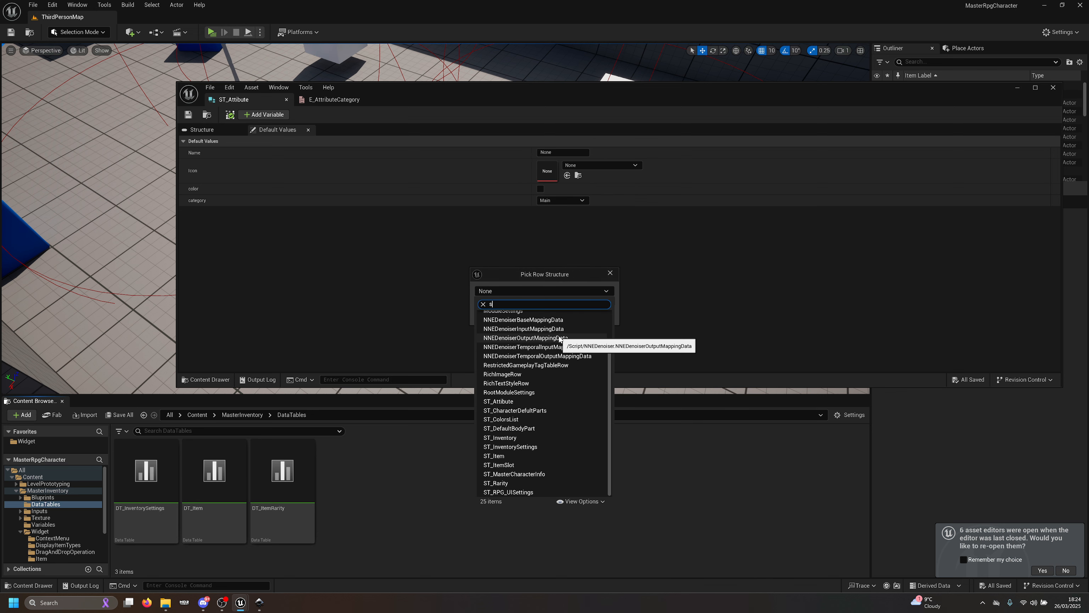
type("t att")
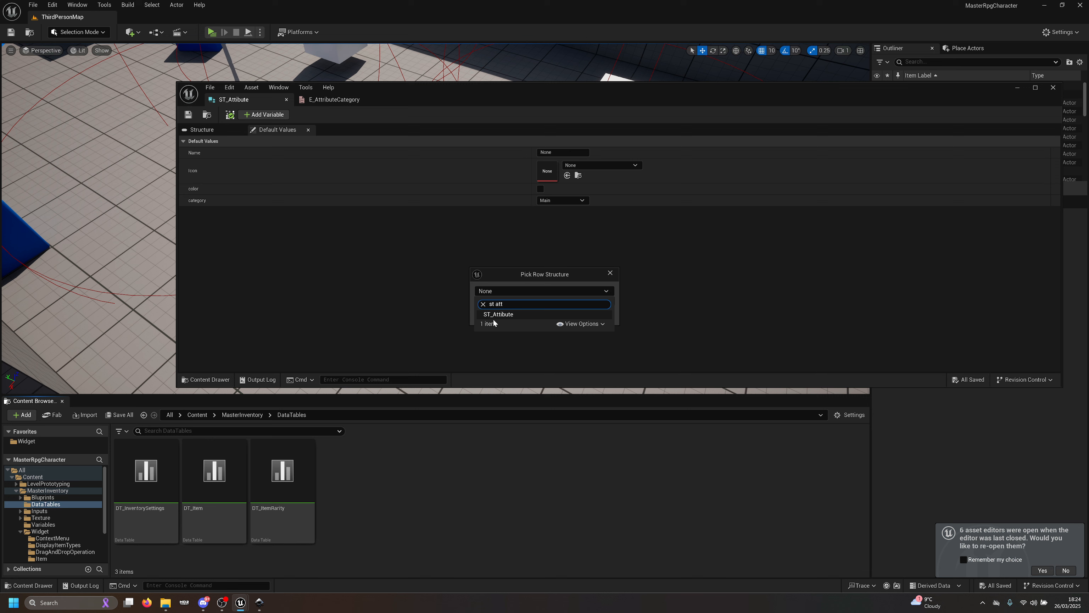
left_click(494, 319)
left_click(574, 300)
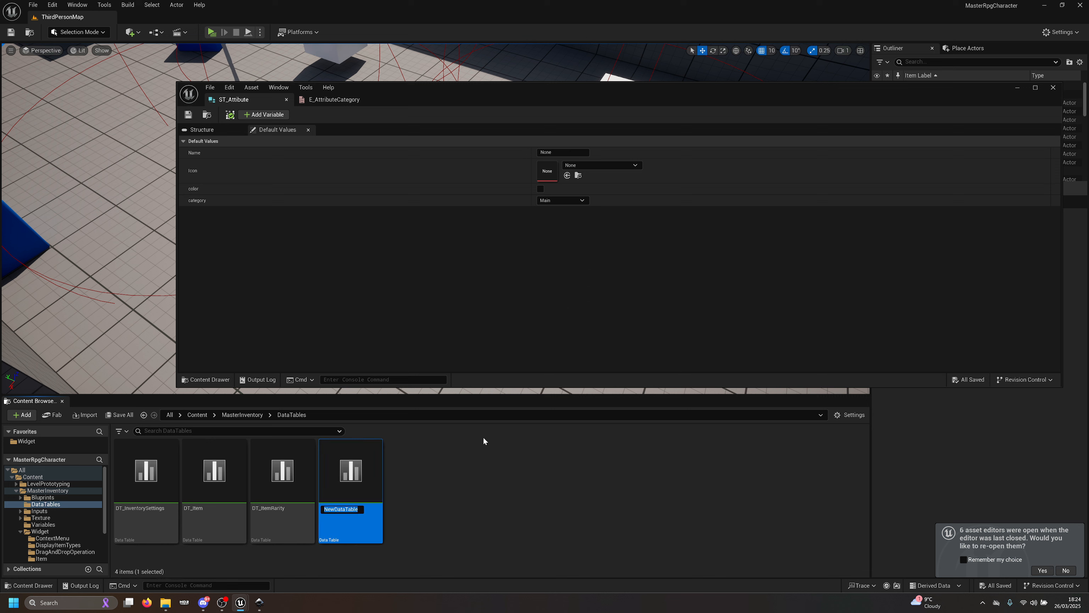
type("DT_Attribute")
key("Return")
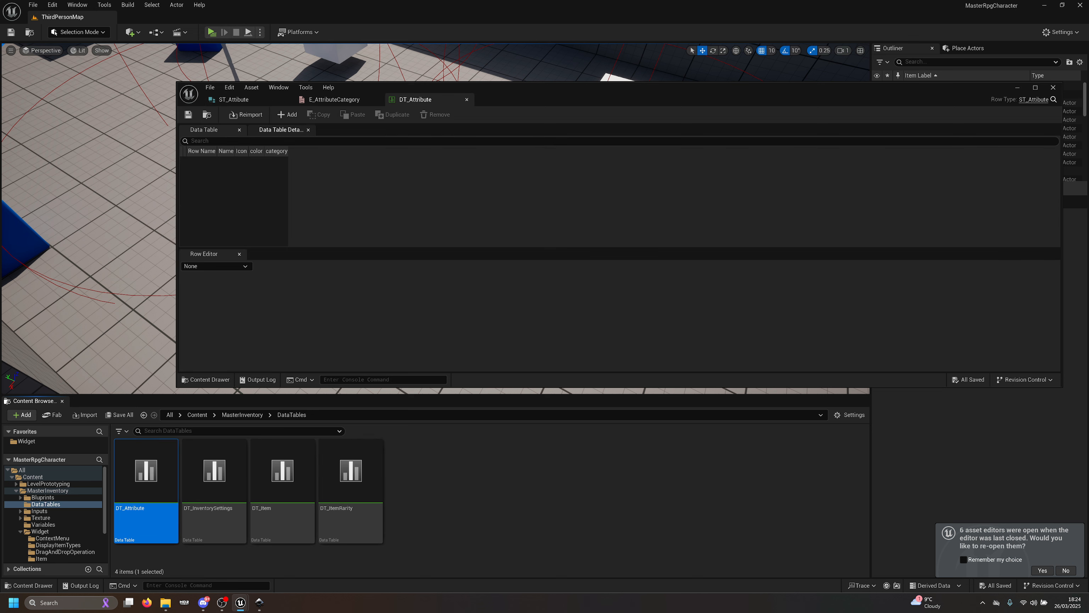
Step: Add three rows to DT_Attribute and rename the first row Health
left_click(287, 115)
left_click(284, 115)
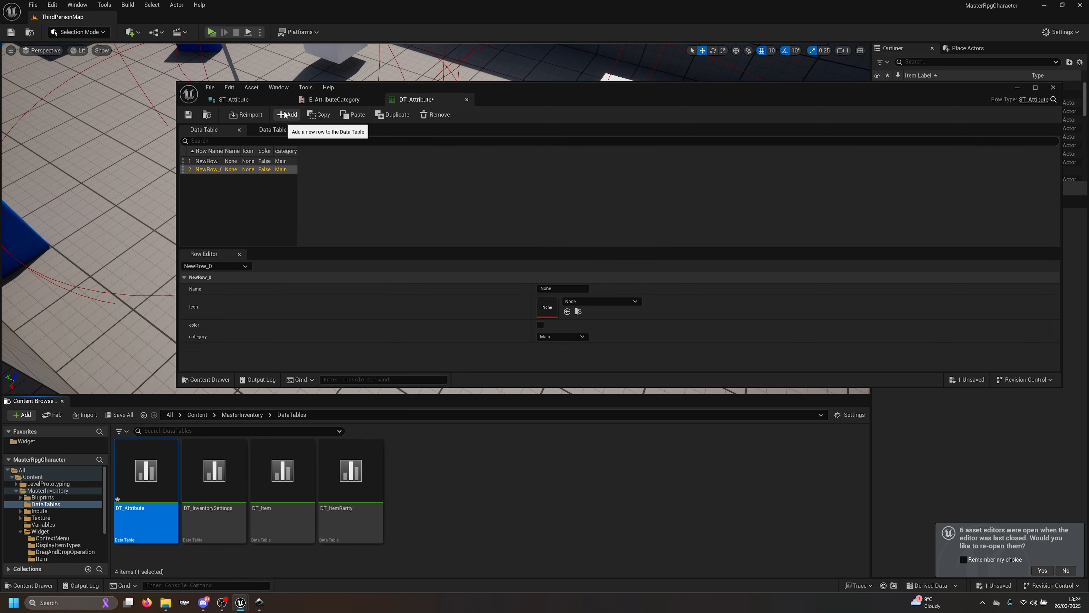
left_click(284, 115)
left_click(205, 162)
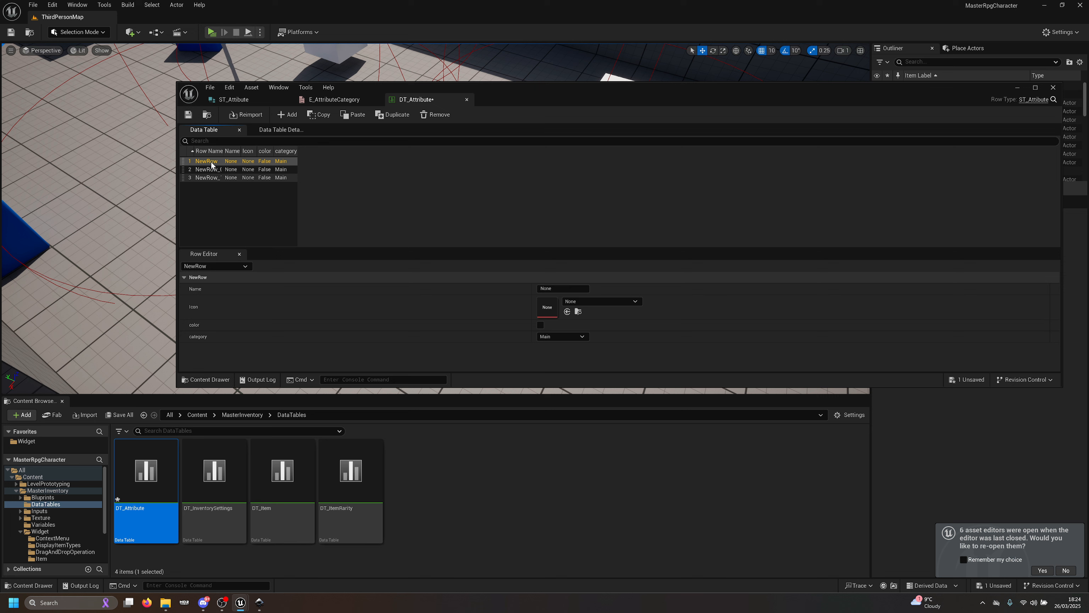
double_click(211, 162)
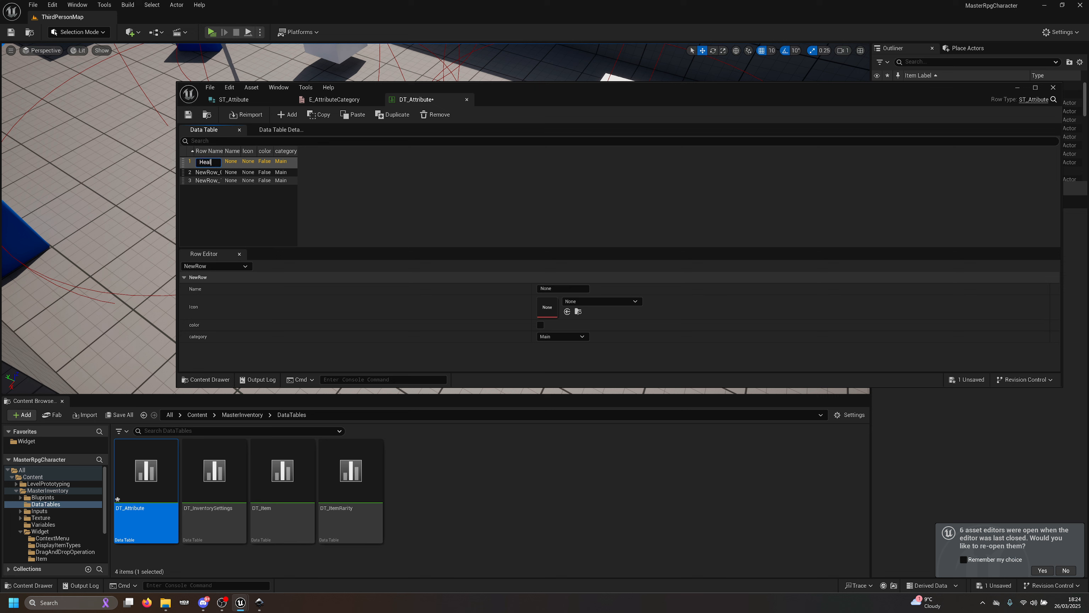
key("Return")
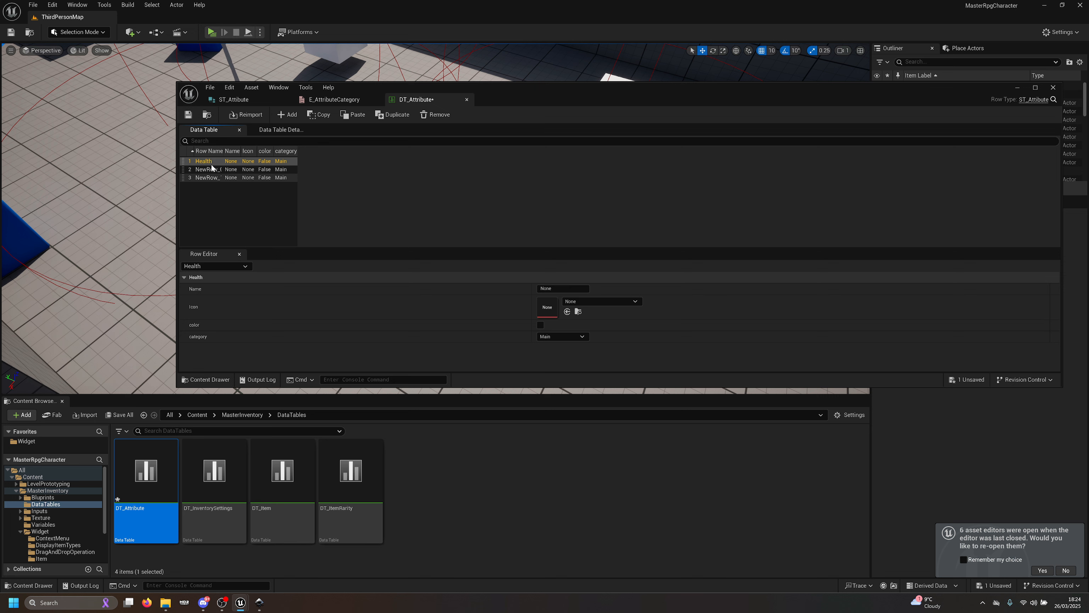
Step: Rename the second row of DT_Attribute as Mana and the third row as Stamina
left_click(210, 170)
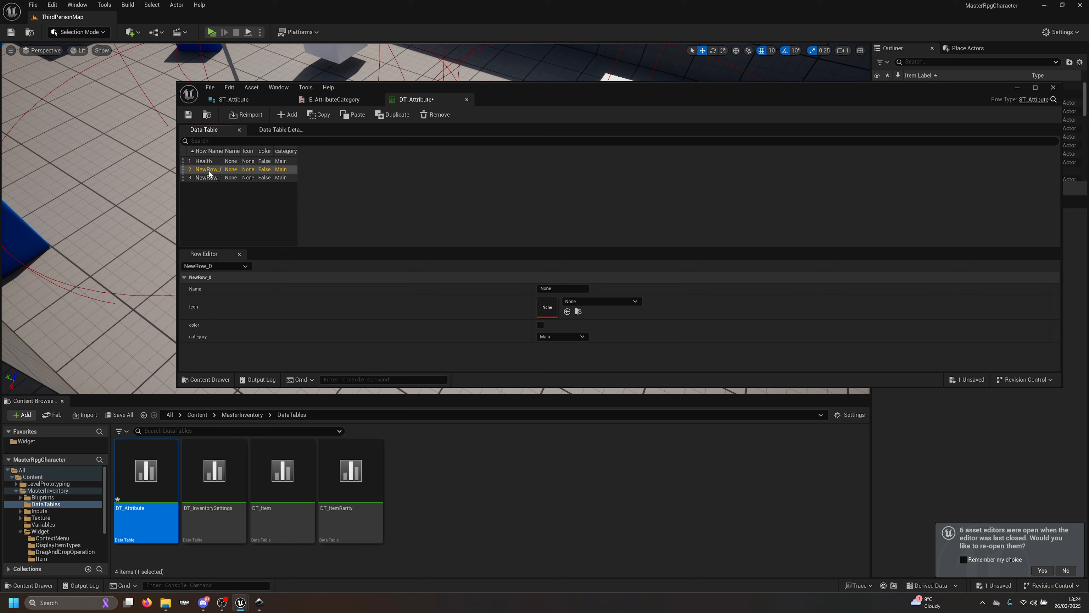
double_click(209, 172)
type("Mana")
key("Return")
double_click(204, 178)
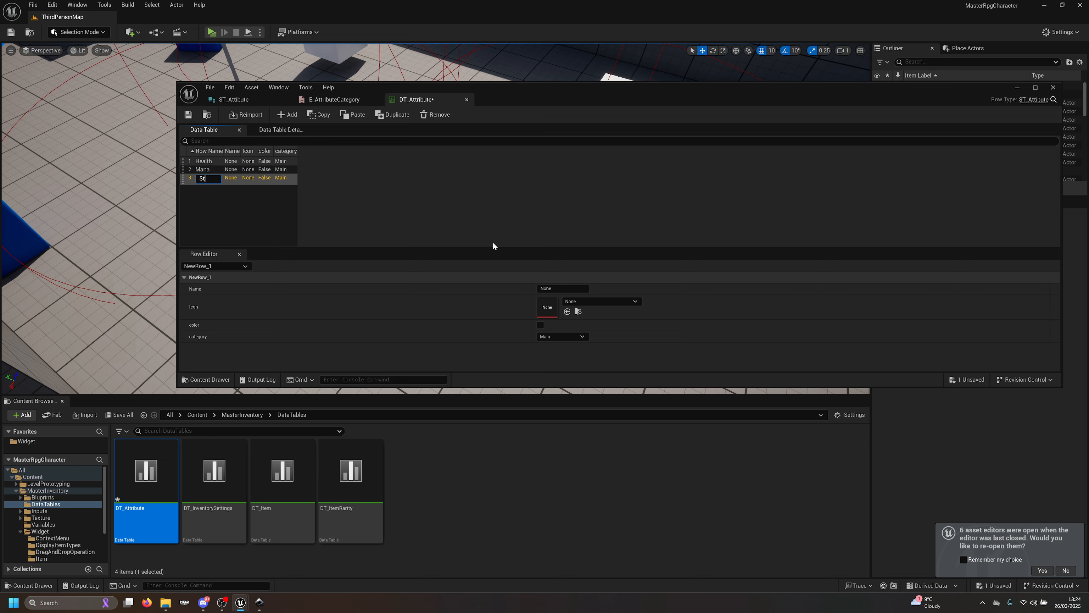
type("Stamina")
key("Return")
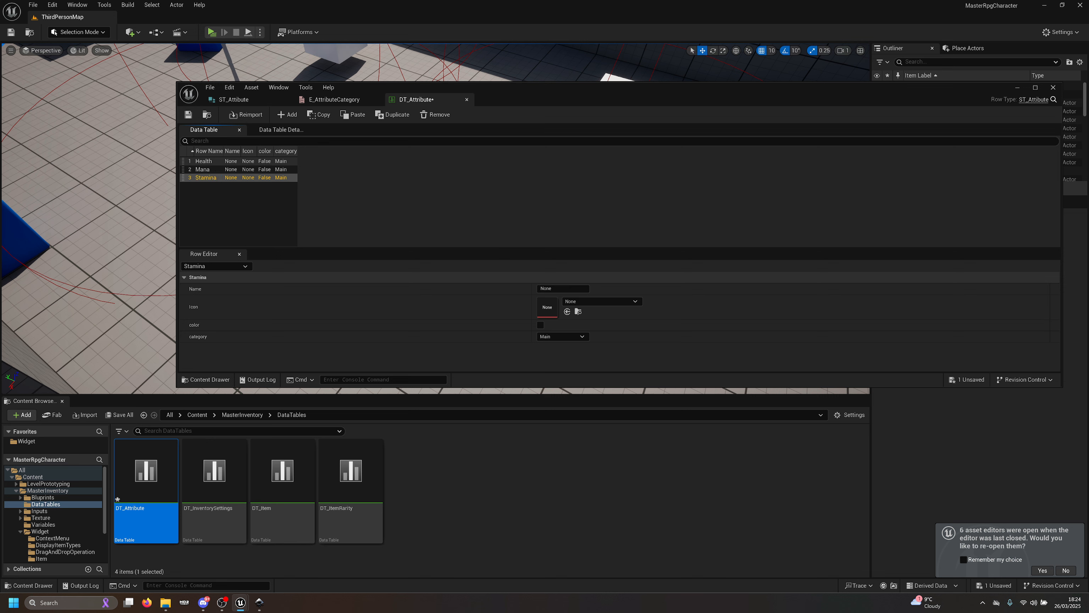
Step: Set the Name values of the Stamina, Mana and Health rows to Stamina, Mana and Health, and save the data table
left_click(558, 288)
type("Stamina")
key("Return")
left_click(200, 170)
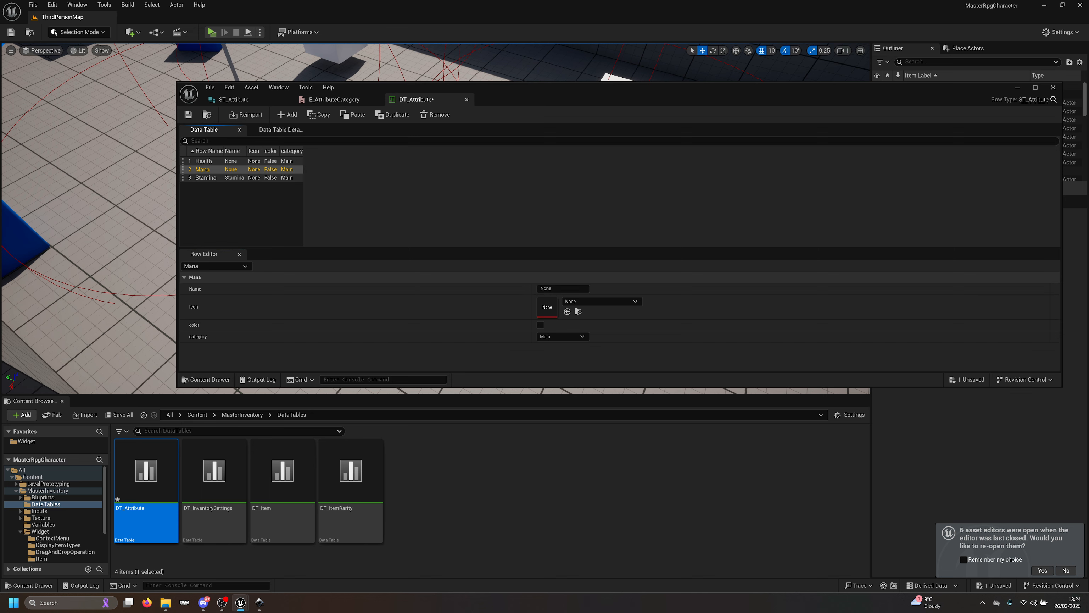
left_click(575, 288)
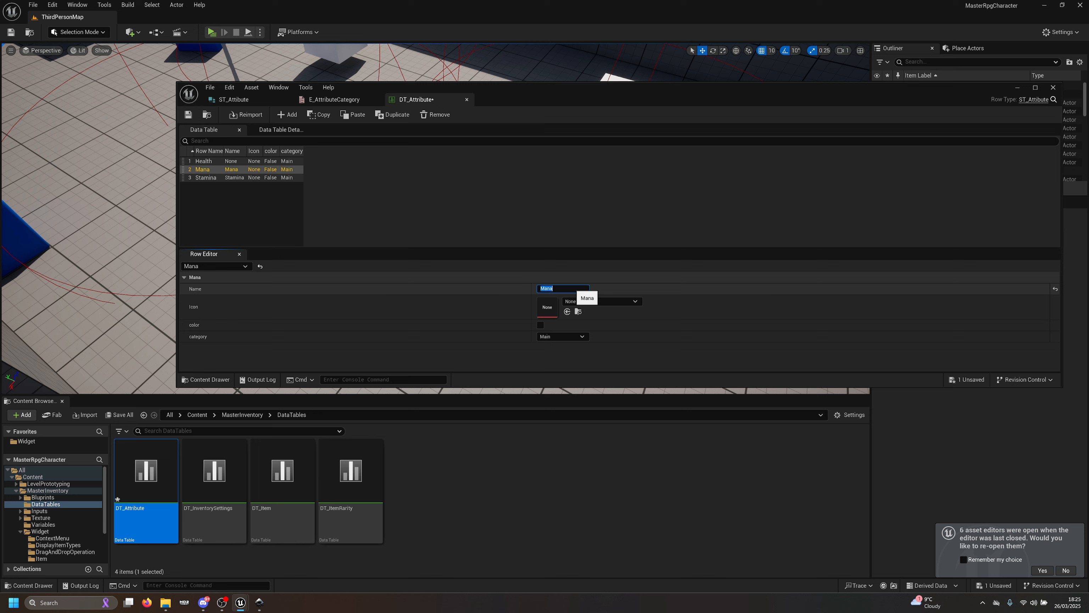
left_click(207, 161)
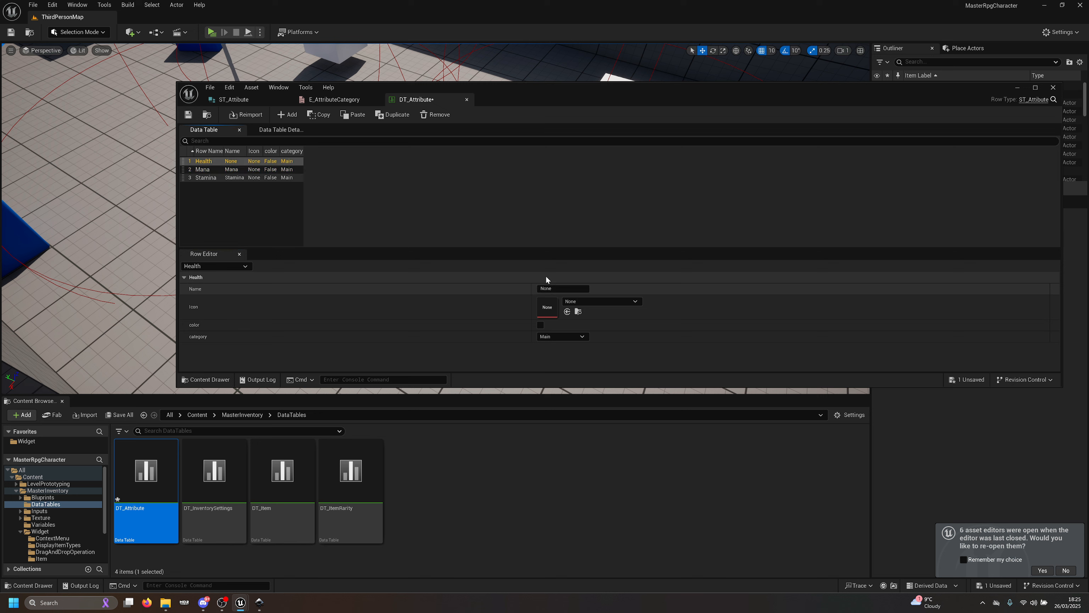
left_click(557, 288)
key("ctrl+a")
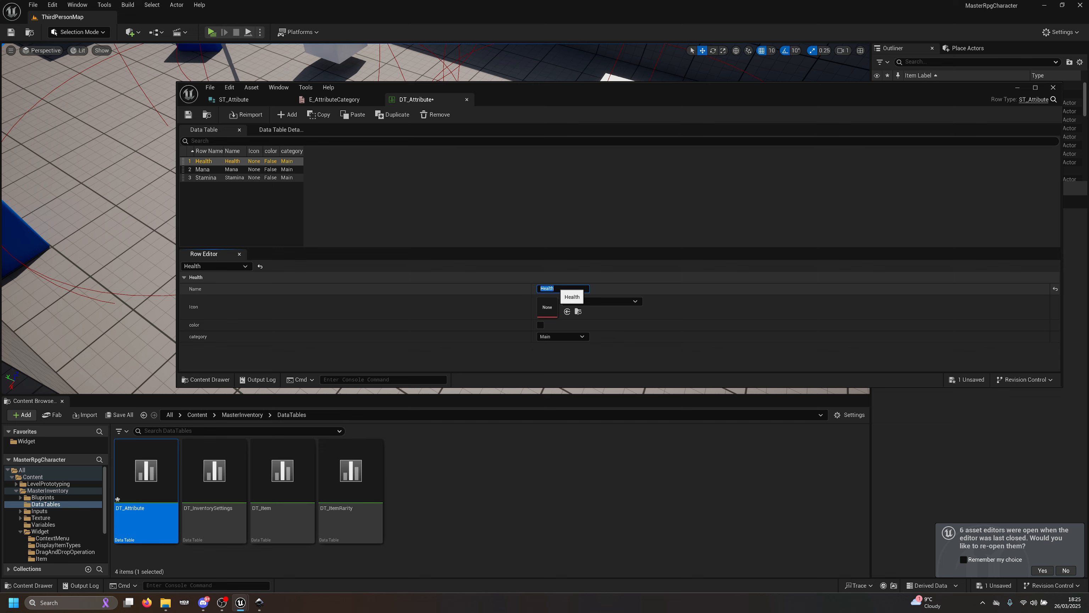
key("ctrl+s")
Step: Open the Icons folder inside MasterInventory's Texture folder
left_click(242, 415)
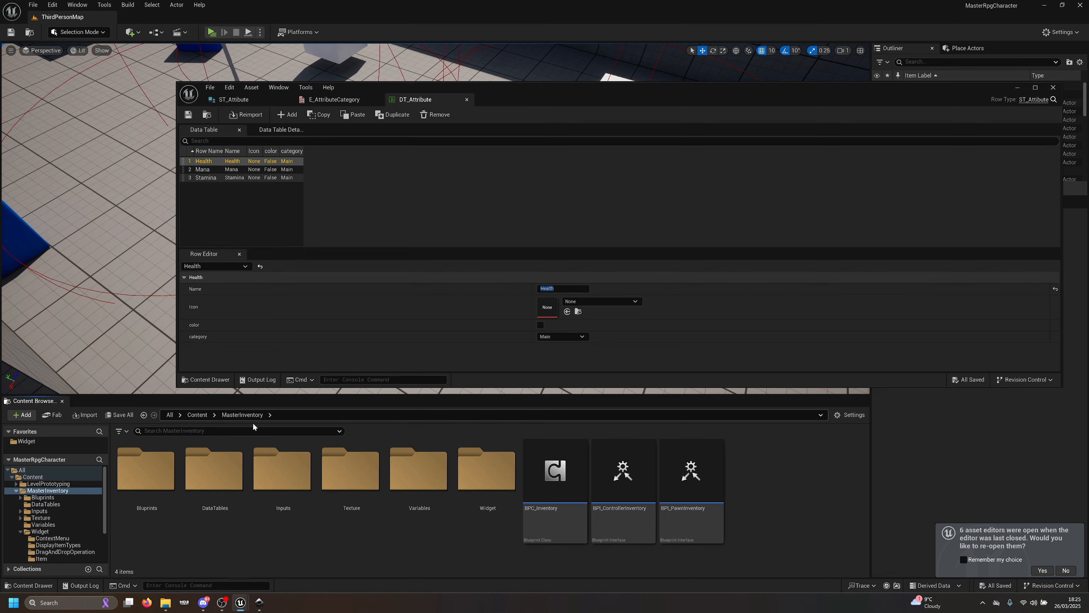
double_click(326, 476)
double_click(215, 470)
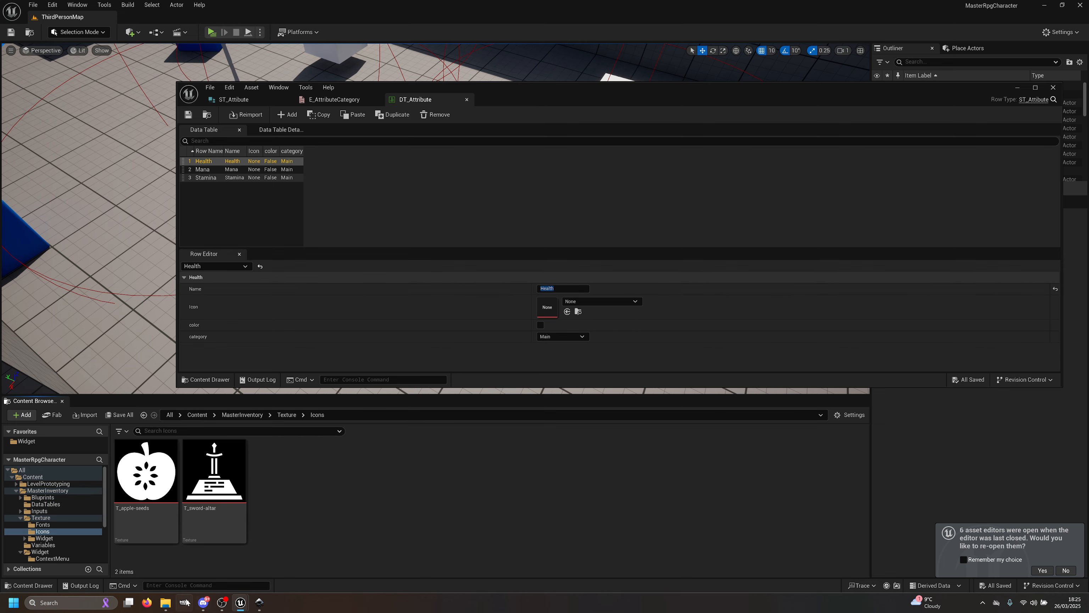
Step: Switch to Firefox, search game-icons.net for "heal" and open the Healing shield icon from the Life, Health & Medicine collection in a new tab
left_click(147, 602)
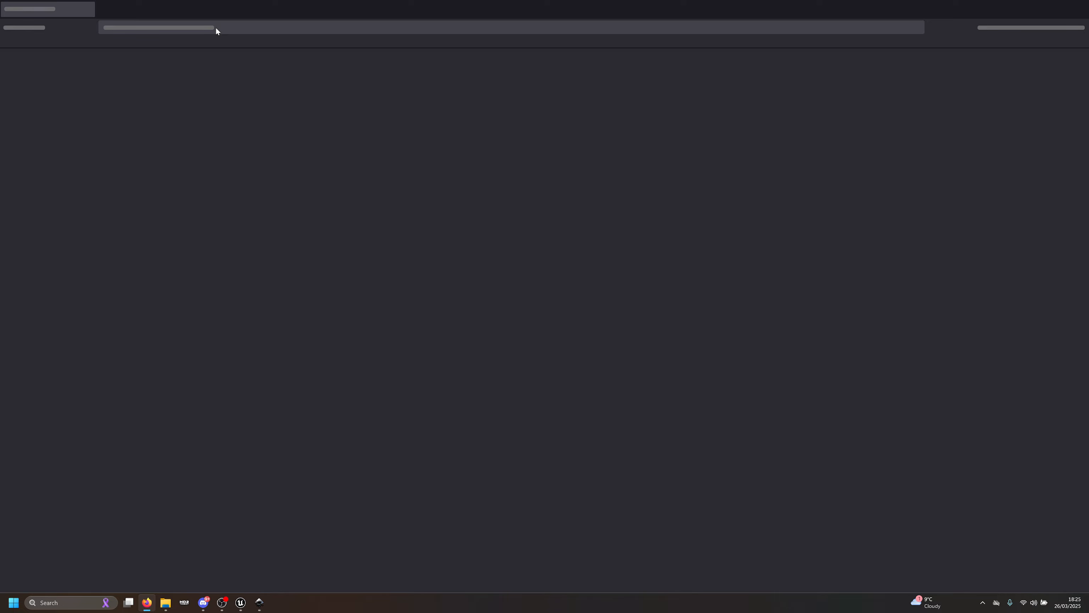
type("game-icons.net/")
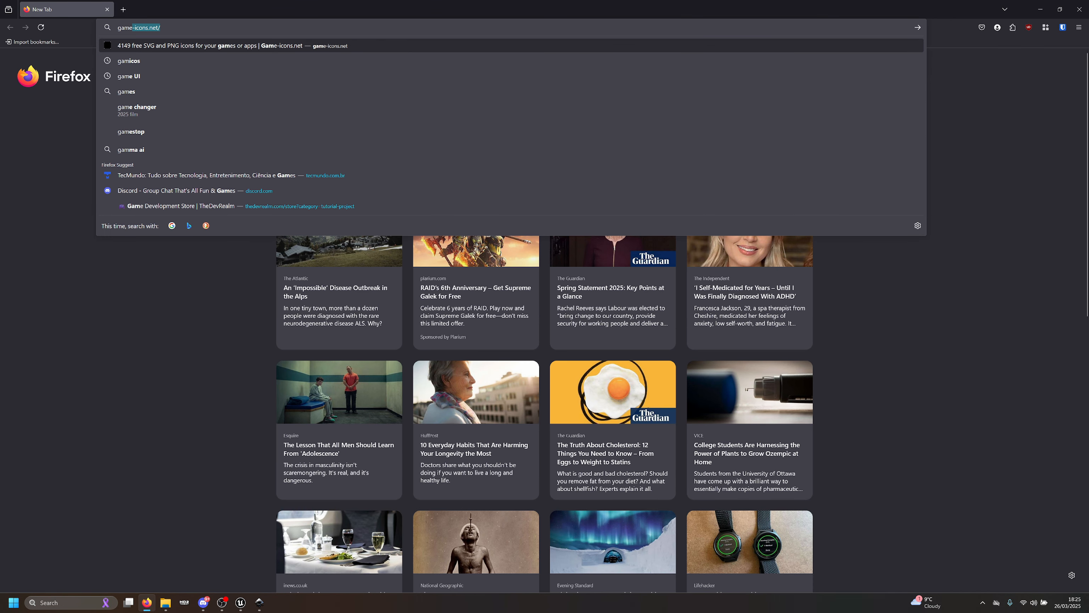
key("Return")
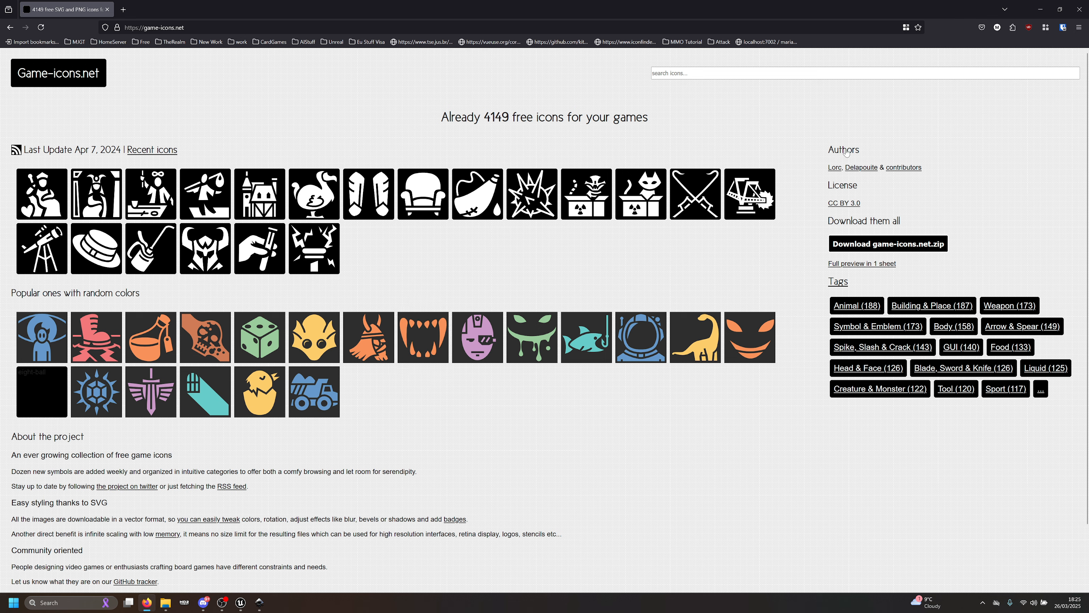
left_click(849, 73)
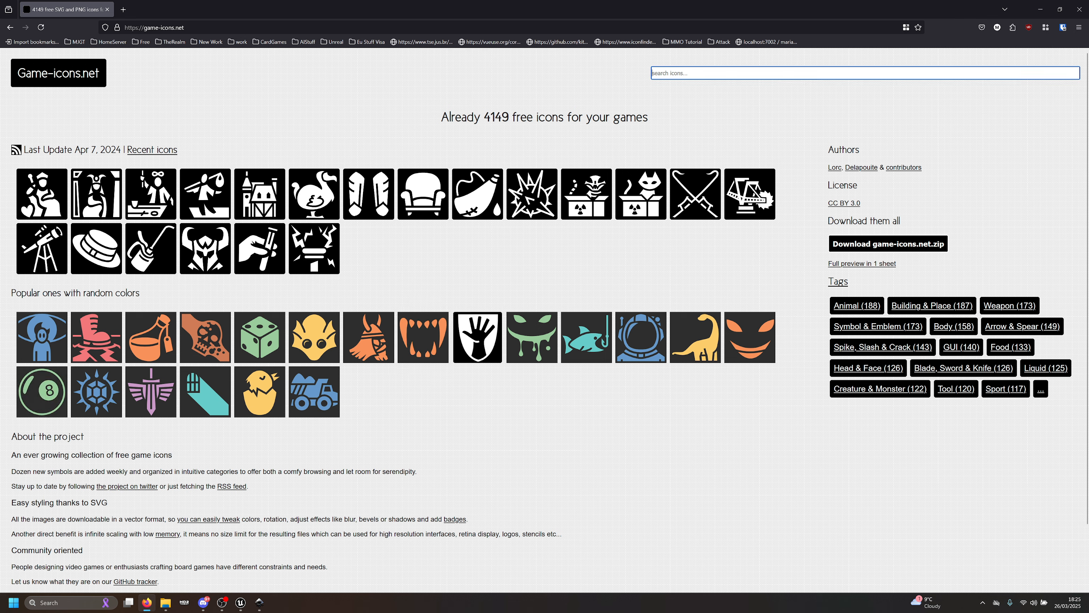
type("heal")
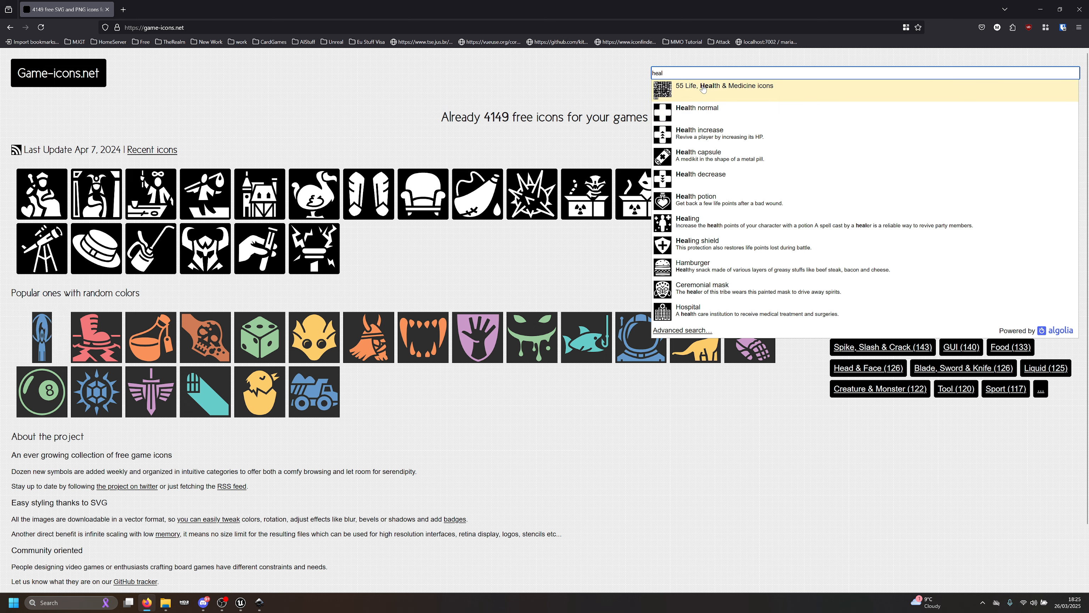
left_click(703, 89)
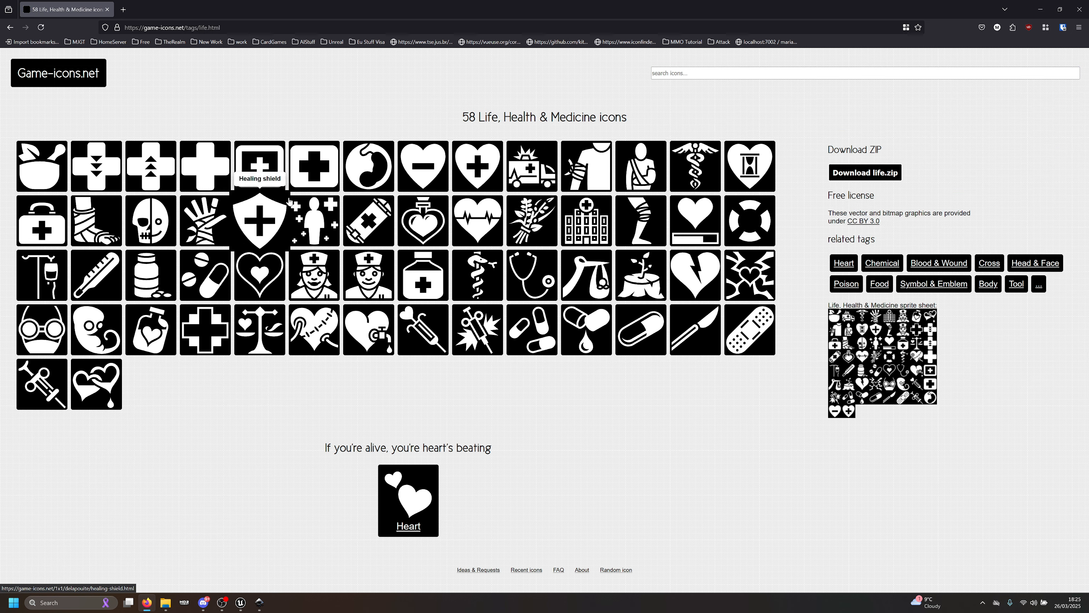
middle_click(259, 212)
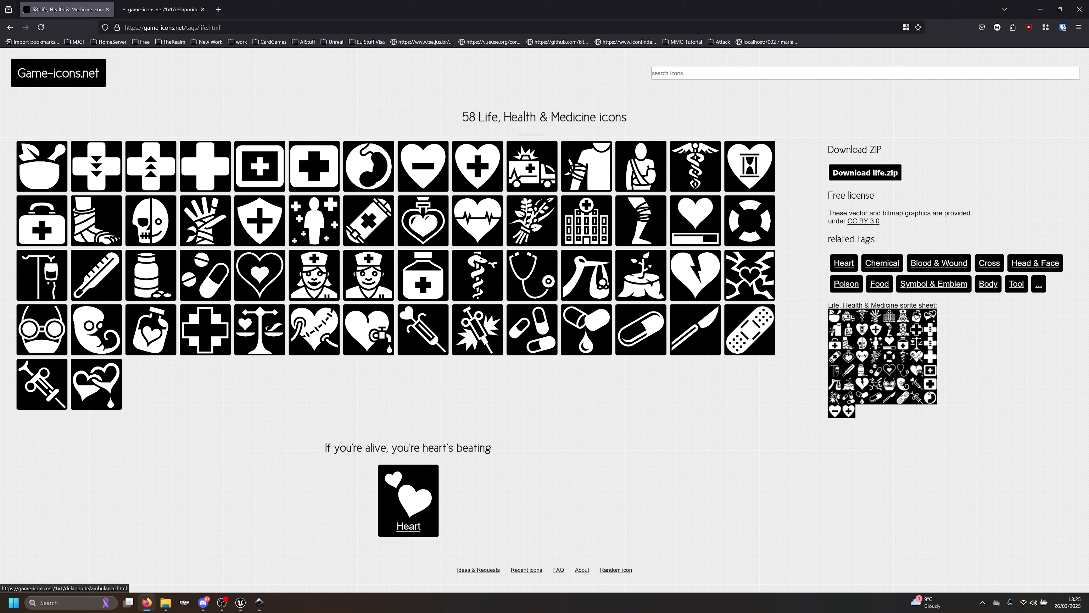
Step: Search the icon site for "mana" and "magic", and open the Wizard face icon
left_click(745, 74)
type("mana")
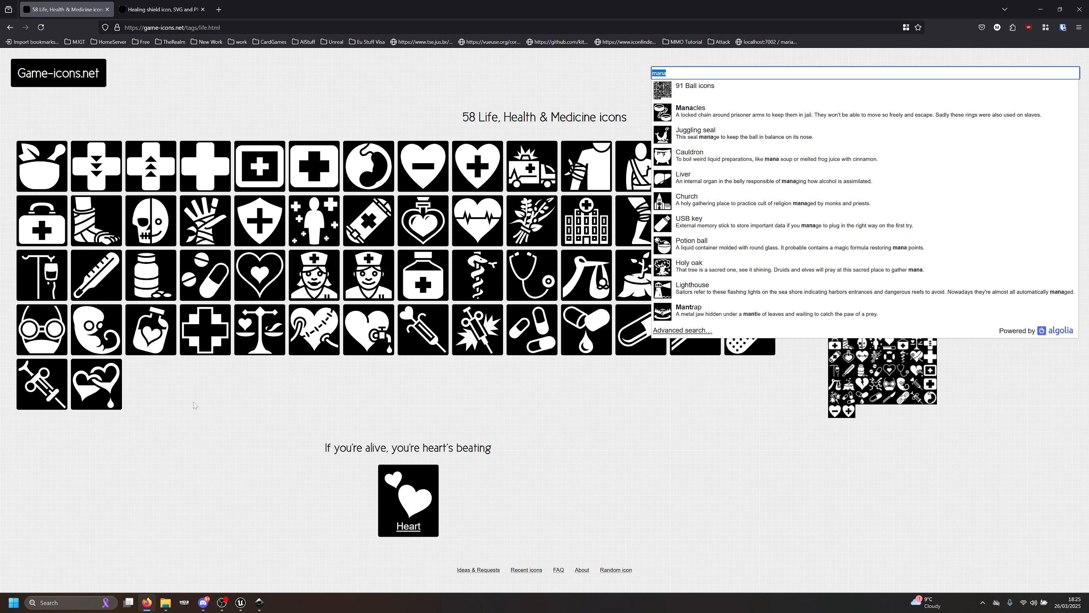
type("magic")
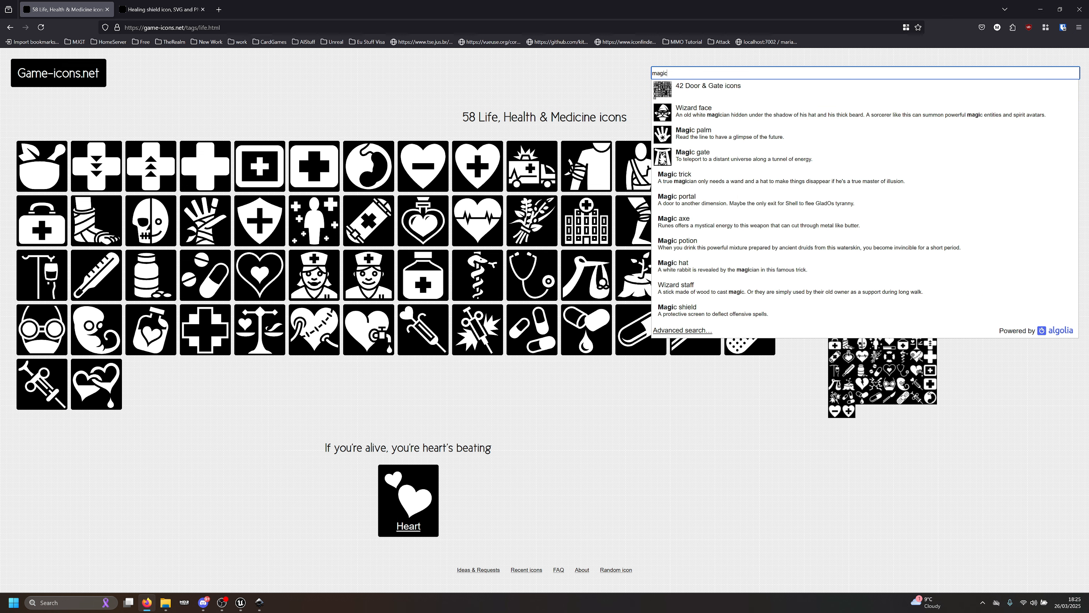
left_click(727, 119)
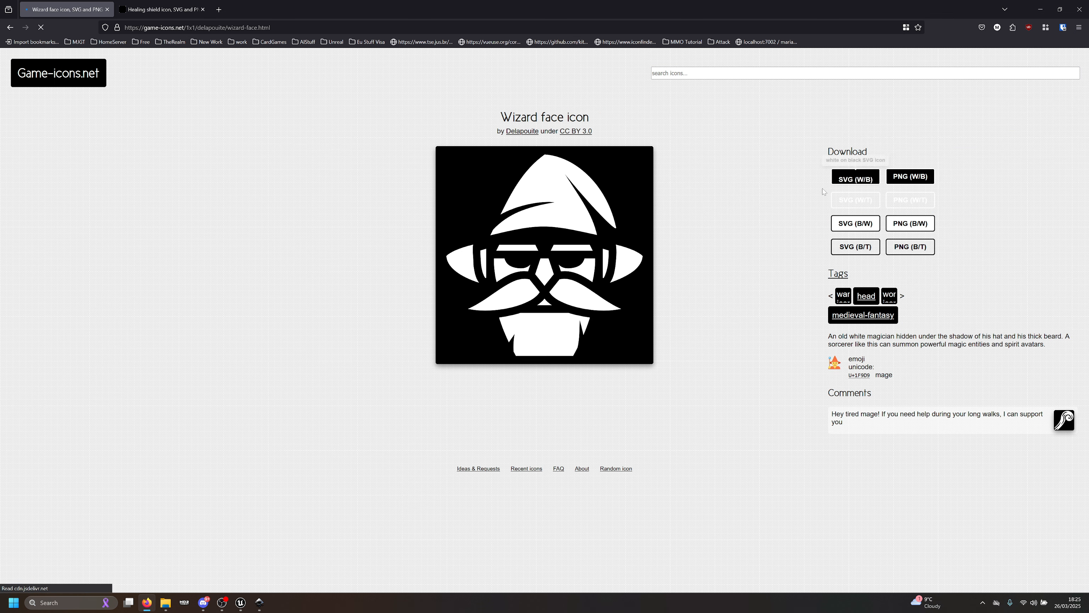
Step: Download the Healing shield and Wizard face icons as PNG files
key("ctrl+Tab")
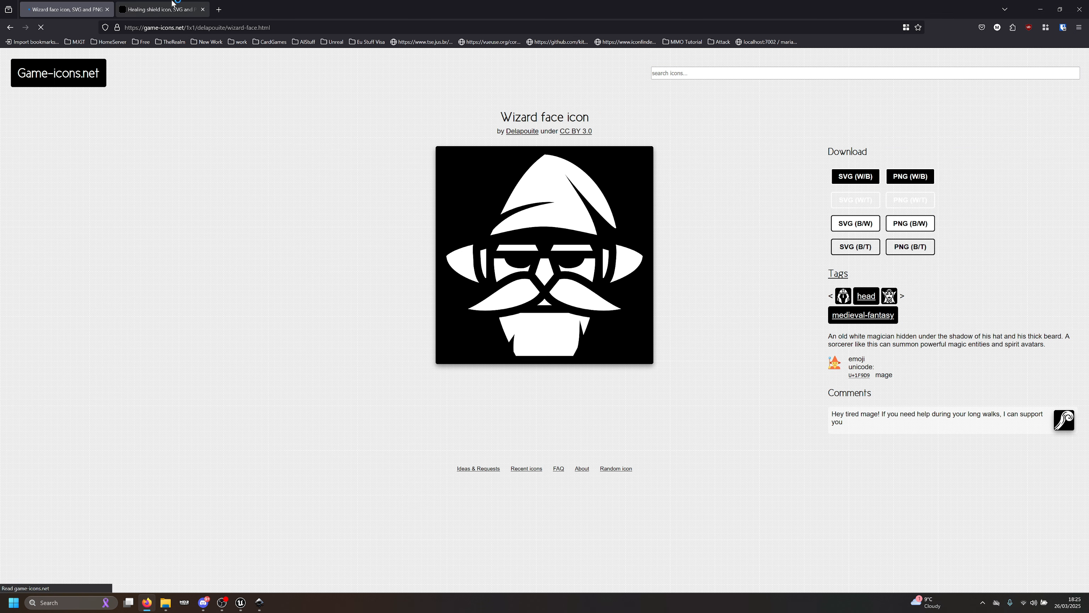
key("ctrl+Tab")
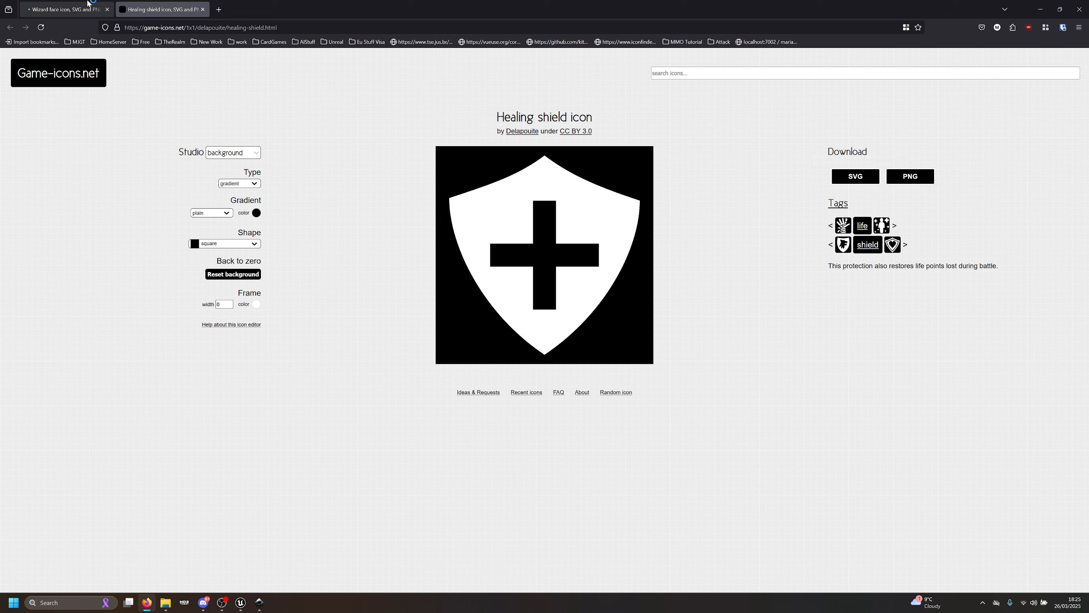
left_click(910, 176)
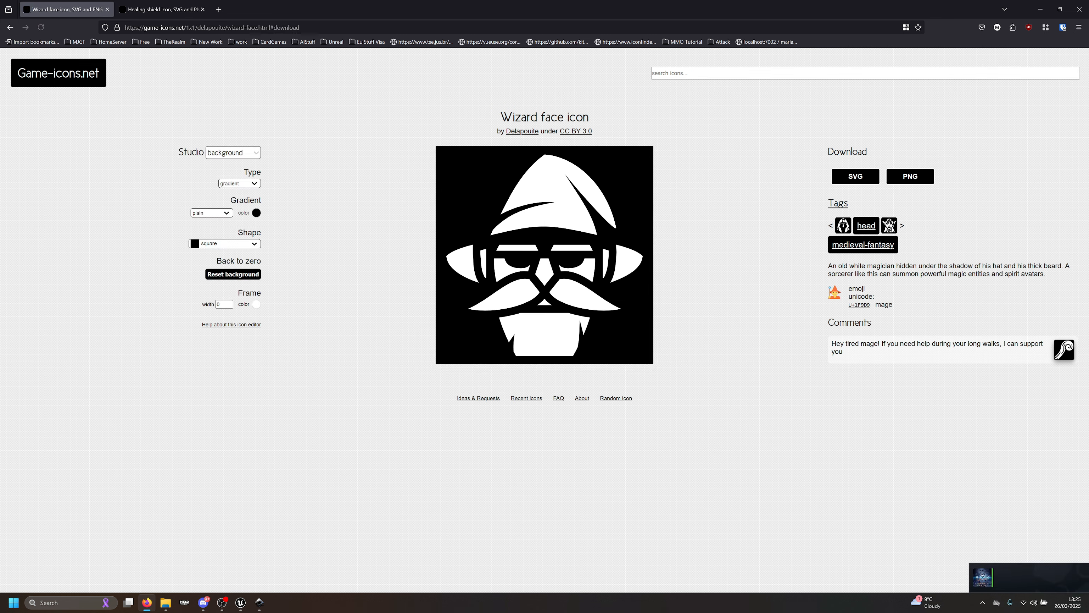
Step: Search the icon site for "strong" and download the Strong icon as a PNG
type("s")
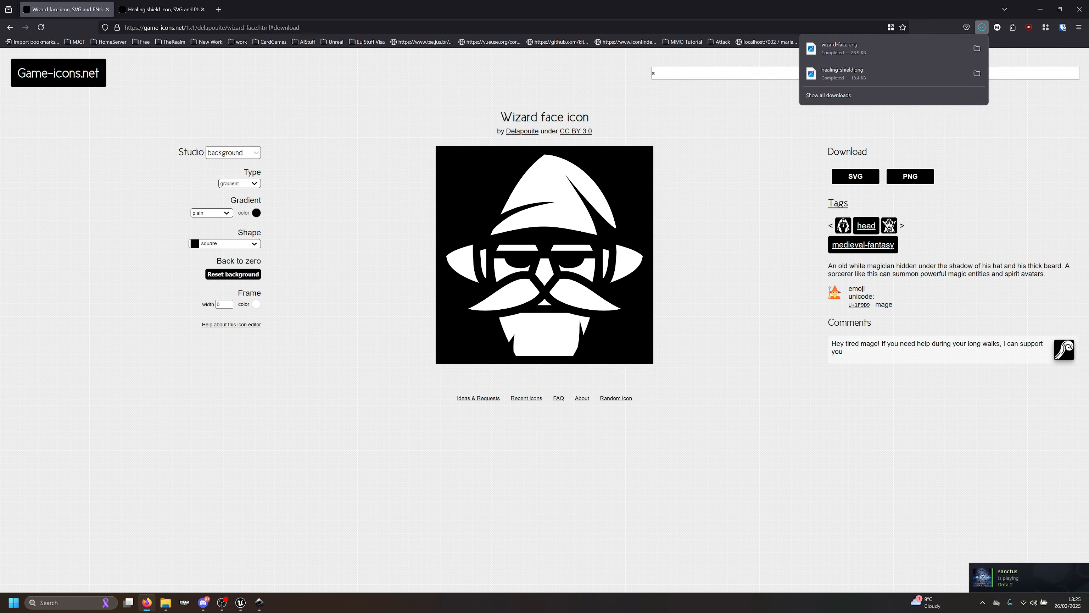
type("trong-")
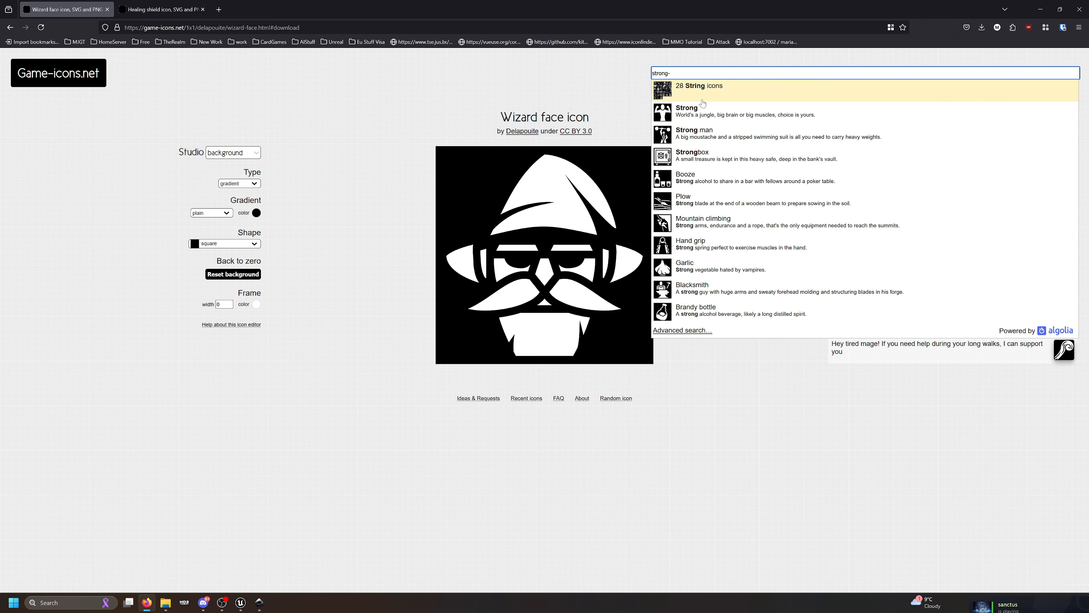
left_click(703, 119)
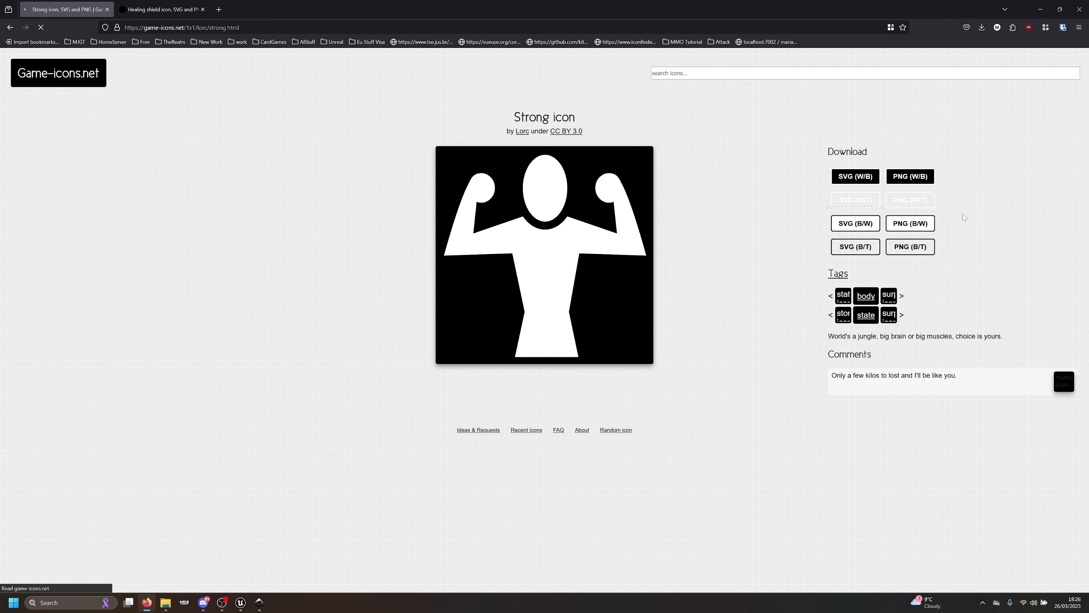
left_click(918, 180)
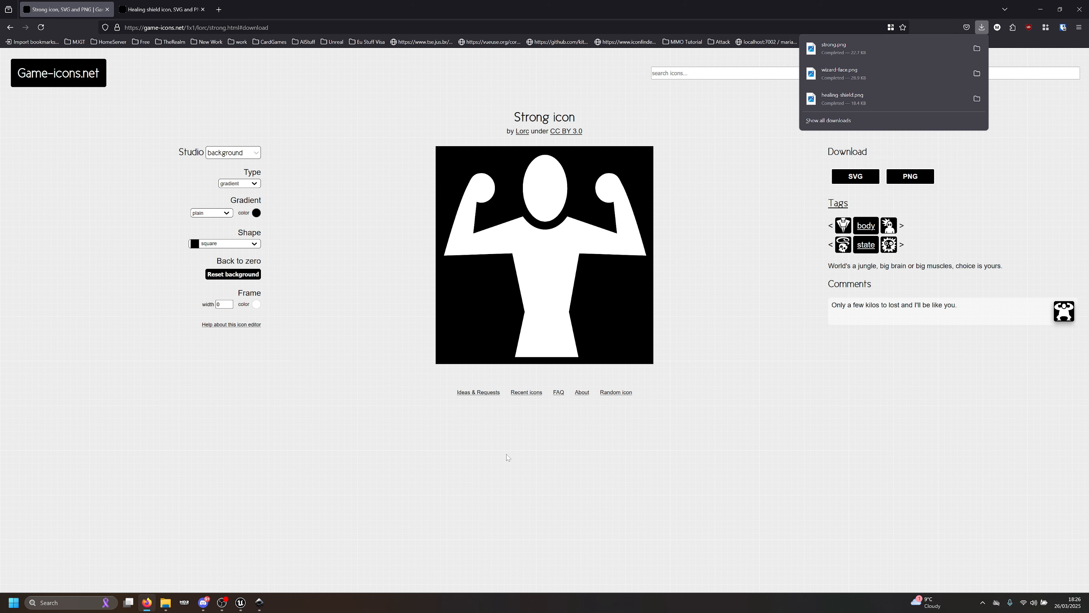
Step: Import the strong, healing-shield and wizard-face images from Downloads into Unreal Editor's Icons folder, and show the root All folder
left_click(166, 603)
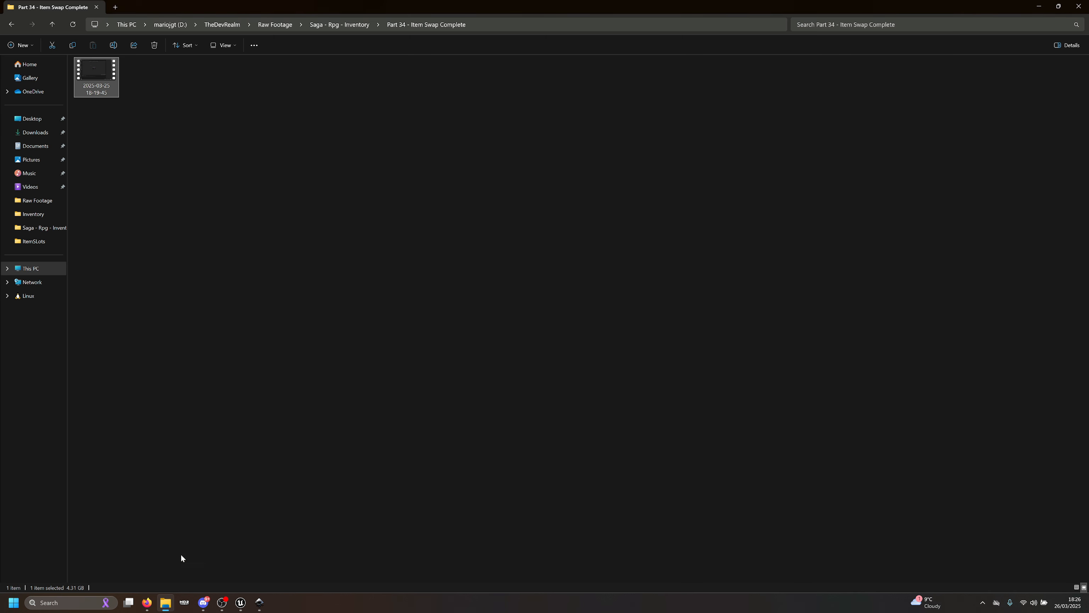
left_click(35, 133)
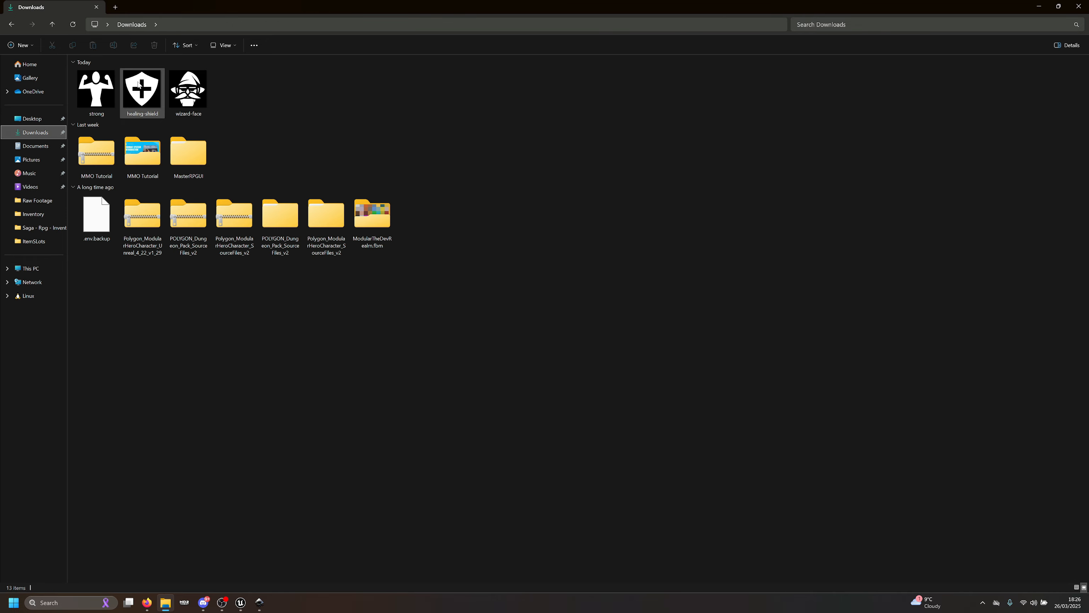
mouse_move(247, 93)
left_mouse_down()
mouse_move(104, 95)
mouse_move(224, 86)
mouse_move(530, 396)
left_mouse_up()
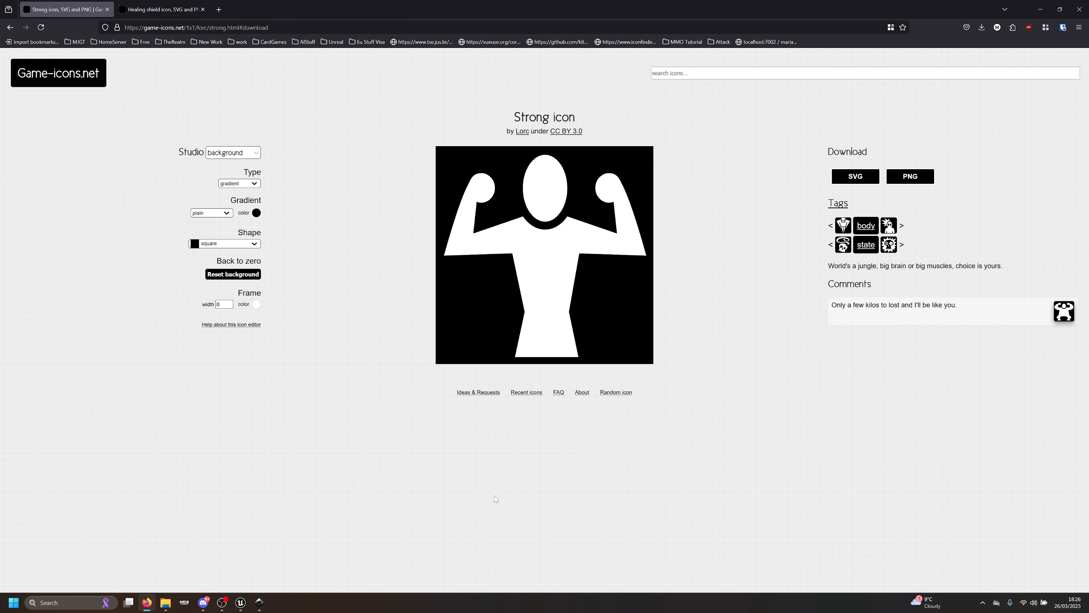
key("alt+Tab")
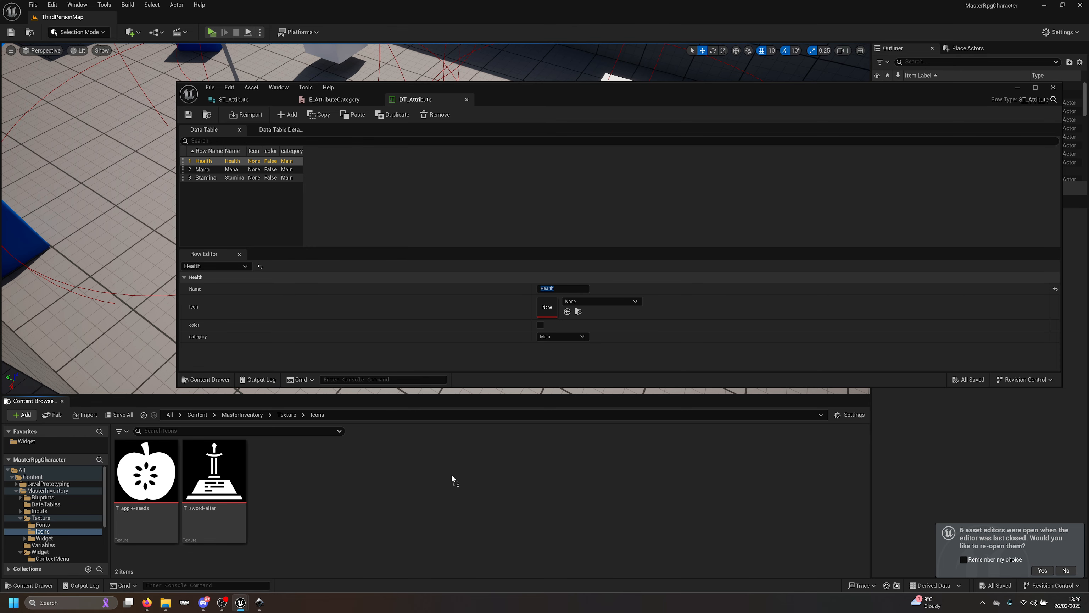
left_click(264, 563)
left_click(216, 494)
left_click(77, 470)
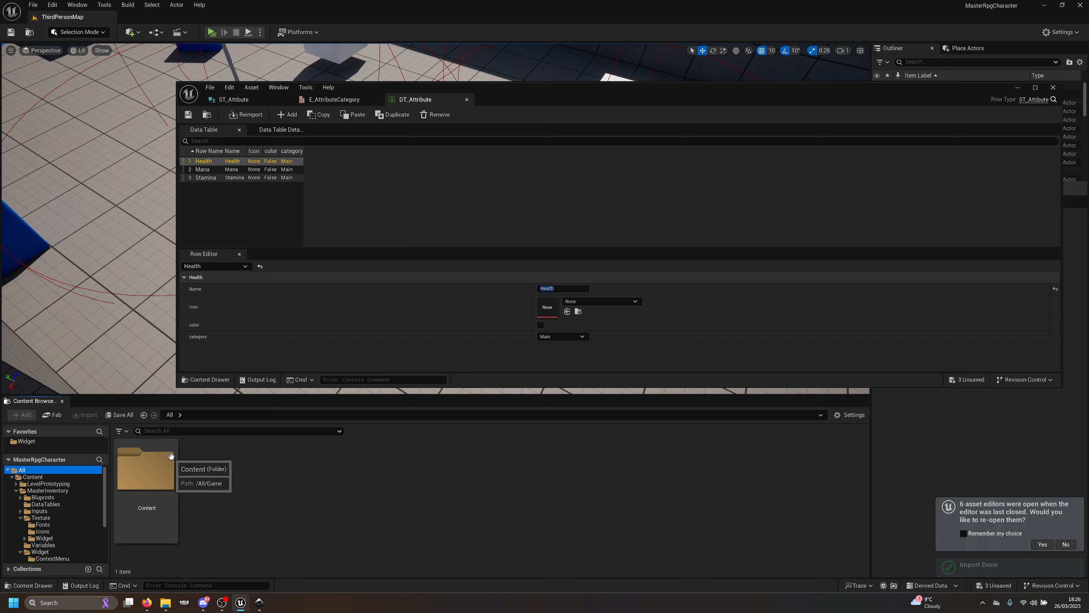
Step: In the MasterInventory/Texture/Icons folder, rename the healing-shield texture as T_healing-shield
double_click(159, 470)
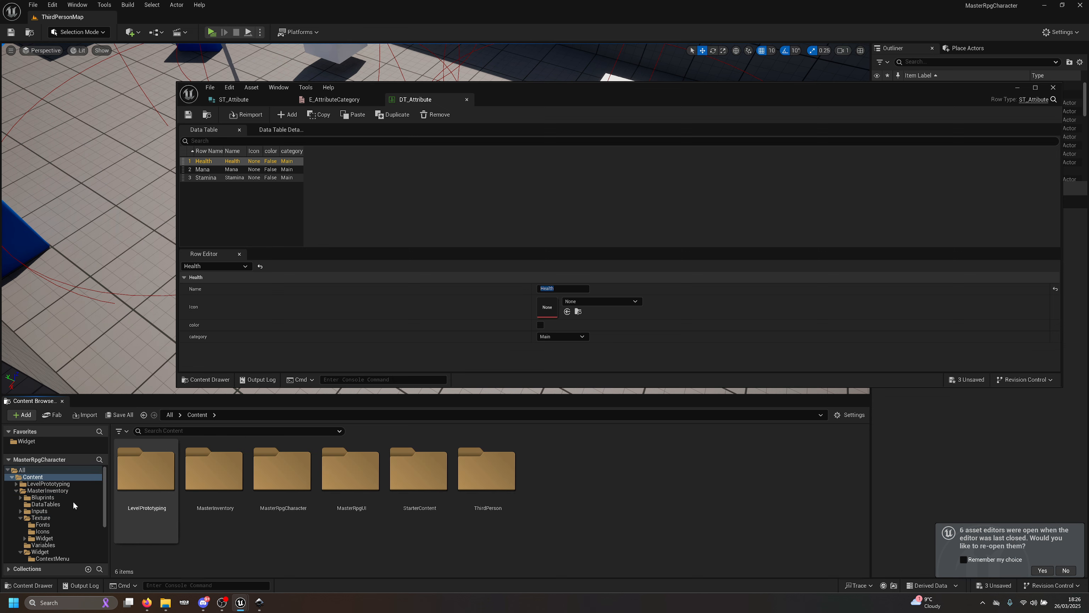
left_click(47, 519)
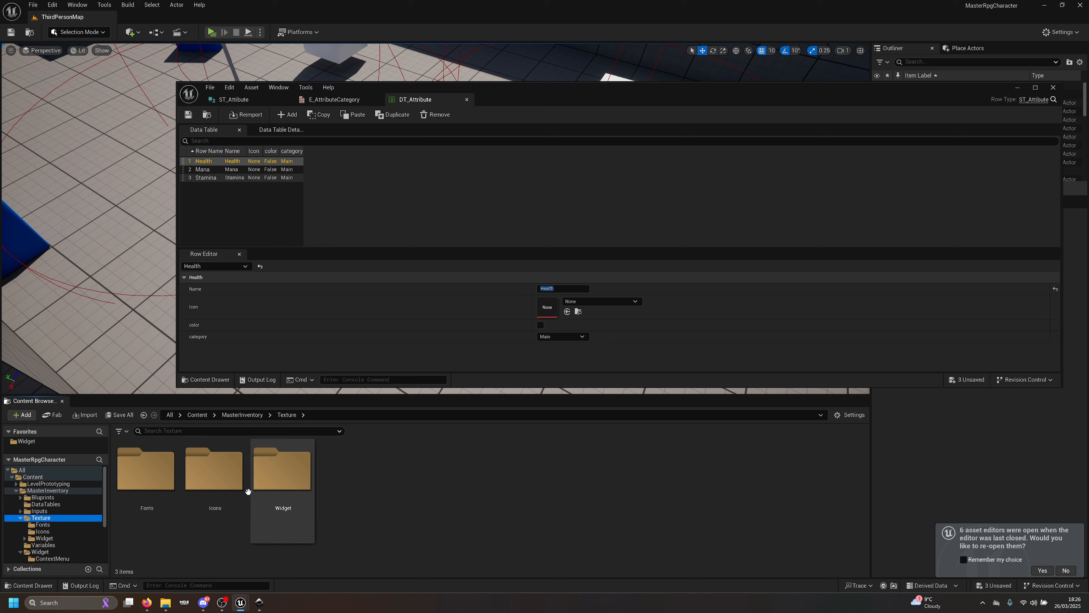
double_click(214, 469)
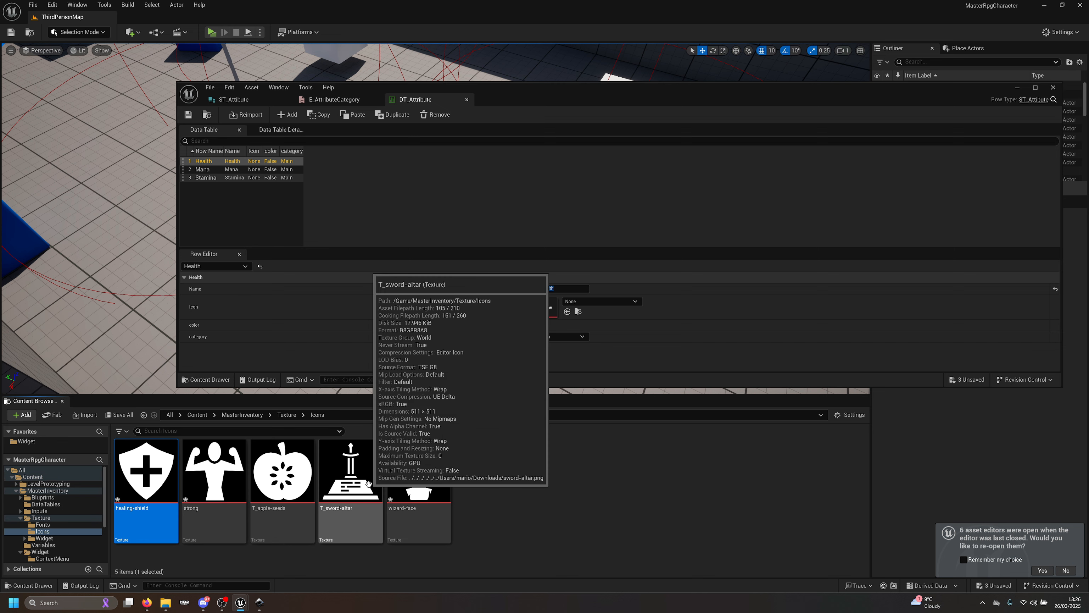
key("F2")
key("Home")
type("T_")
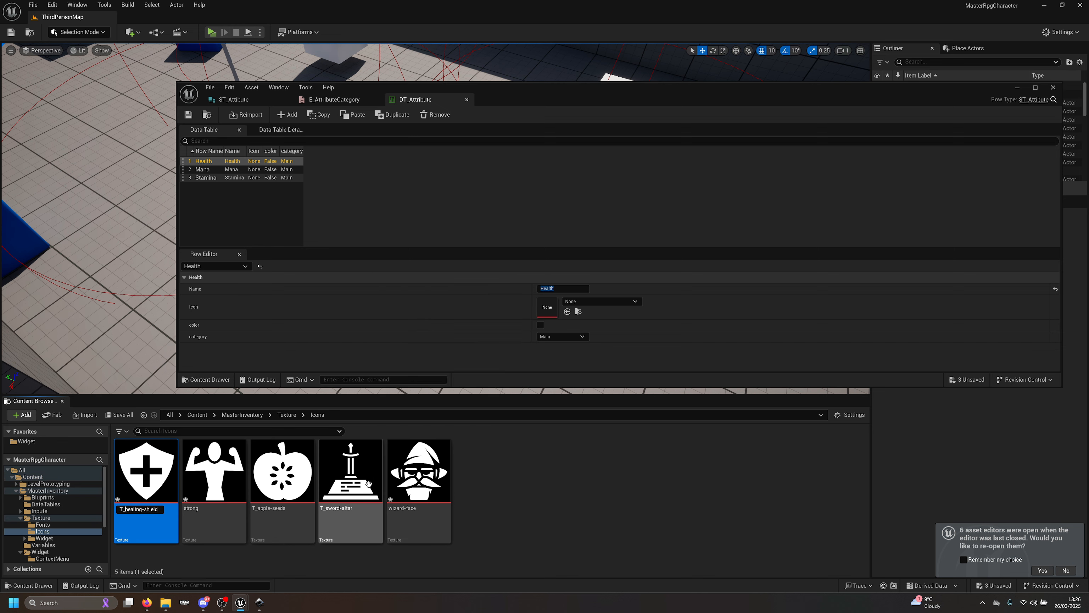
key("Return")
Step: Rename the strong and wizard-face textures as T_strong and T_wizard-face, and save all assets
key("Left")
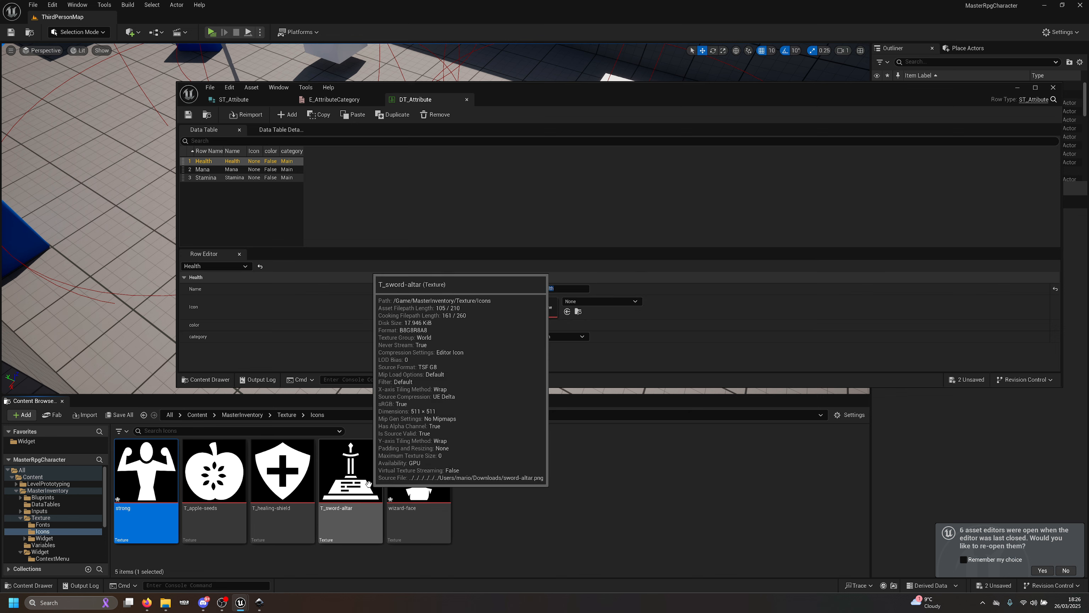
key("F2")
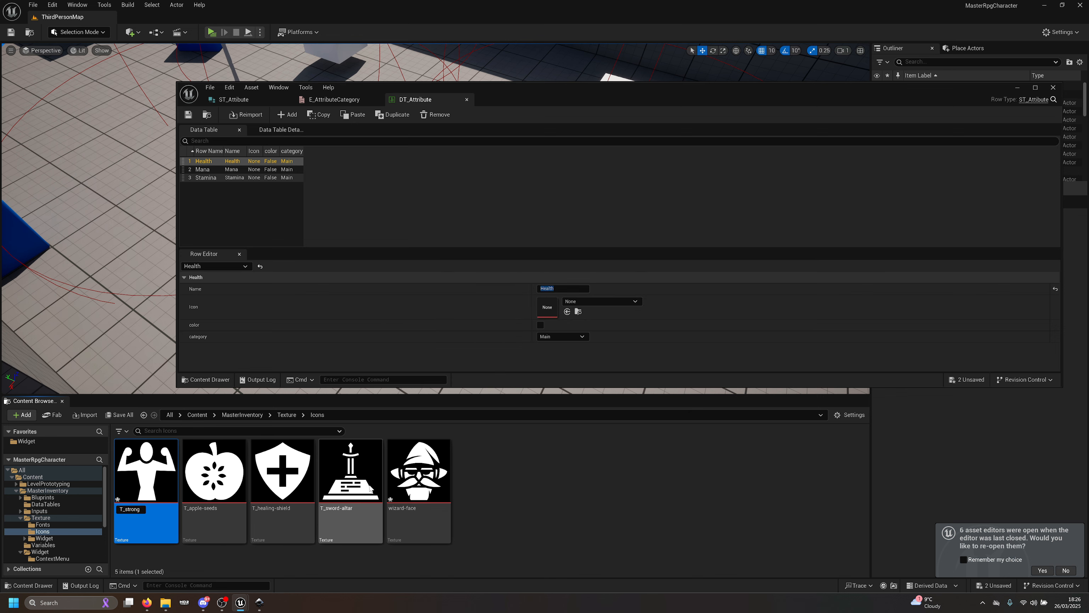
type("T_")
key("Return")
key("Left")
key("Right")
key("Right")
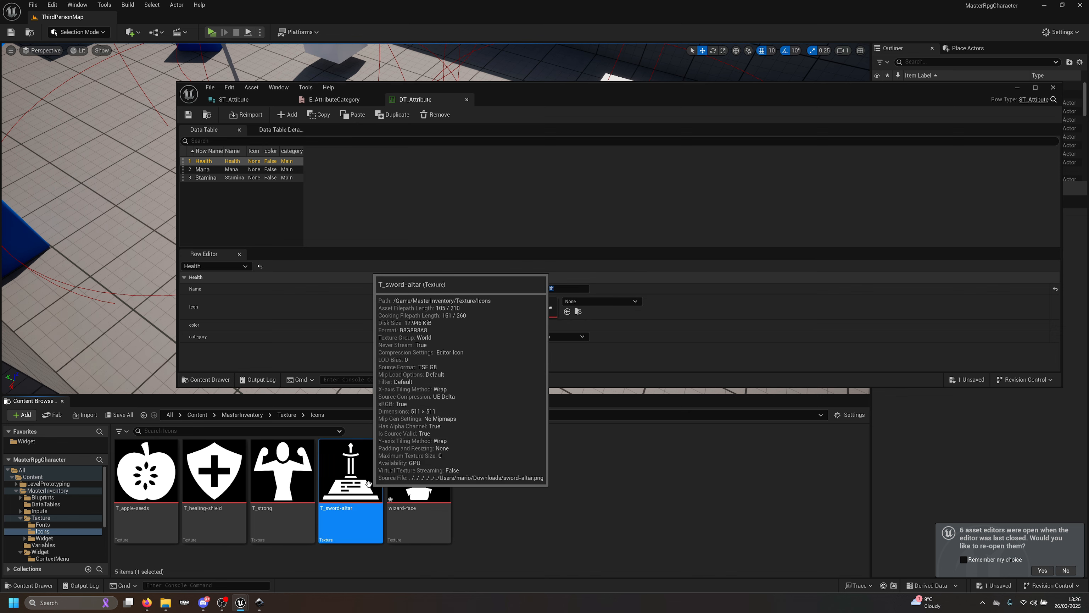
key("Right")
key("F2")
key("Home")
type("T_")
key("Return")
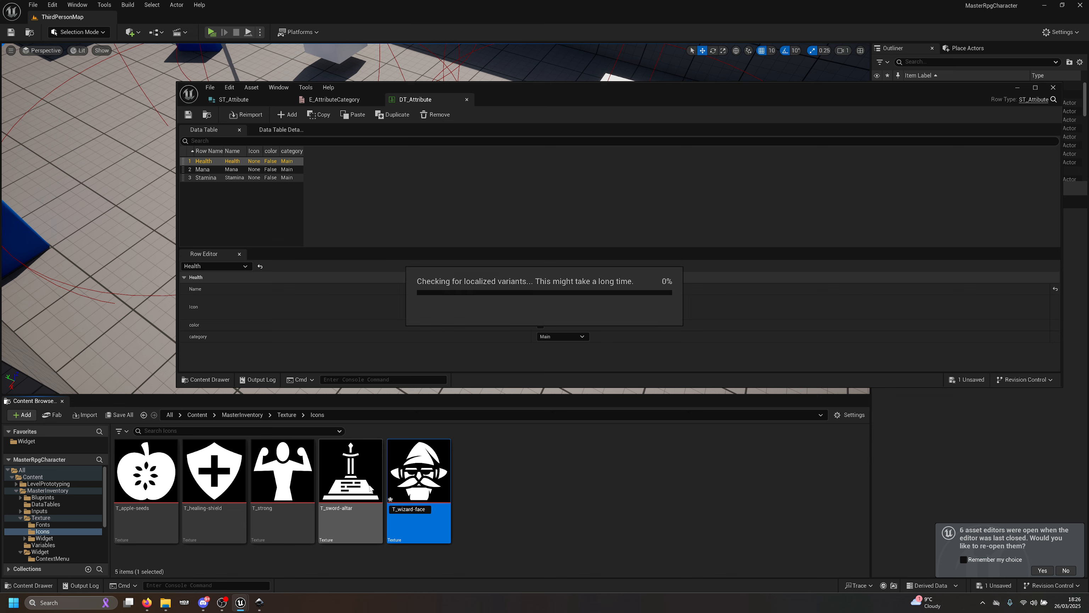
left_click(111, 415)
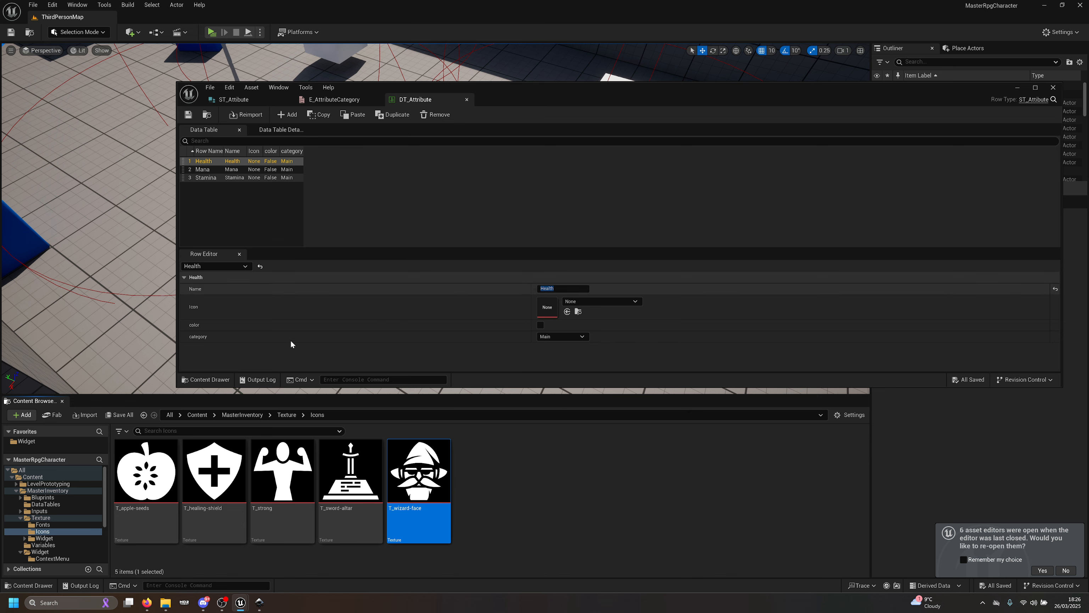
Step: In DT_Attribute, assign the icons T_healing-shield to Health, T_wizard-face to Mana and T_strong to Stamina, and save the table
left_click(298, 477)
left_click_drag(299, 477, 547, 307)
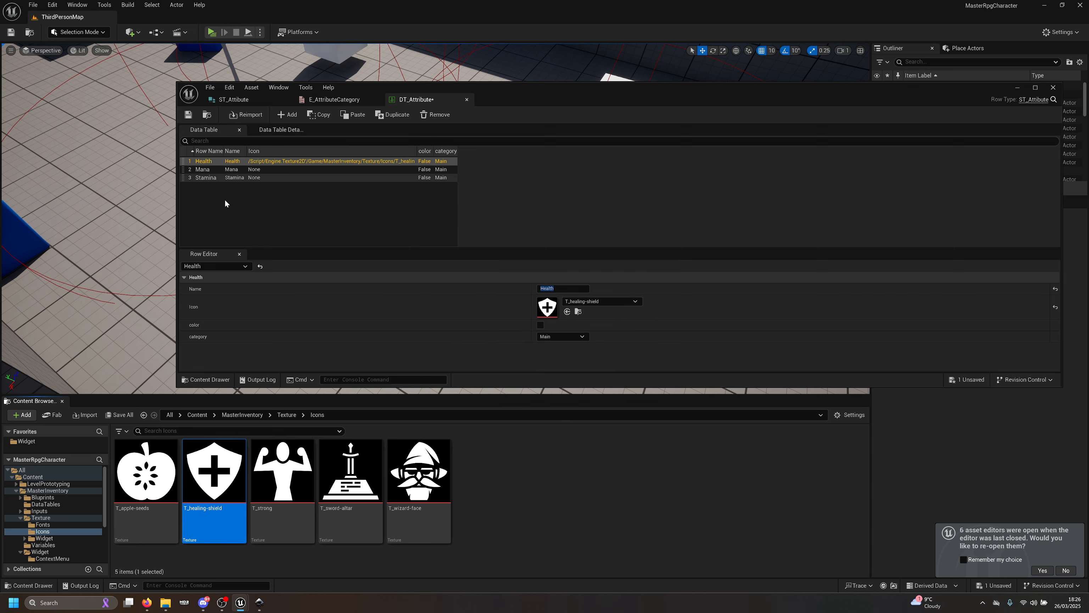
left_click(203, 172)
left_click_drag(419, 472, 548, 307)
left_click(248, 177)
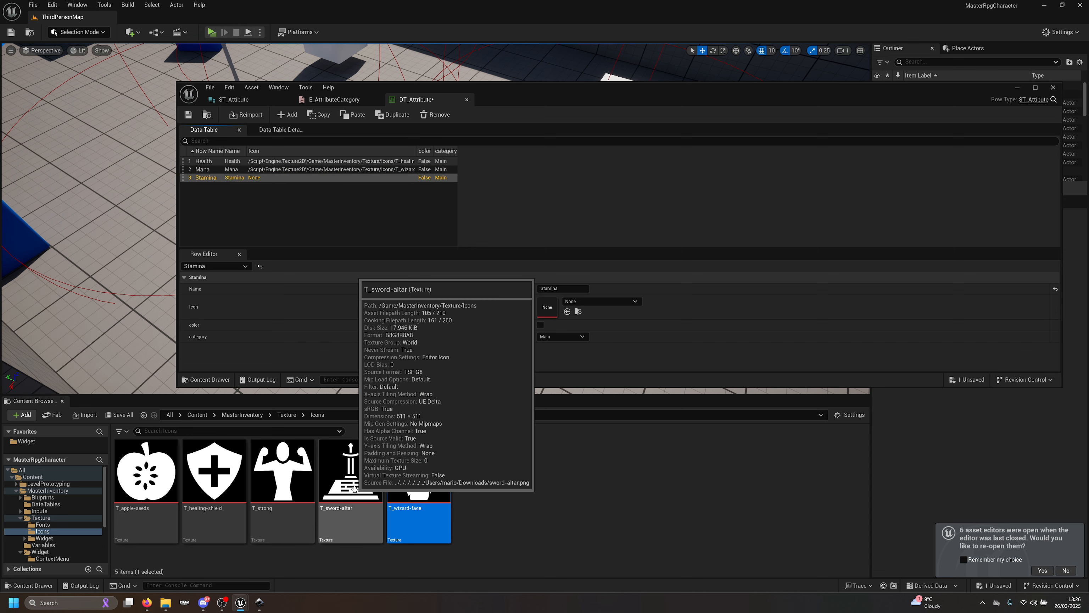
left_click_drag(282, 472, 547, 307)
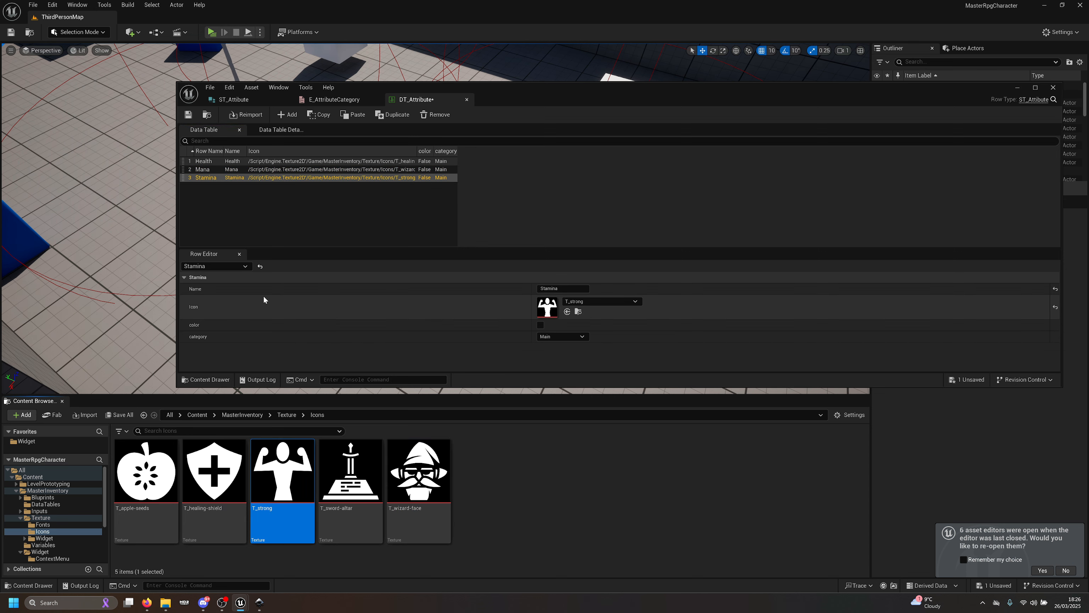
left_click(188, 115)
Step: Change the color variable in ST_Attibute to the Linear Color type, and save both the structure and DT_Attribute
left_click(233, 100)
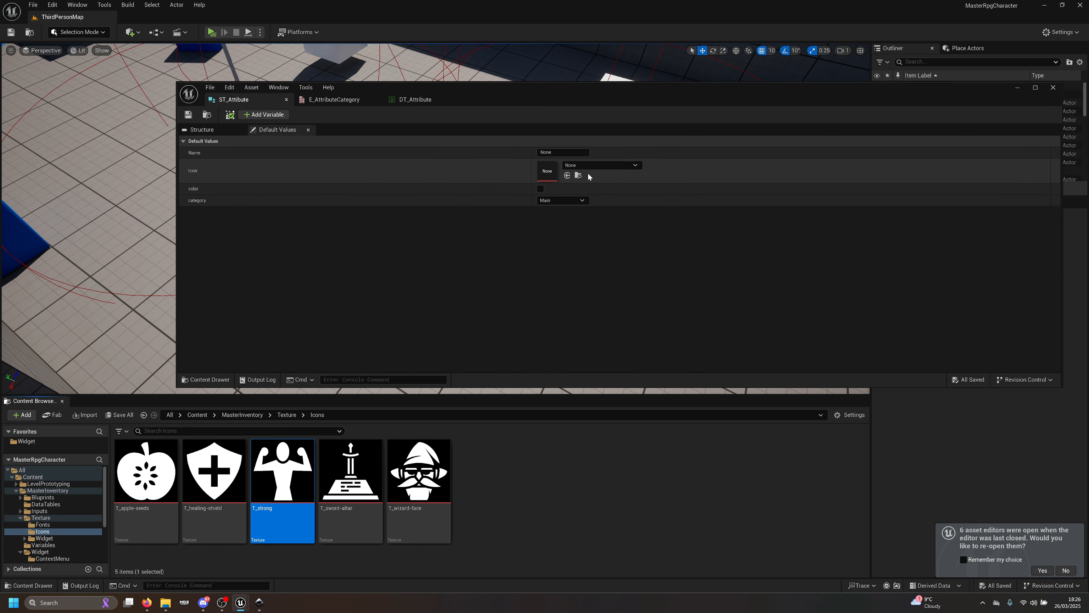
left_click(201, 130)
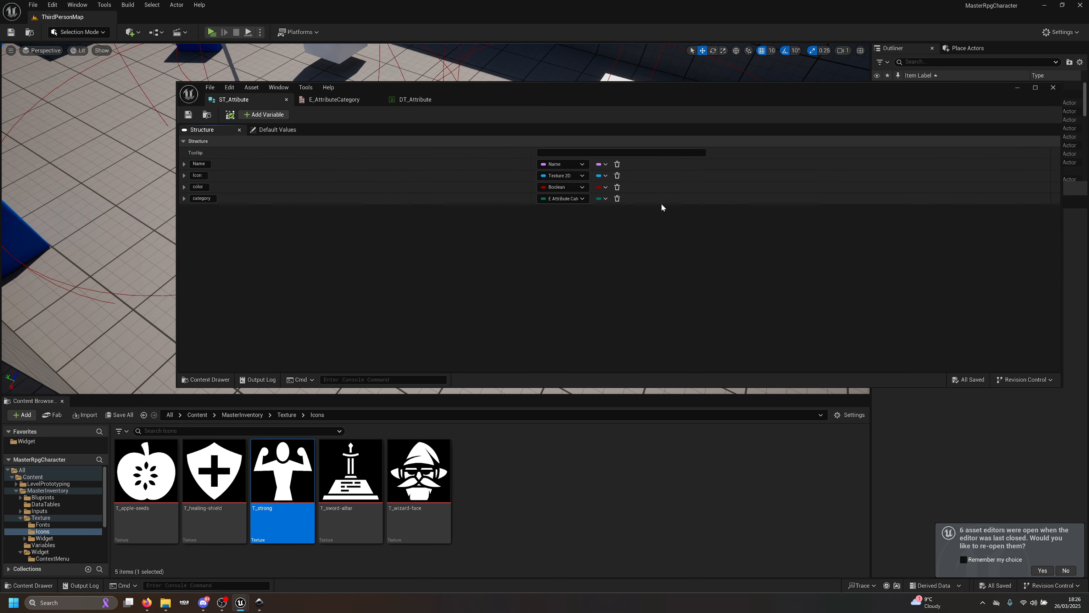
left_click(574, 187)
type("line")
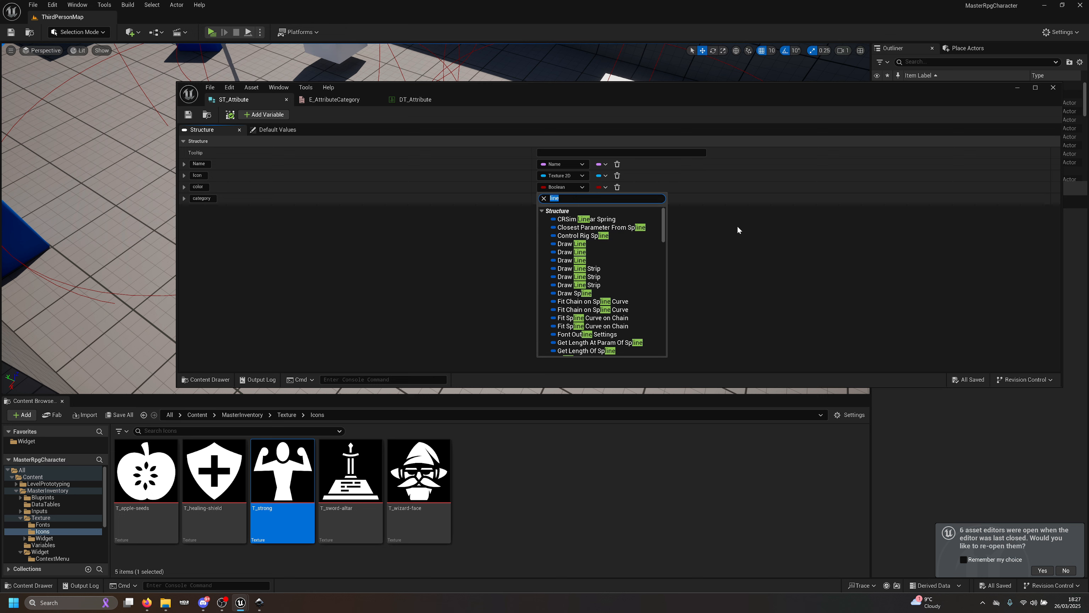
type("ar colo")
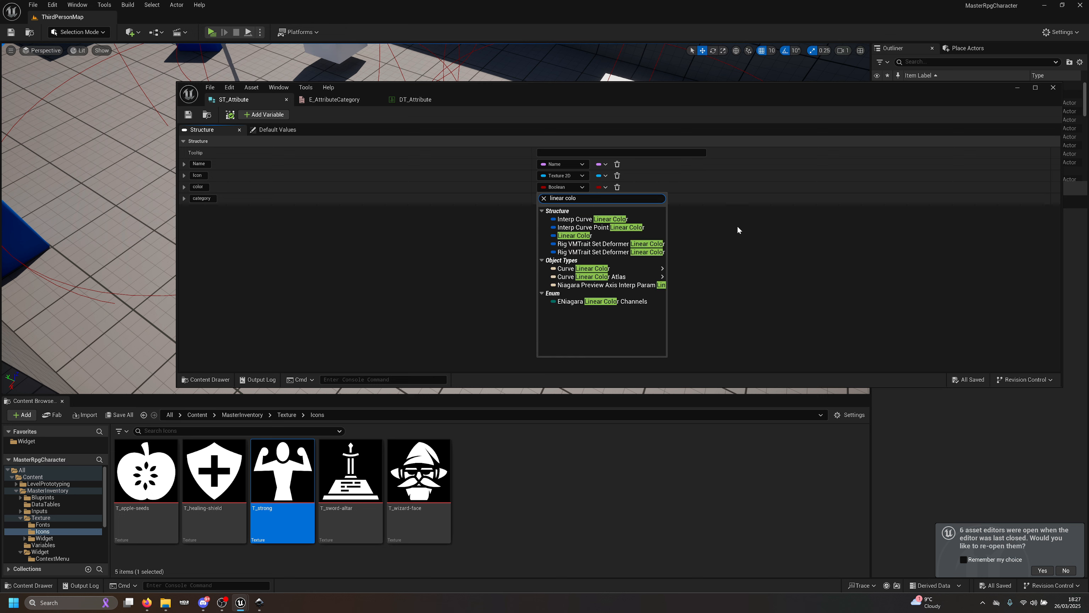
left_click(591, 236)
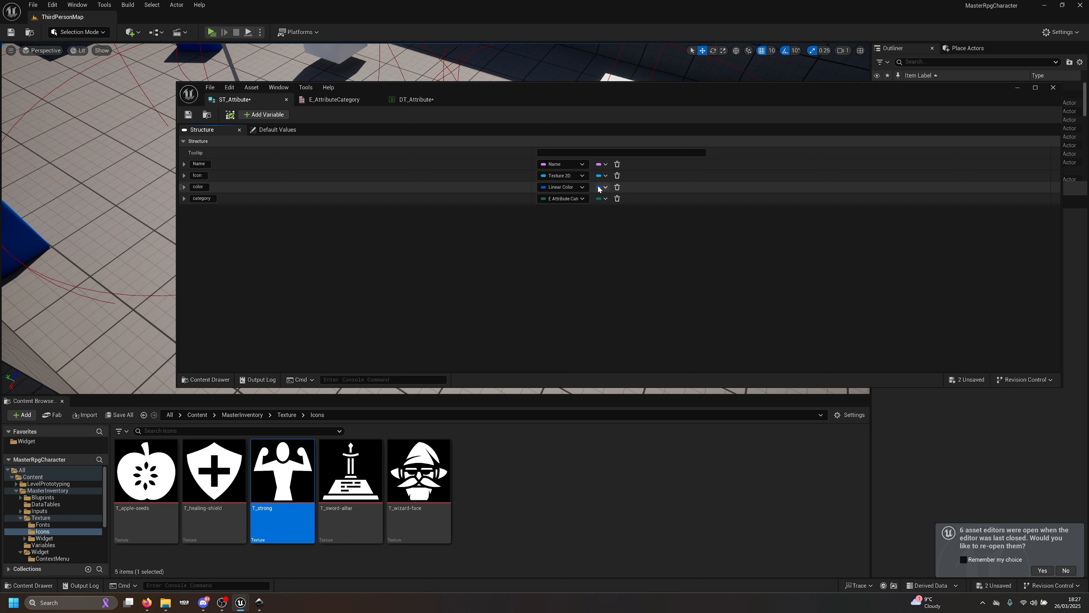
left_click(187, 114)
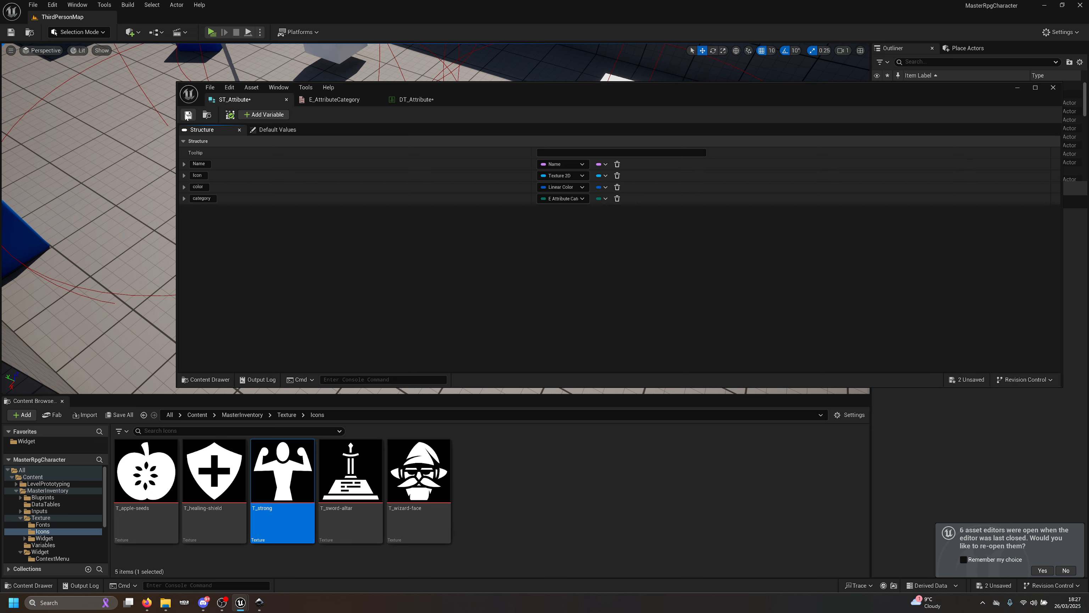
left_click(414, 99)
left_click(188, 114)
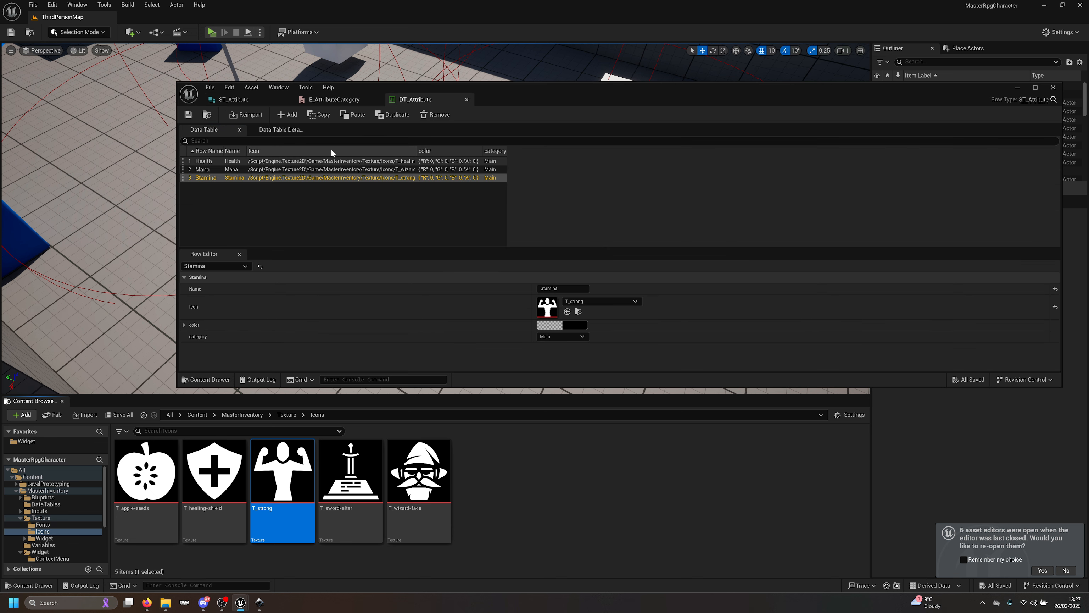
Step: Set the color of the Health row in DT_Attribute to light green, Hex sRGB A1FF78FF
left_click(210, 162)
left_click(575, 325)
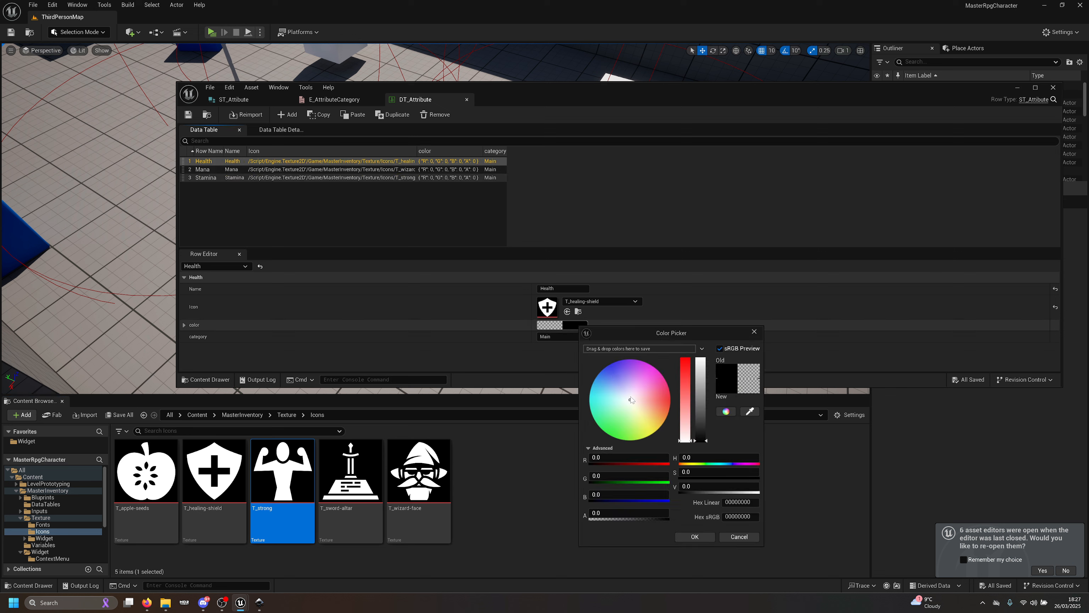
left_click_drag(618, 426, 621, 434)
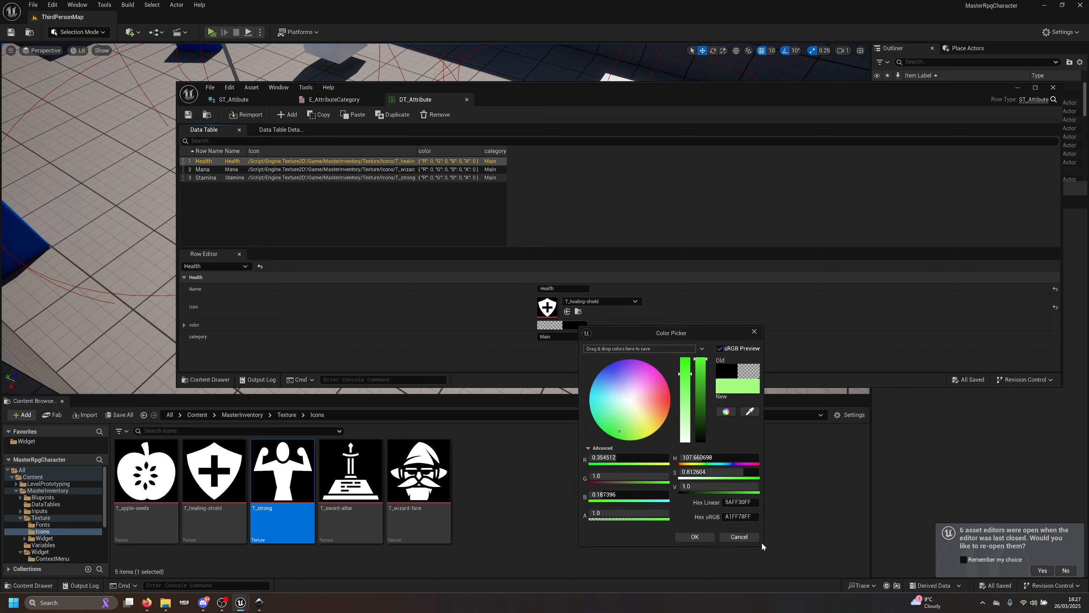
left_click(695, 536)
Step: Set the color of the Mana row to light blue
left_click(217, 173)
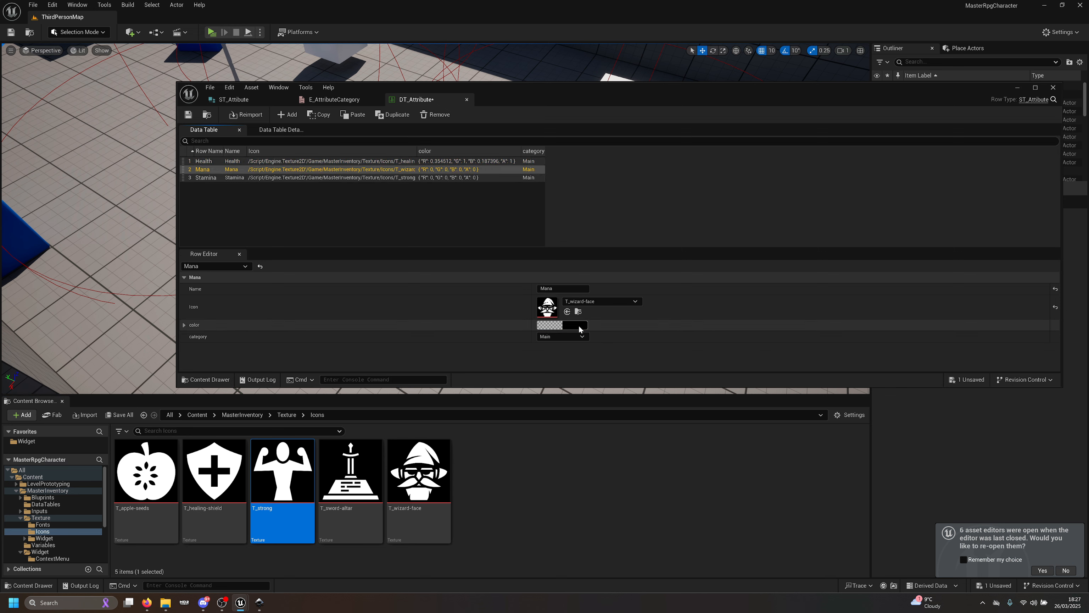
left_click(575, 325)
left_click(610, 385)
left_click(696, 537)
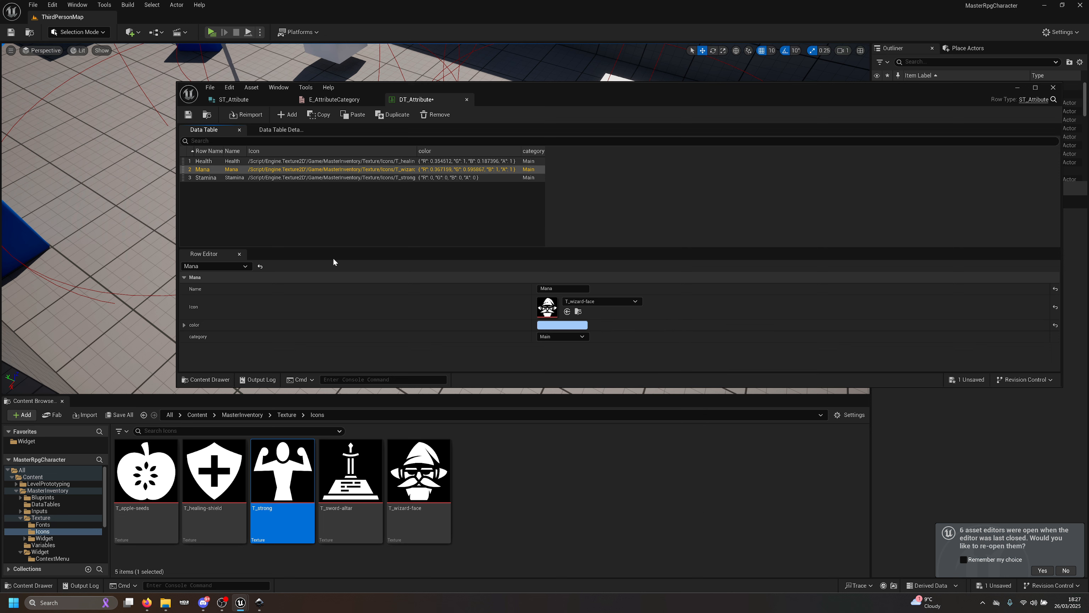
Step: Set the color of the Stamina row to yellow-green and save the data table
left_click(213, 178)
left_click(557, 325)
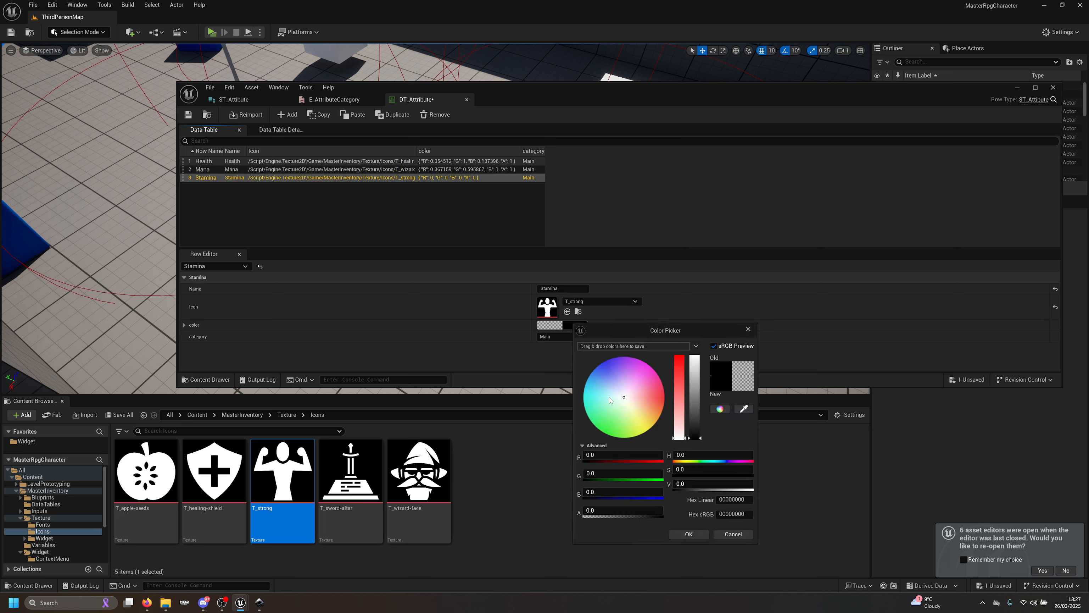
left_click(620, 433)
left_click(684, 535)
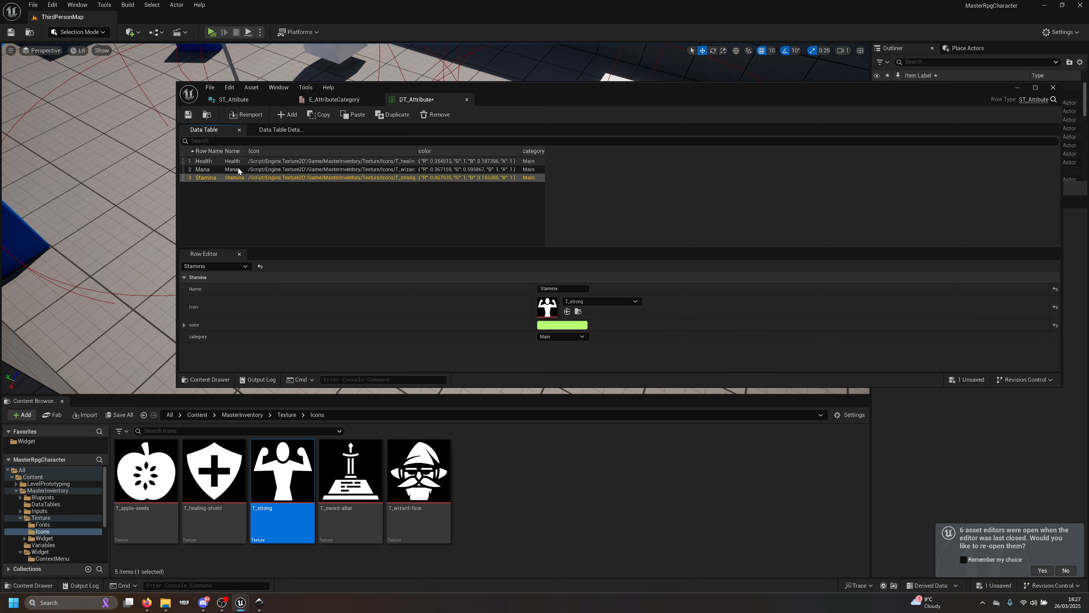
left_click(188, 115)
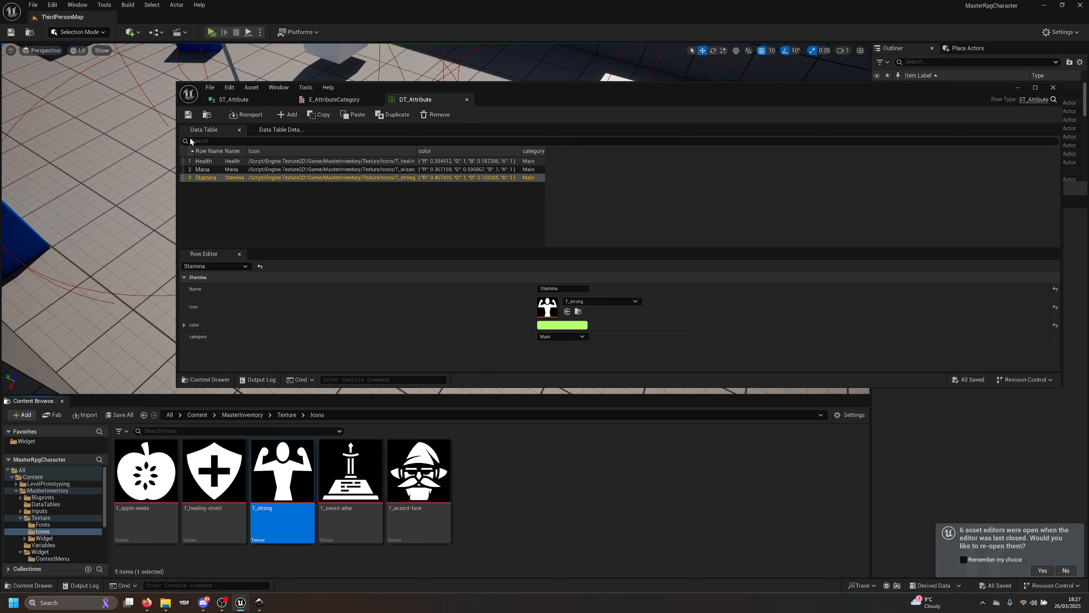
Step: Locate the ST_Attibute structure in the Variables folder and copy its asset name
left_click(247, 99)
left_click(207, 114)
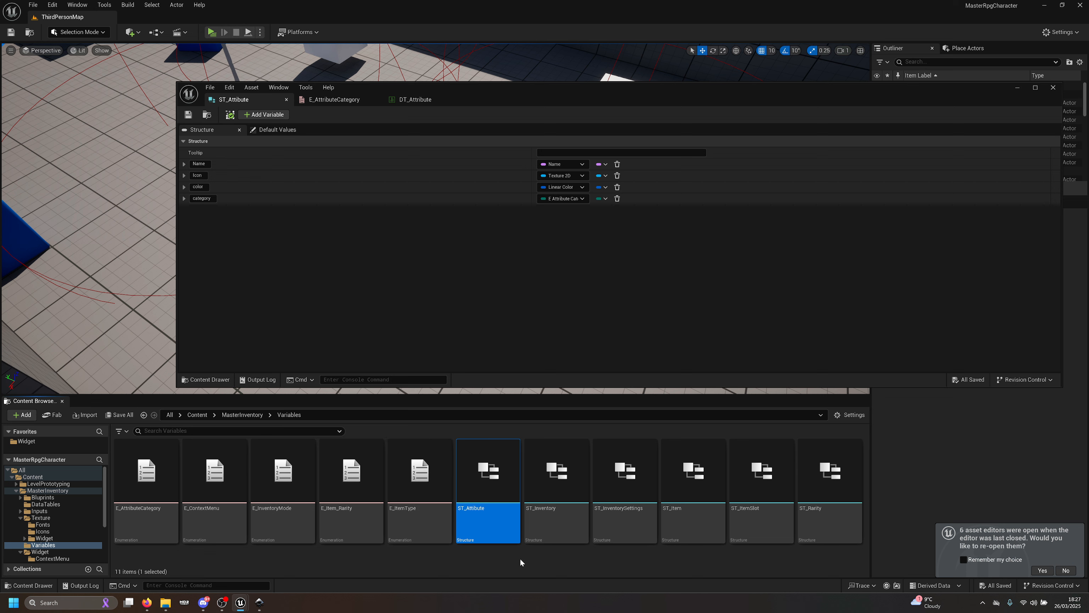
left_click(487, 523)
key("ctrl+c")
key("Escape")
Step: Open the ST_Item structure and place it first among the open asset editors
left_click(455, 562)
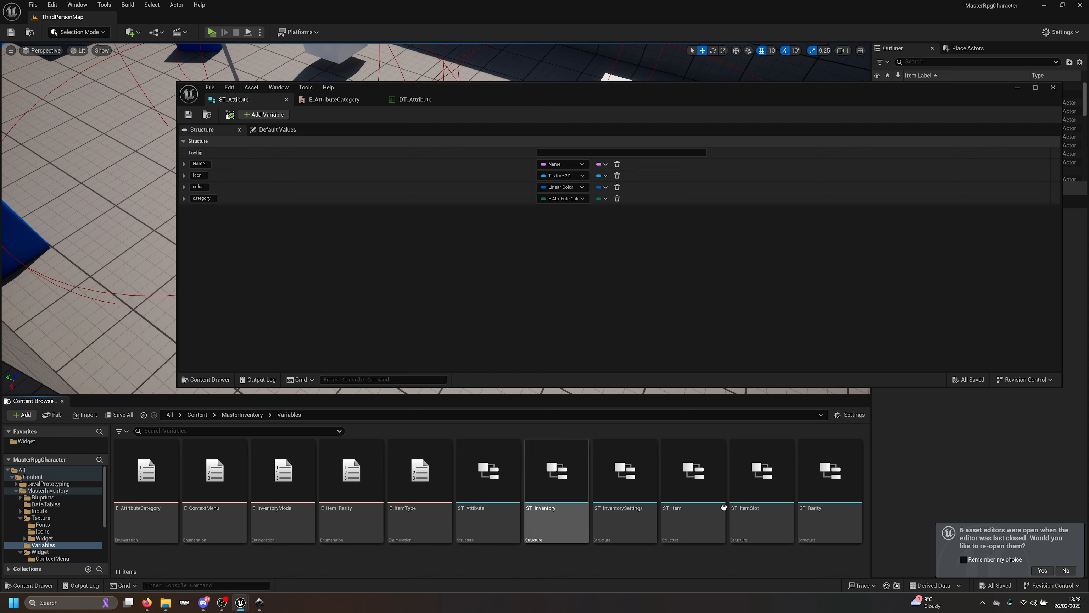
left_click(703, 489)
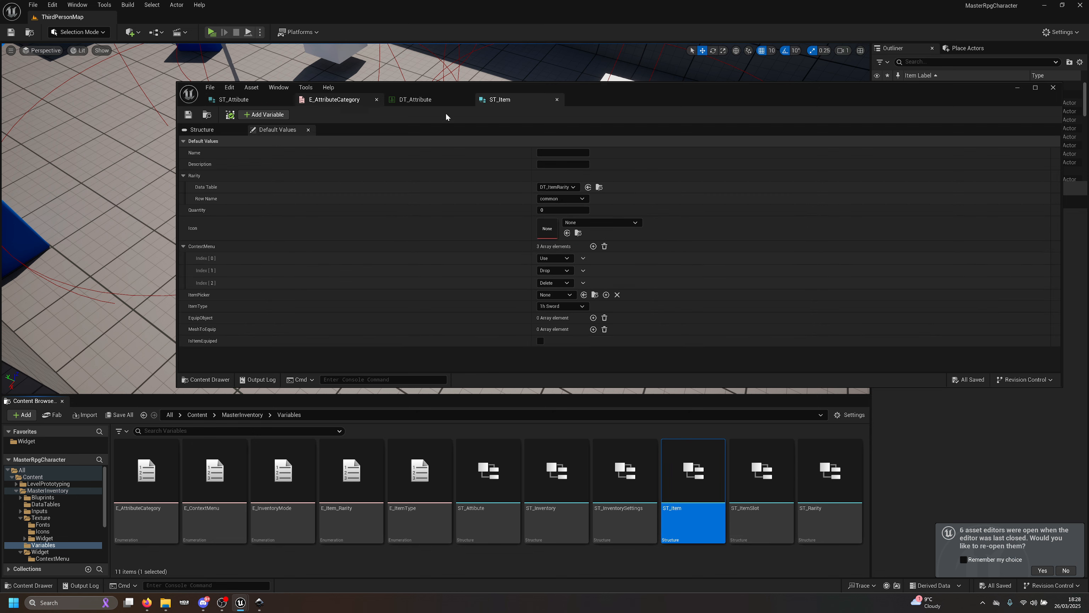
left_click_drag(513, 99, 248, 99)
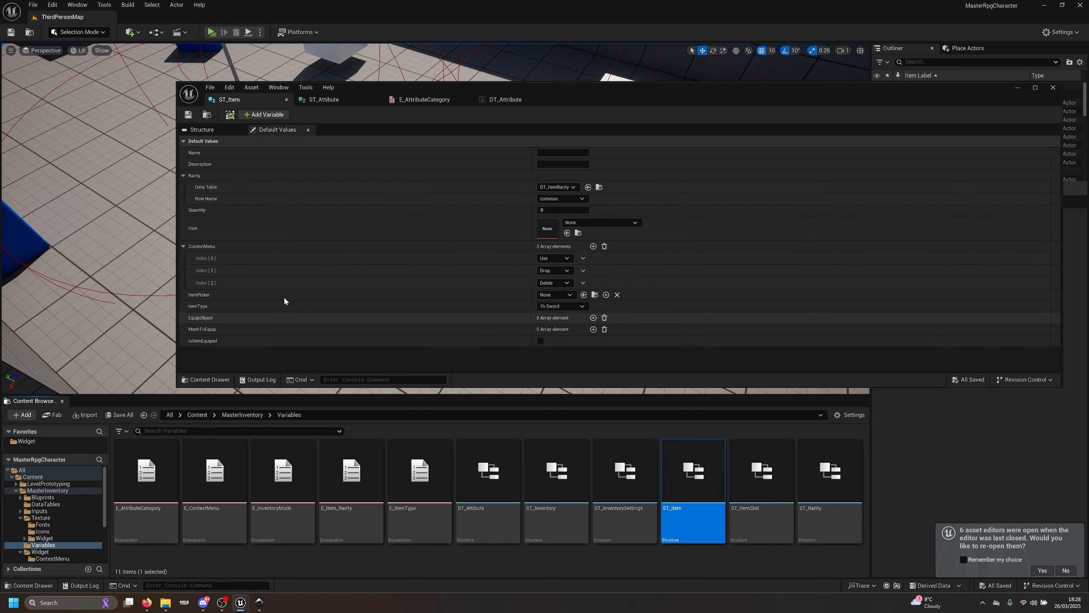
Step: Create a new Blueprint structure in the Variables folder and name it ST_ItemAttibute
left_click(367, 566)
right_click(366, 566)
mouse_move(452, 361)
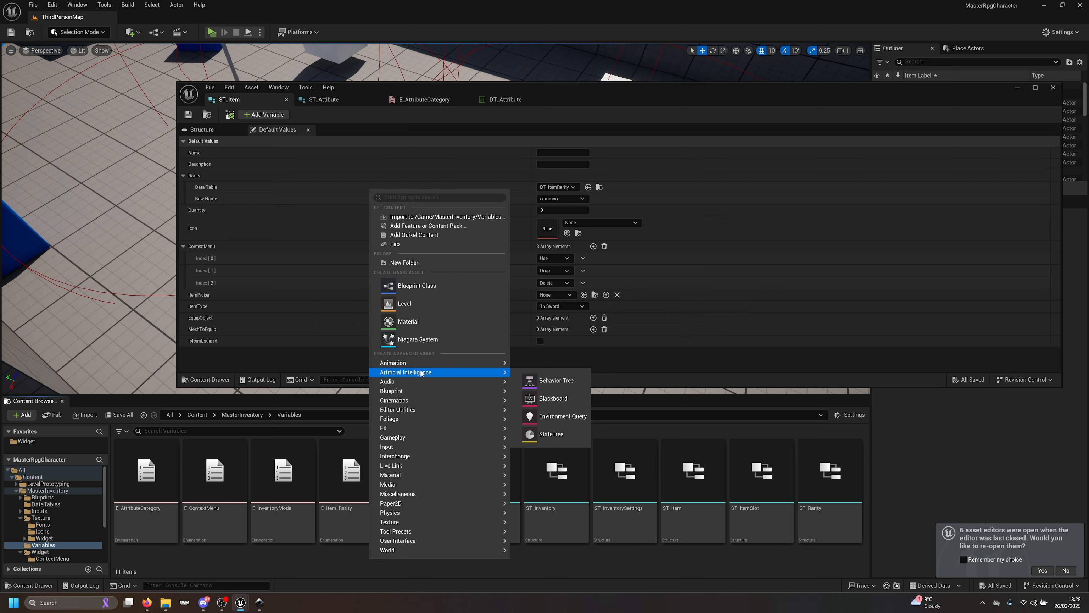
mouse_move(421, 393)
left_click(552, 488)
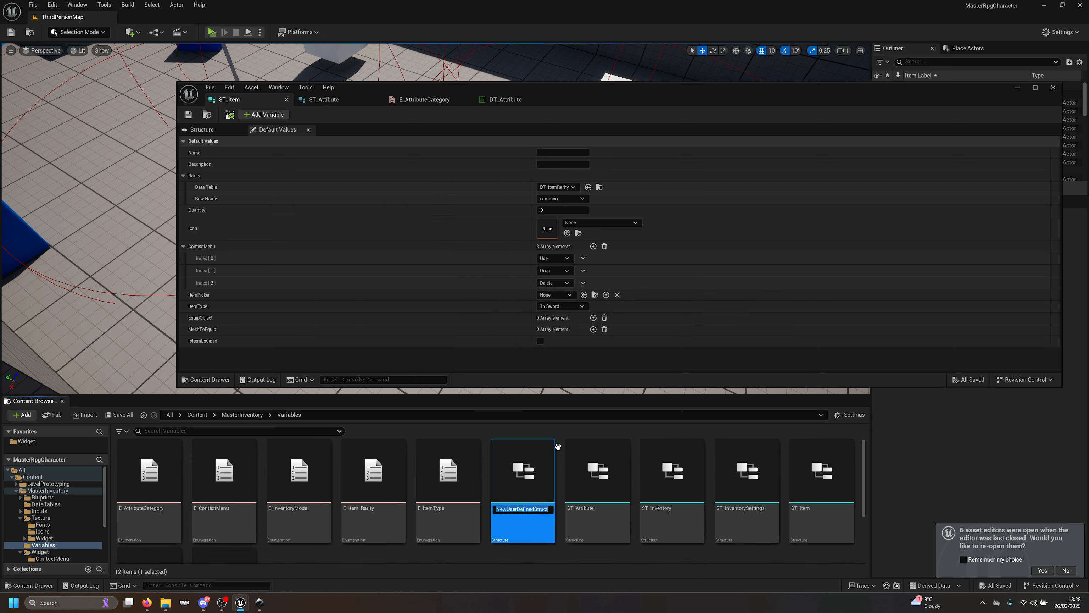
type("ST_Item")
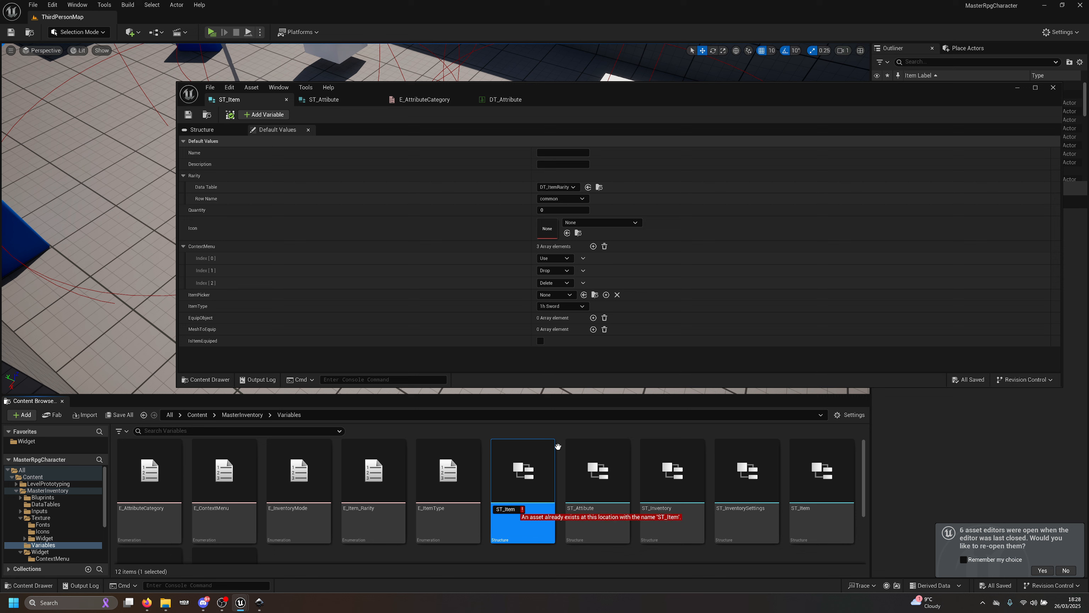
key("ctrl+v")
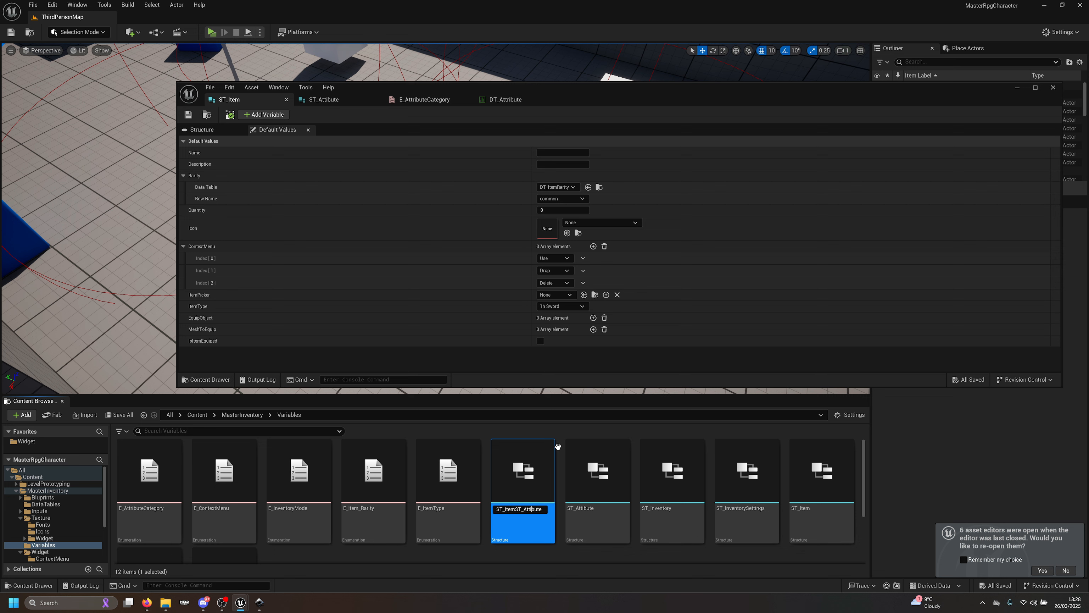
key("BackSpace")
key("BackSpace")
key("BackSpace")
key("Return")
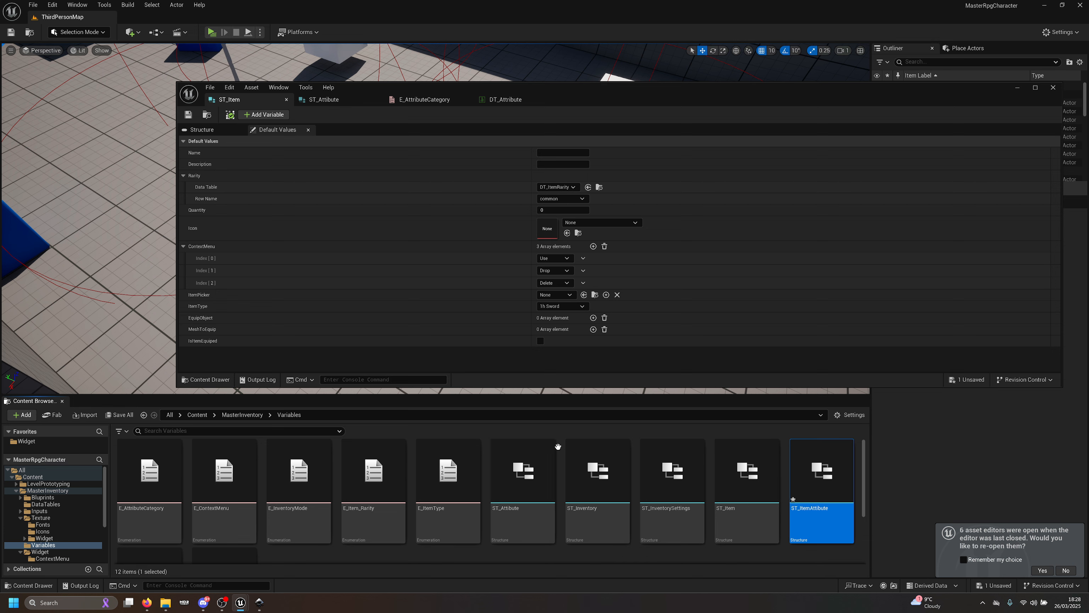
Step: Open the ST_ItemAttibute structure and rename its existing member variable to Attibute
double_click(802, 443)
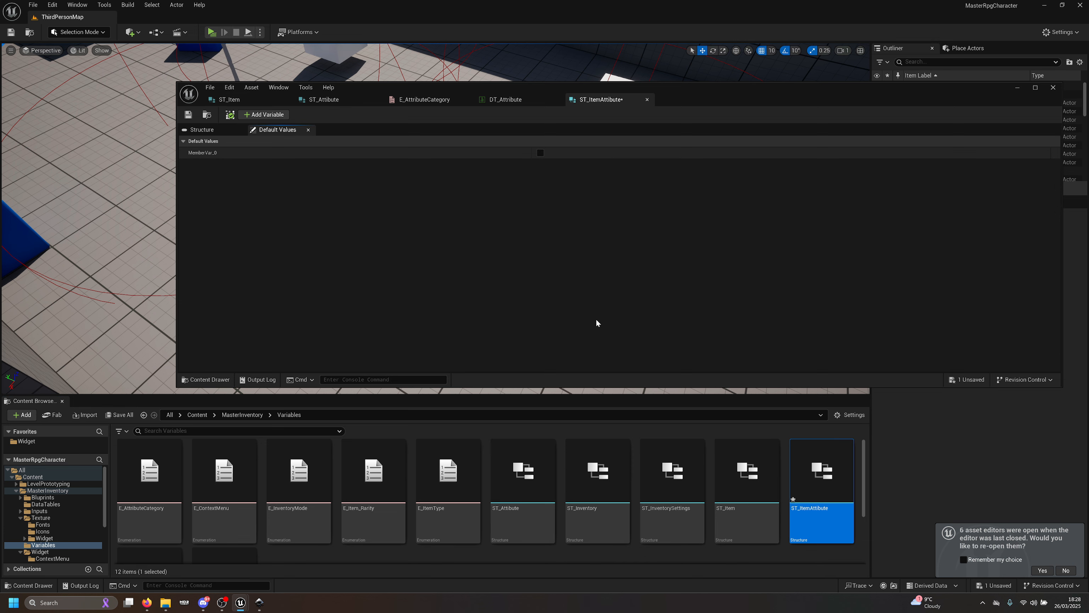
left_click(202, 130)
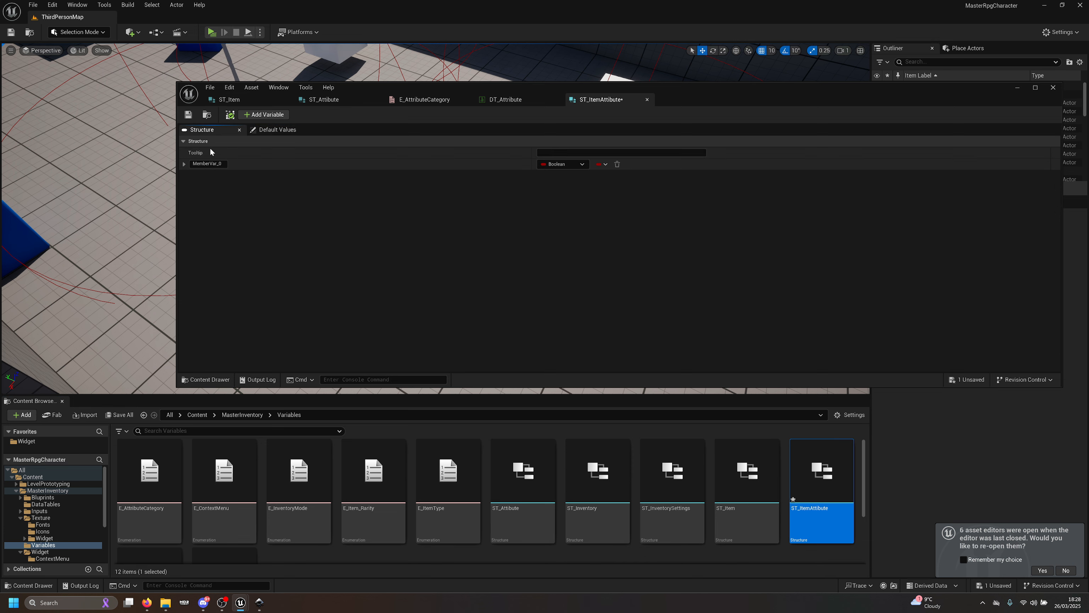
left_click(208, 164)
type("ST_Attibute")
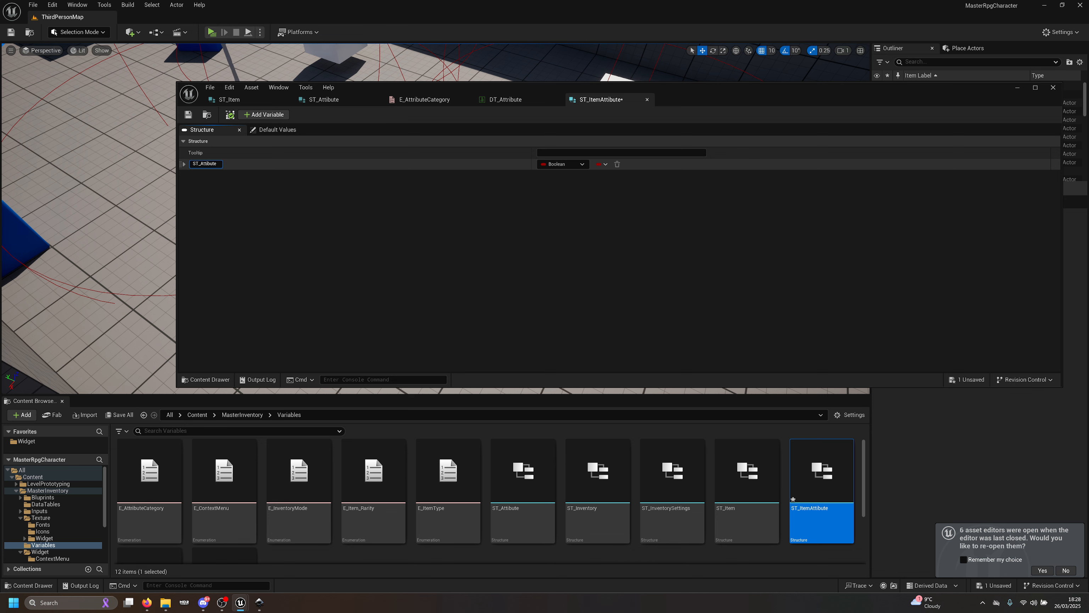
key("BackSpace")
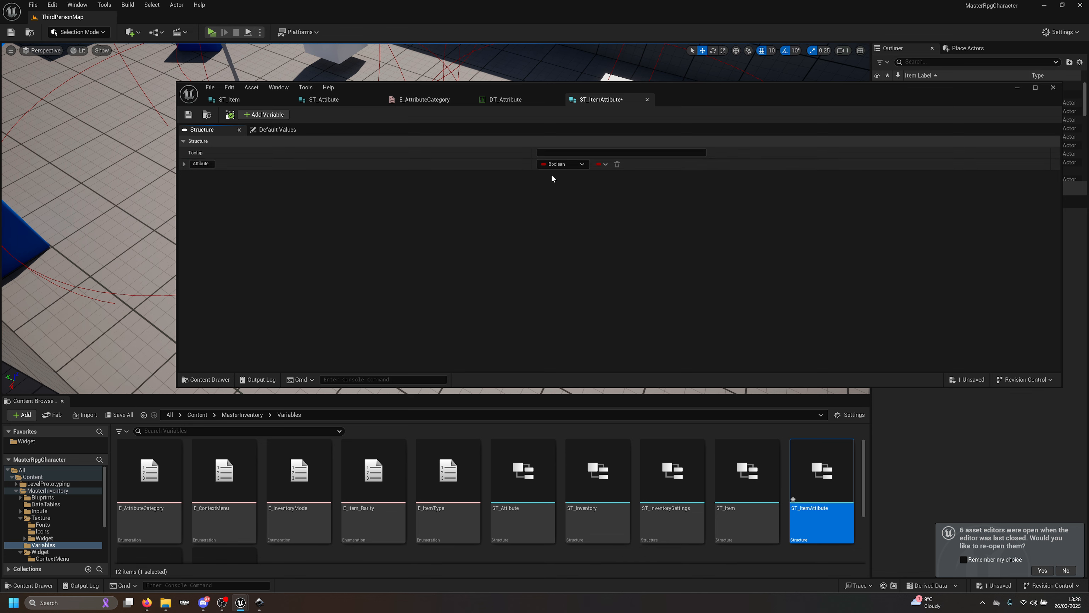
Step: Set the type of the Attibute variable to Data Table Row Handle
left_click(553, 163)
type("datat")
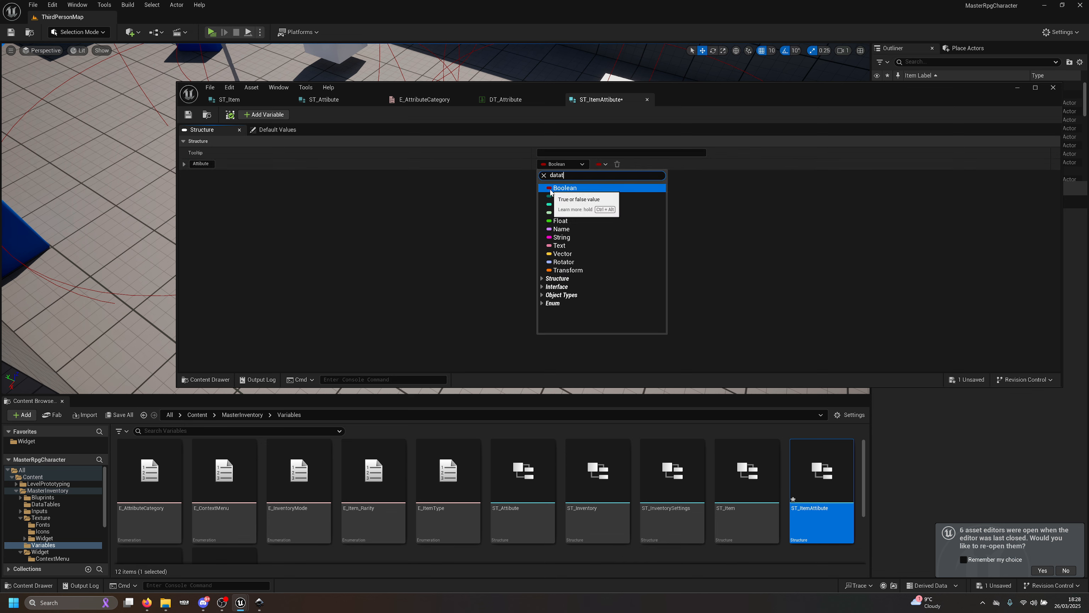
type("able ro")
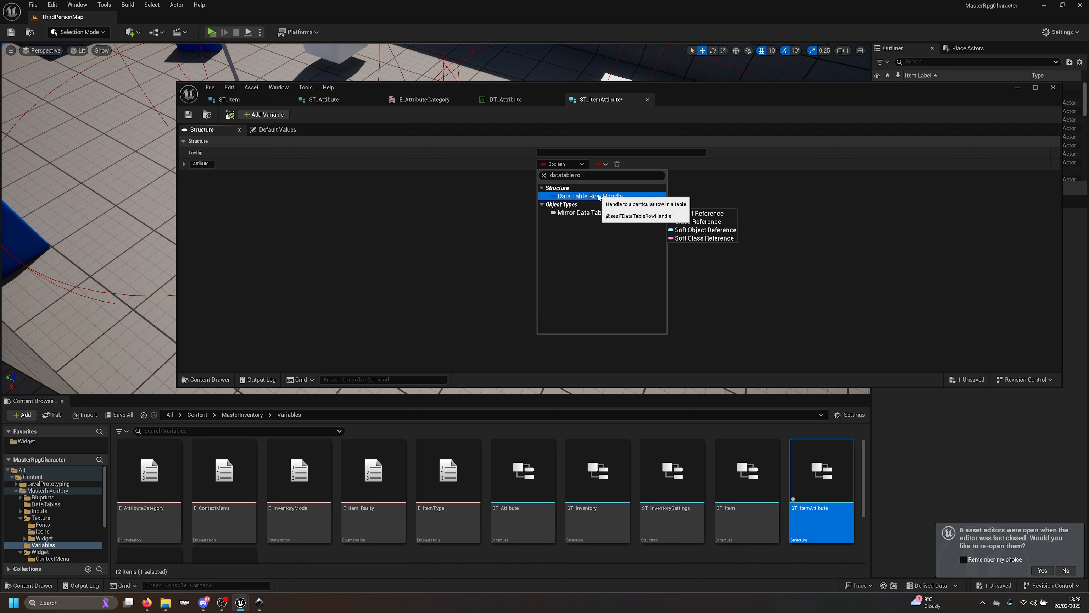
left_click(561, 197)
Step: Set the default value of Attibute to the Health row of the DT_Attribute data table and save the structure
left_click(285, 129)
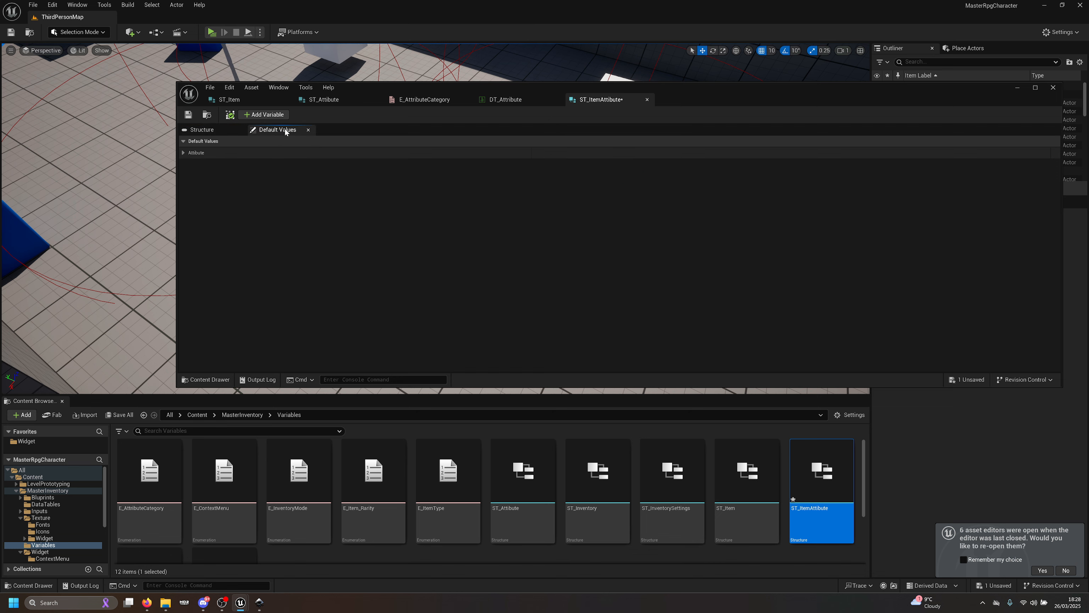
left_click(186, 154)
left_click(550, 165)
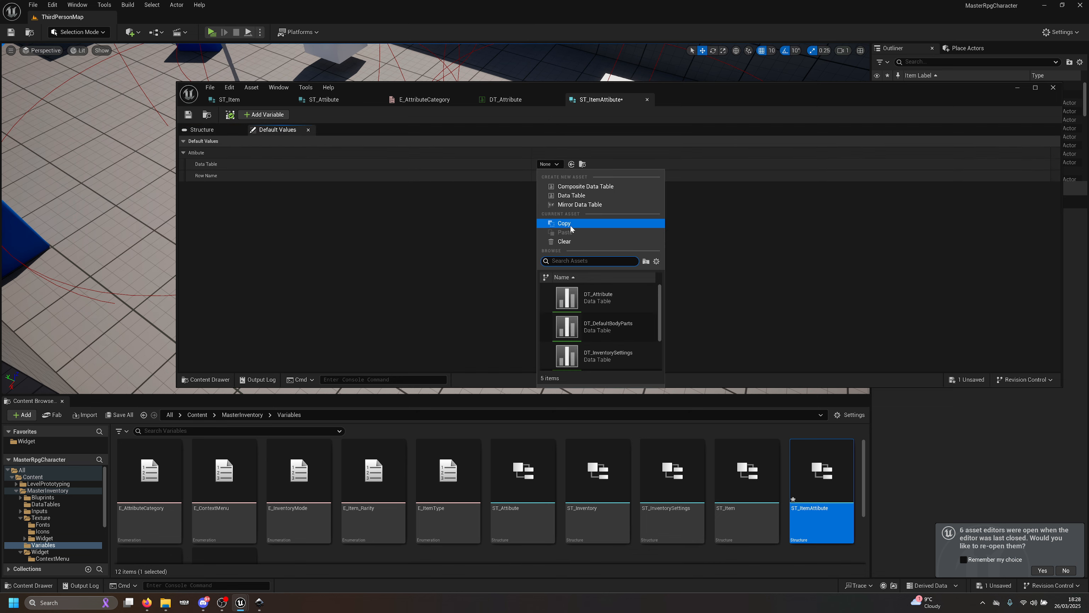
left_click(599, 297)
left_click(550, 176)
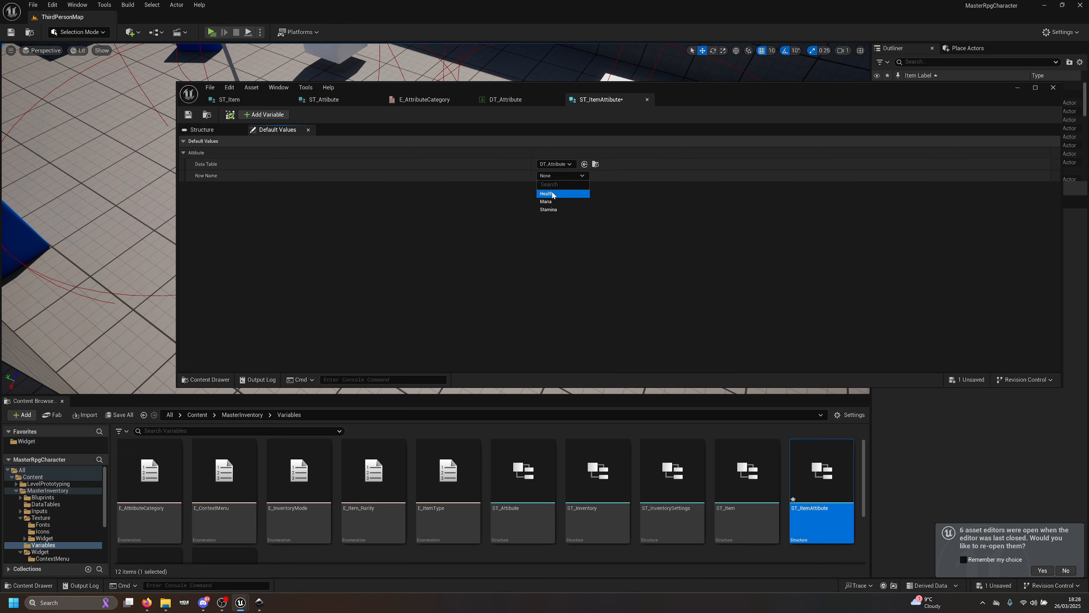
left_click(553, 195)
left_click(193, 116)
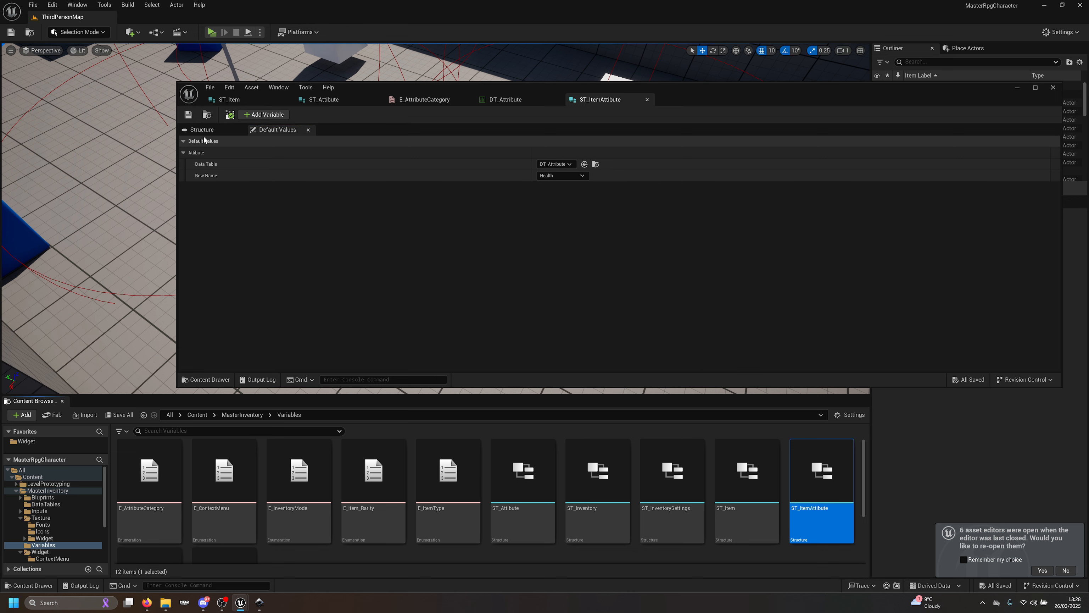
Step: Add a Float variable named Amount to the ST_ItemAttibute structure and save it
left_click(203, 131)
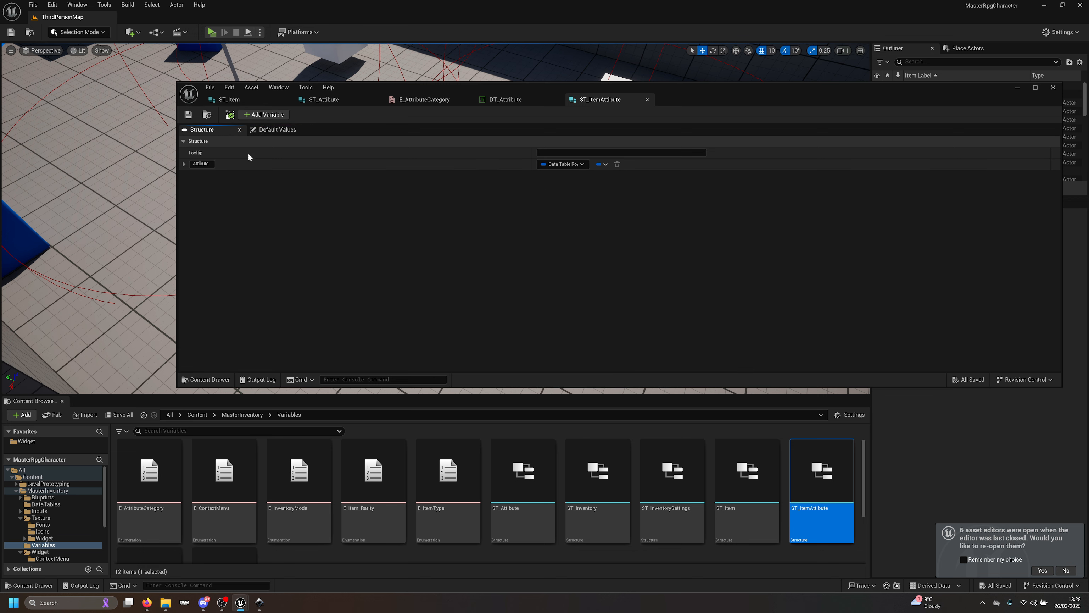
left_click(264, 115)
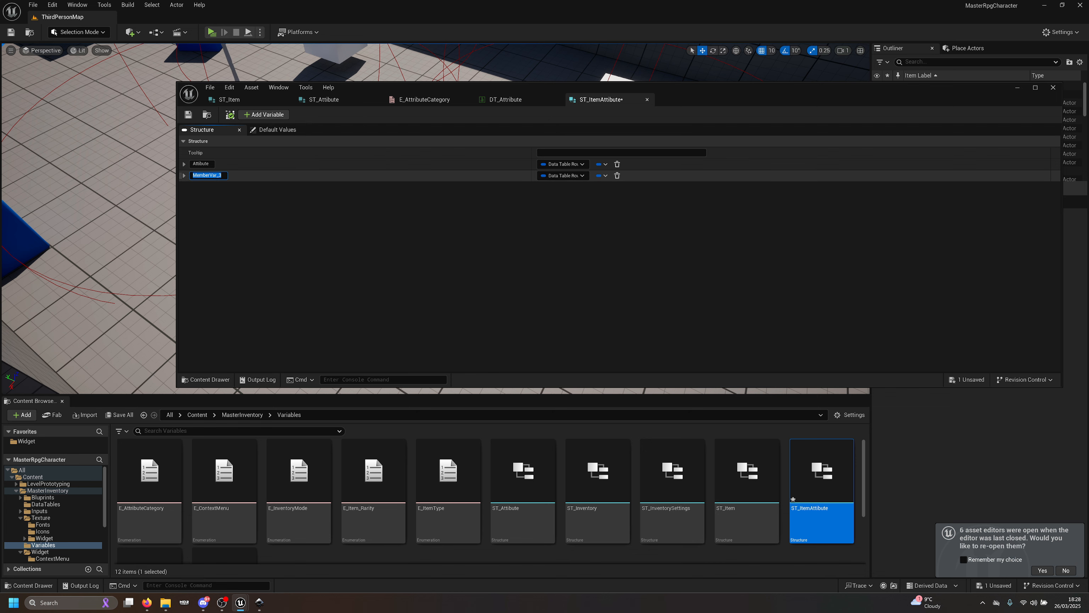
type("Amount")
left_click(553, 176)
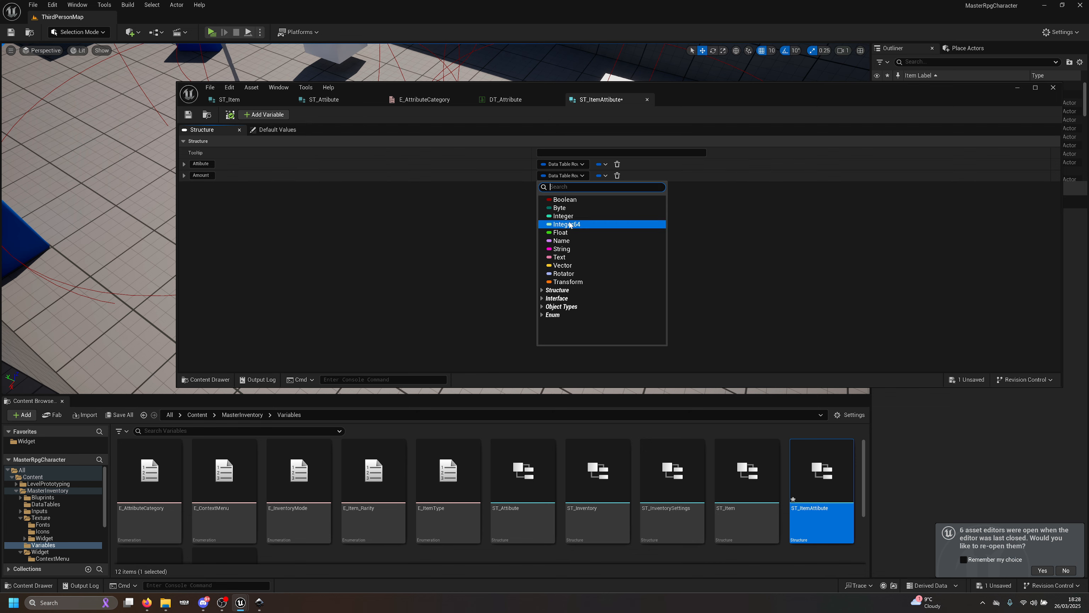
left_click(574, 235)
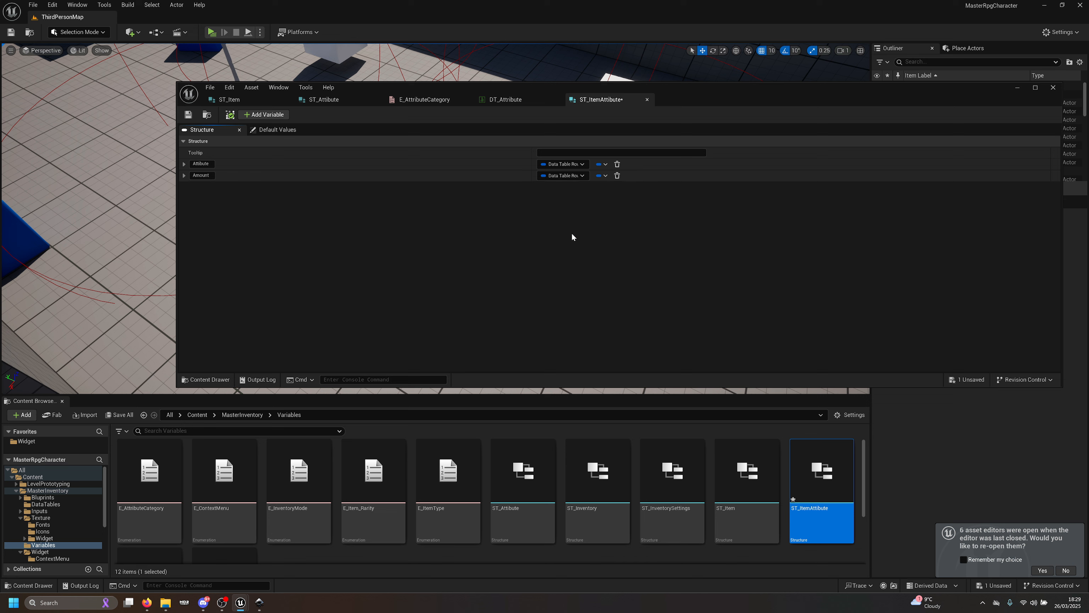
left_click(188, 116)
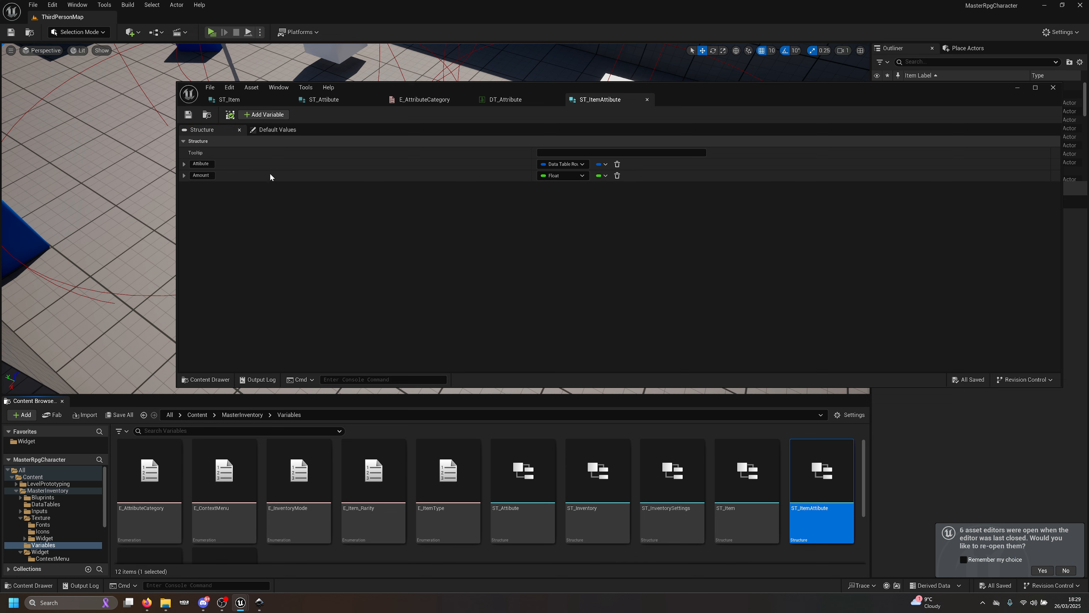
Step: Add a third variable named Action to the ST_ItemAttibute structure
scroll(542, 448, "down", 1)
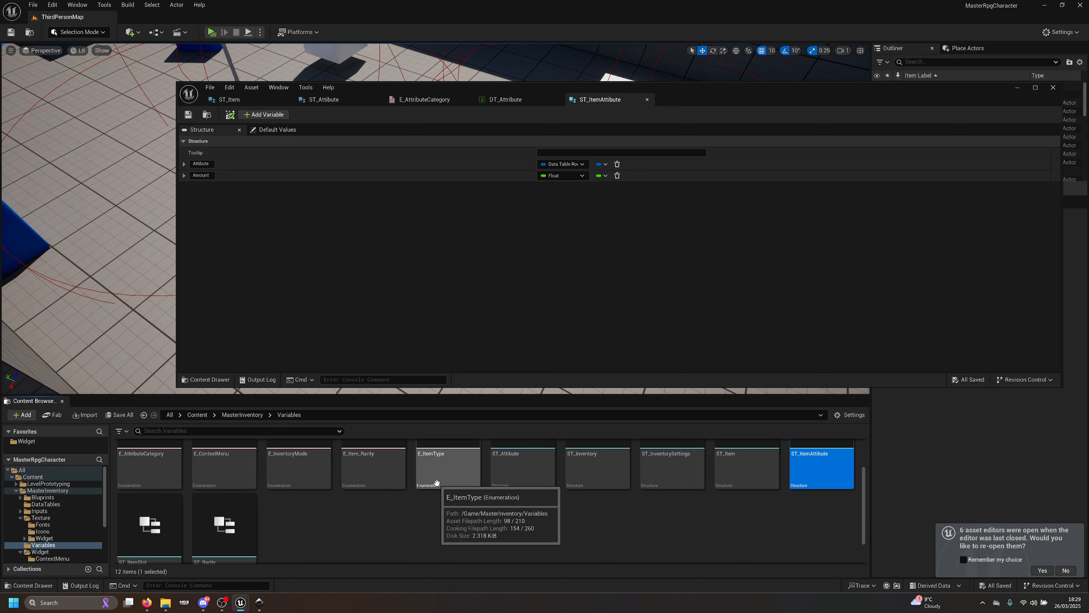
left_click(265, 115)
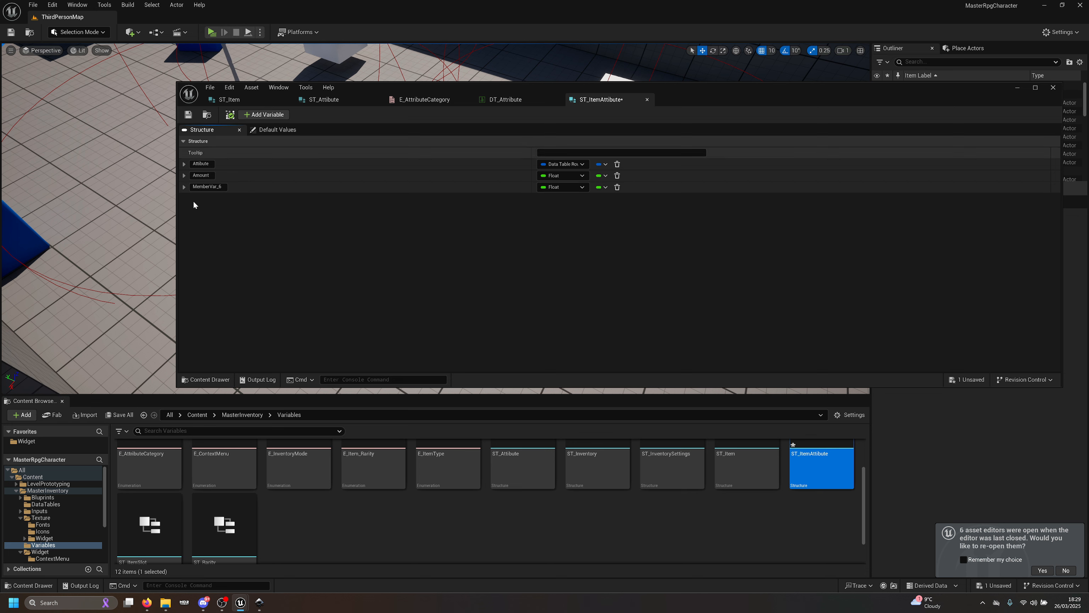
type("Action")
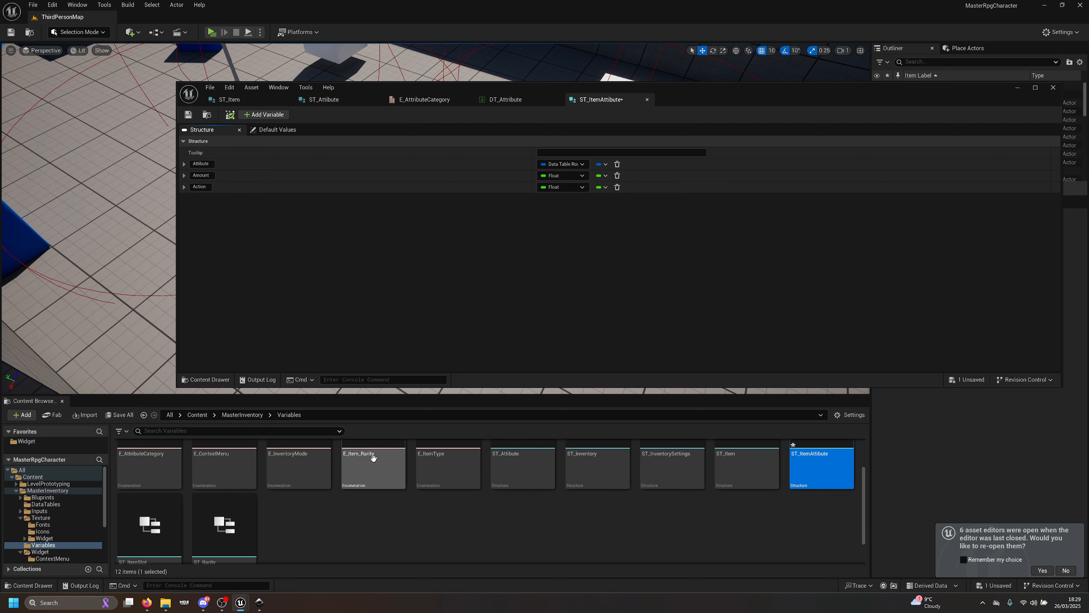
Step: Create a Blueprint enumeration named E_ItemAttributeAction in the Variables folder and open it
right_click(327, 545)
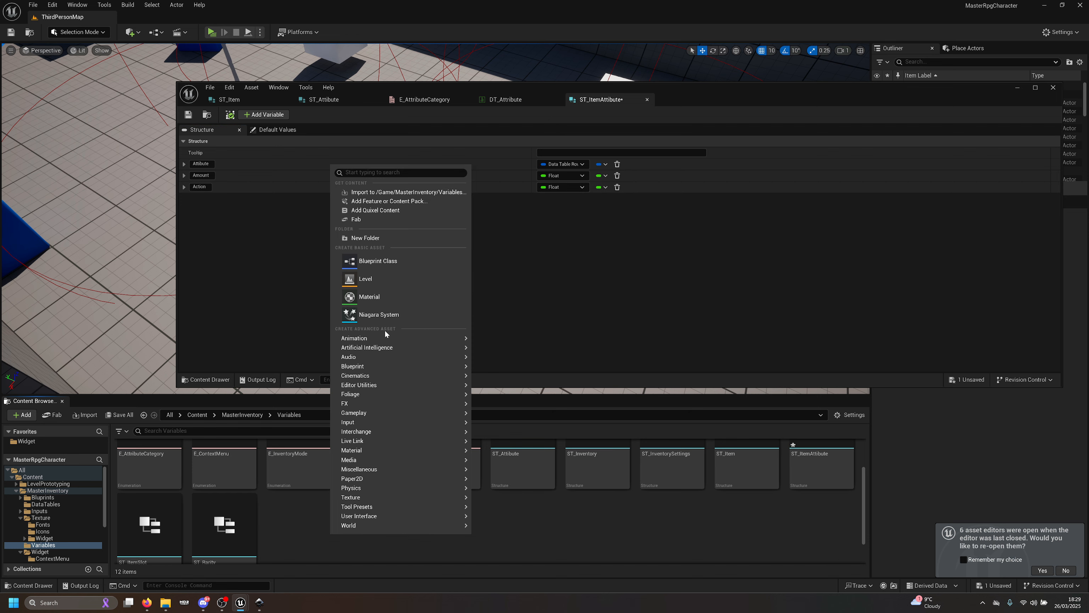
mouse_move(419, 339)
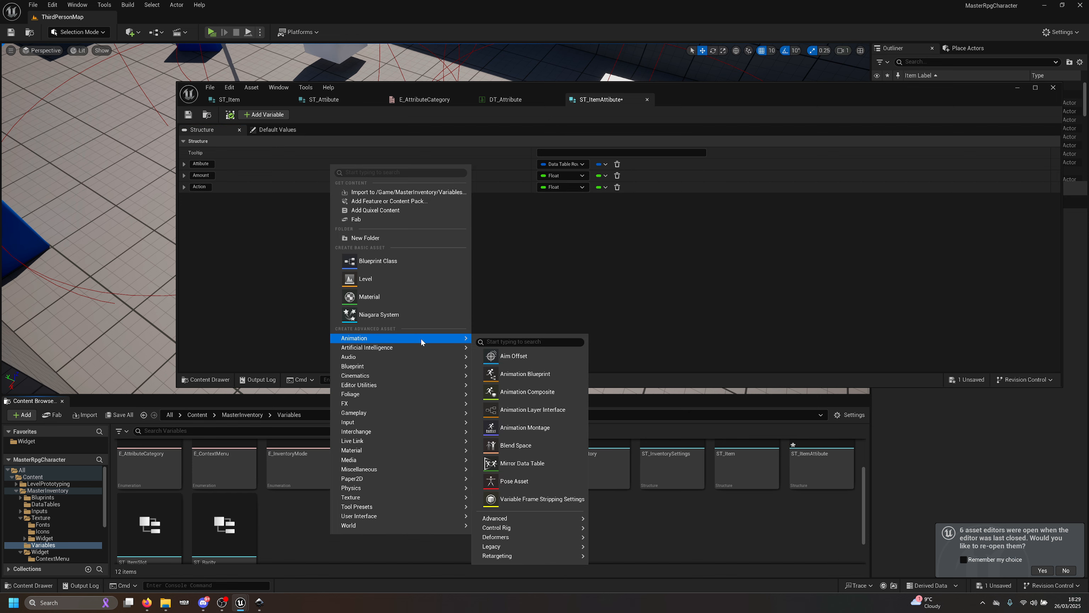
mouse_move(396, 367)
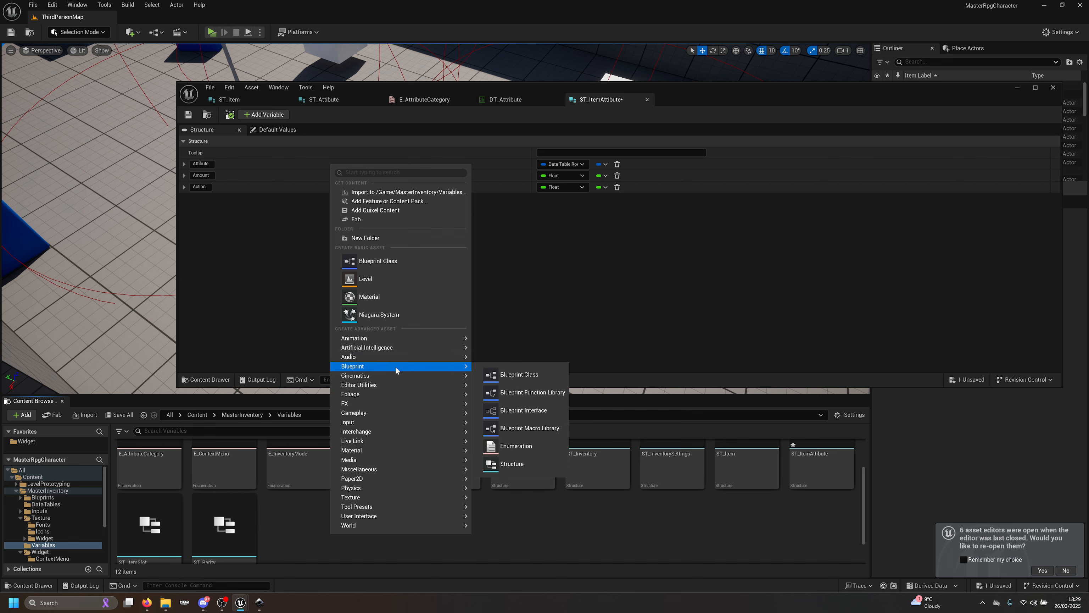
left_click(528, 447)
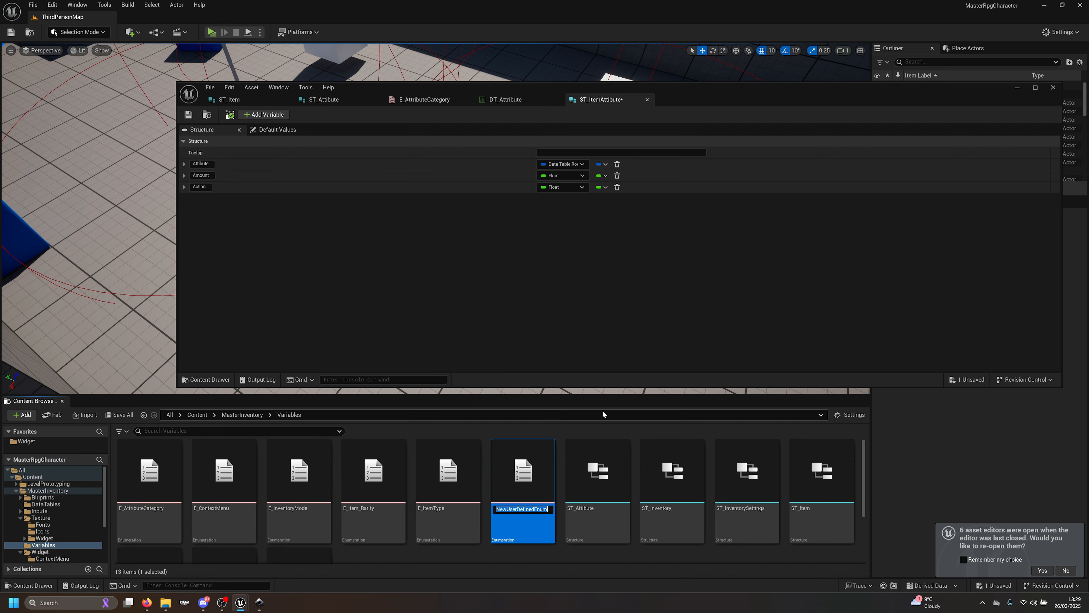
type("E_")
type("AttributeA")
key("BackSpace")
key("BackSpace")
key("BackSpace")
key("BackSpace")
key("BackSpace")
key("BackSpace")
key("BackSpace")
key("BackSpace")
key("BackSpace")
key("BackSpace")
type("ItemAttributeAction")
key("Return")
key("Return")
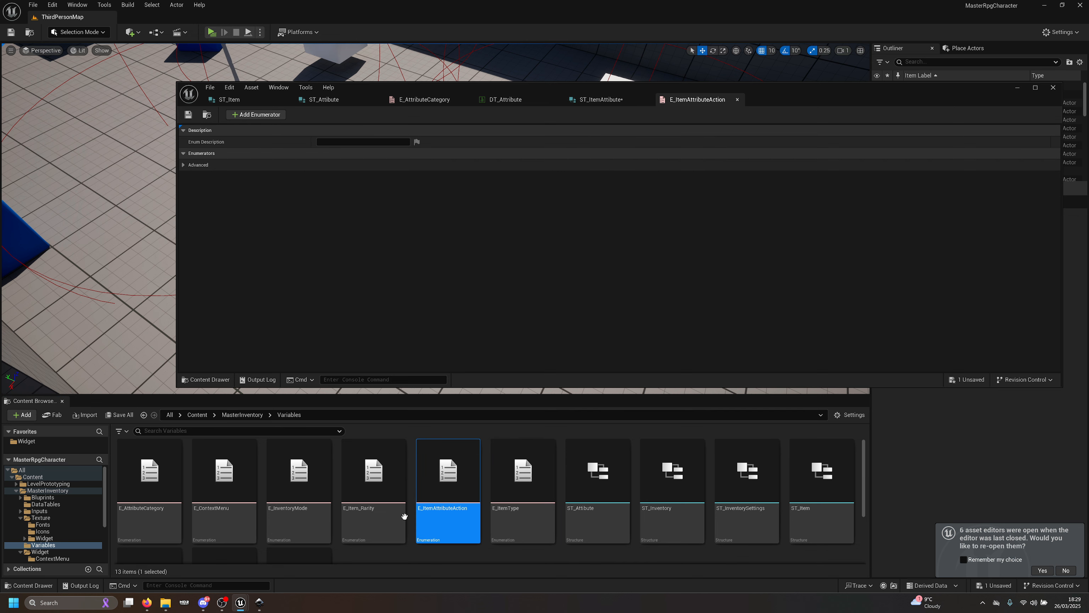
Step: Add two enumerators named add and remove to E_ItemAttributeAction and save the enumeration
left_click(245, 115)
left_click(245, 115)
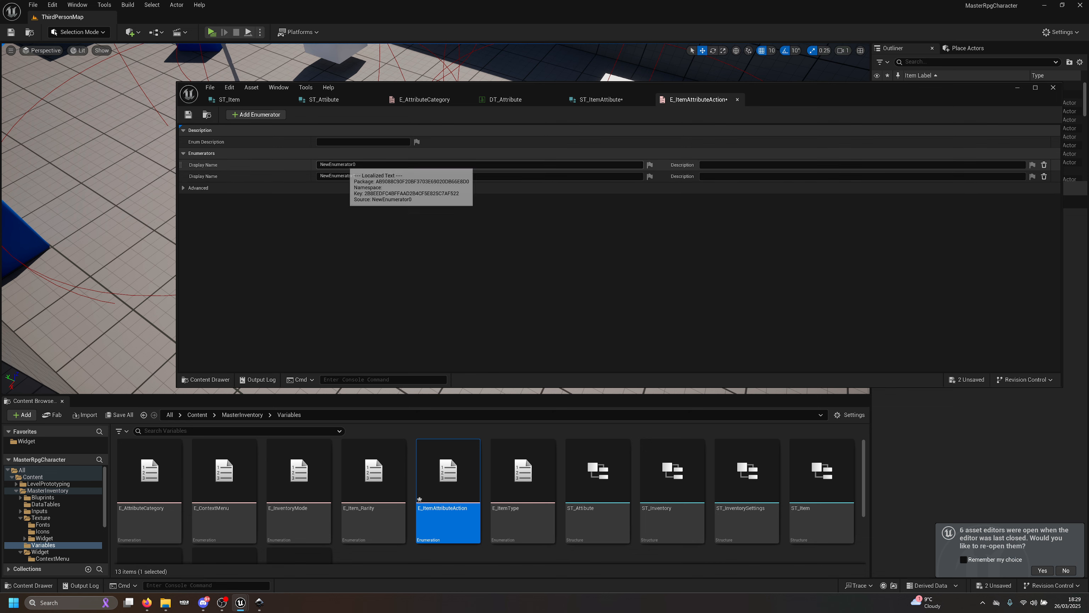
left_click(339, 165)
type("add")
key("Tab")
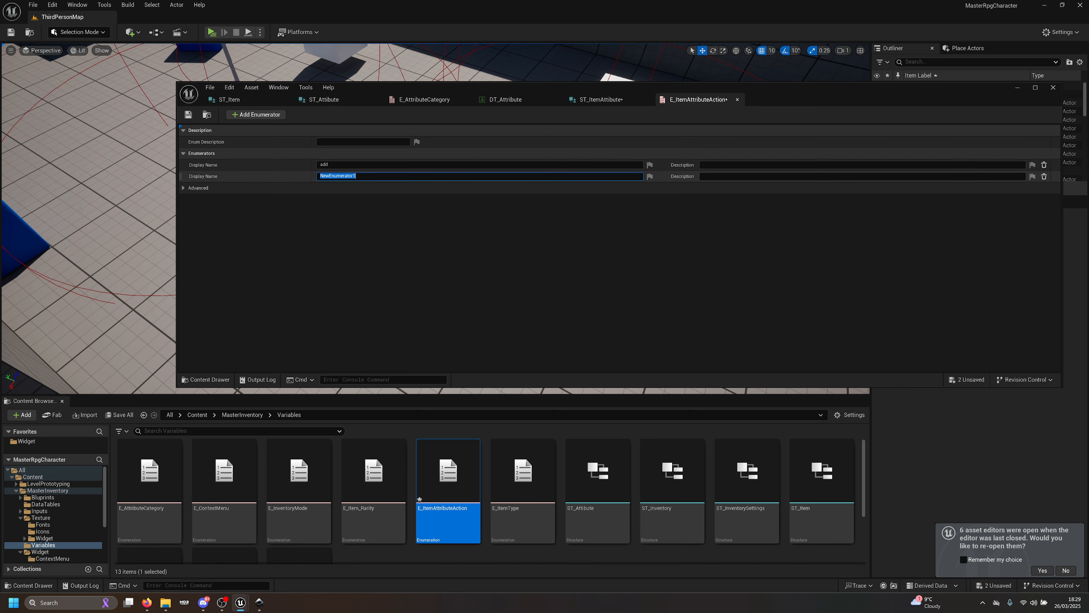
type("remove")
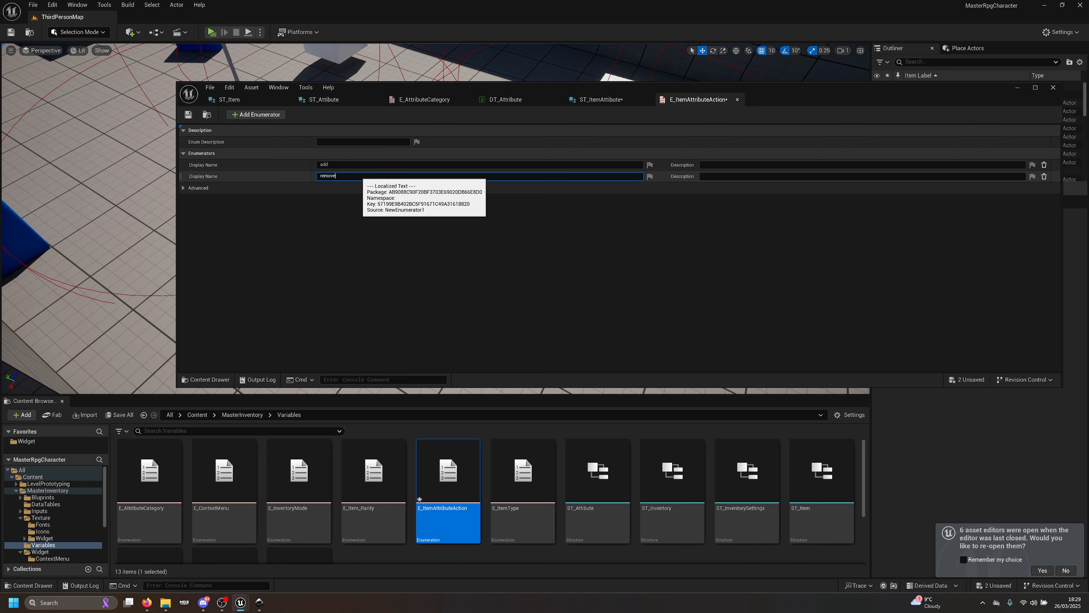
left_click(362, 231)
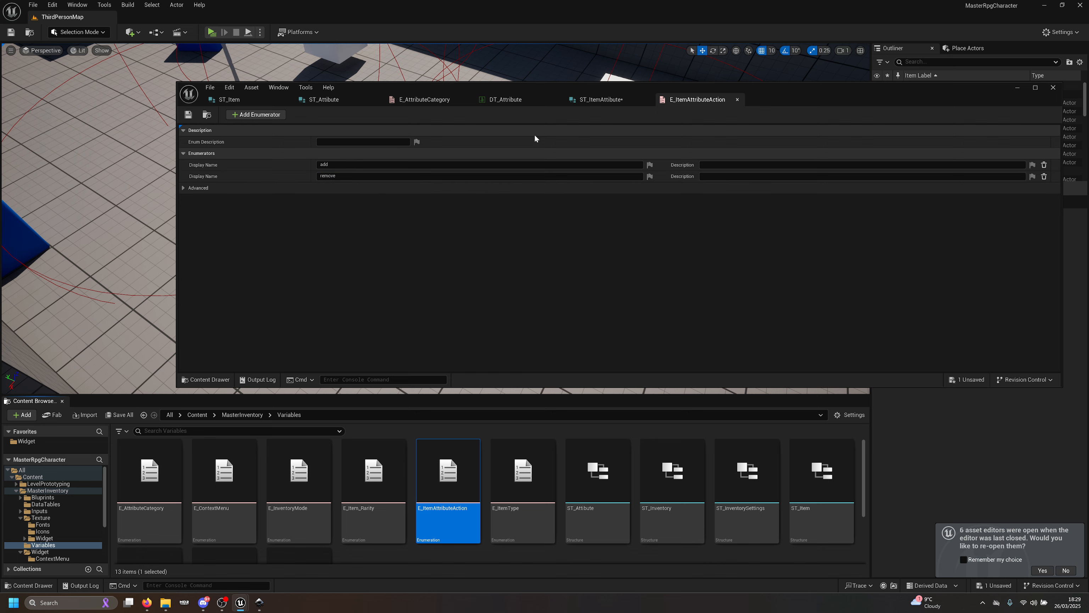
Step: Set the type of the Action variable in ST_ItemAttibute to the E Item Attribute Action enum and save
left_click(594, 100)
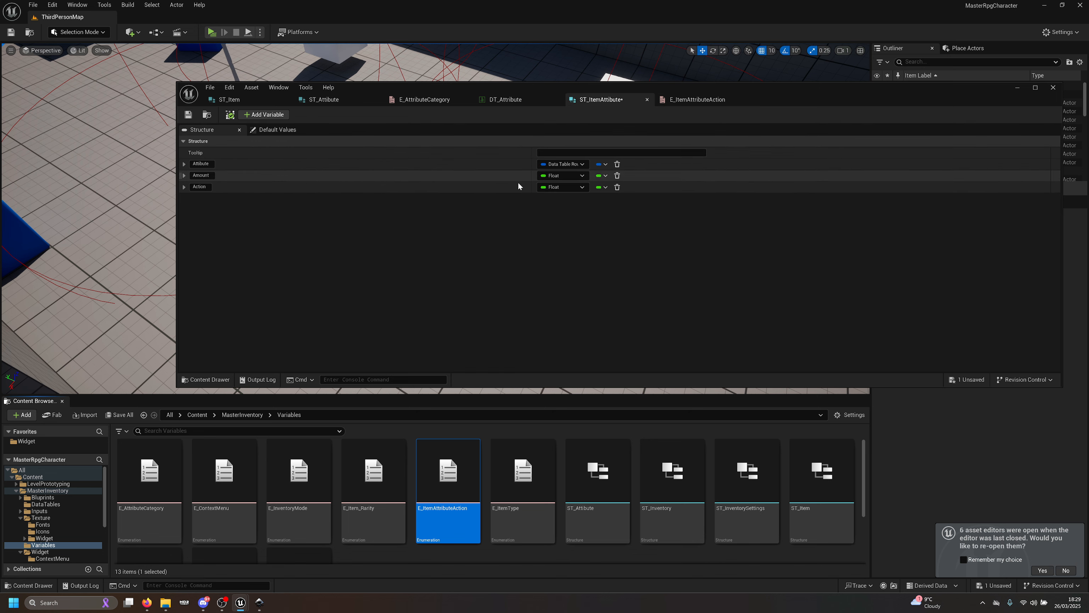
left_click(572, 188)
type("e")
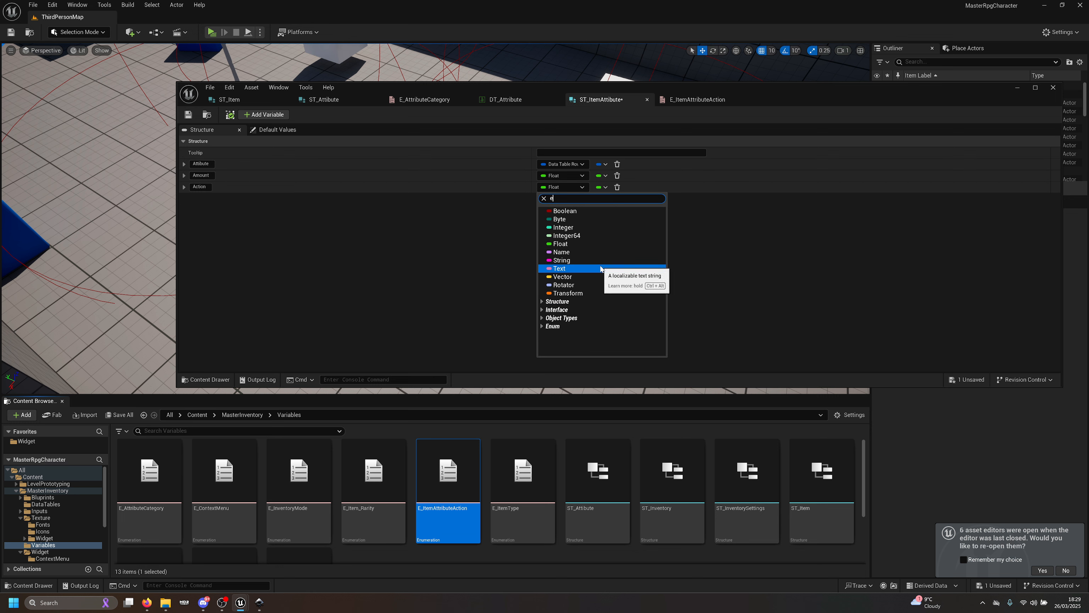
type("_item")
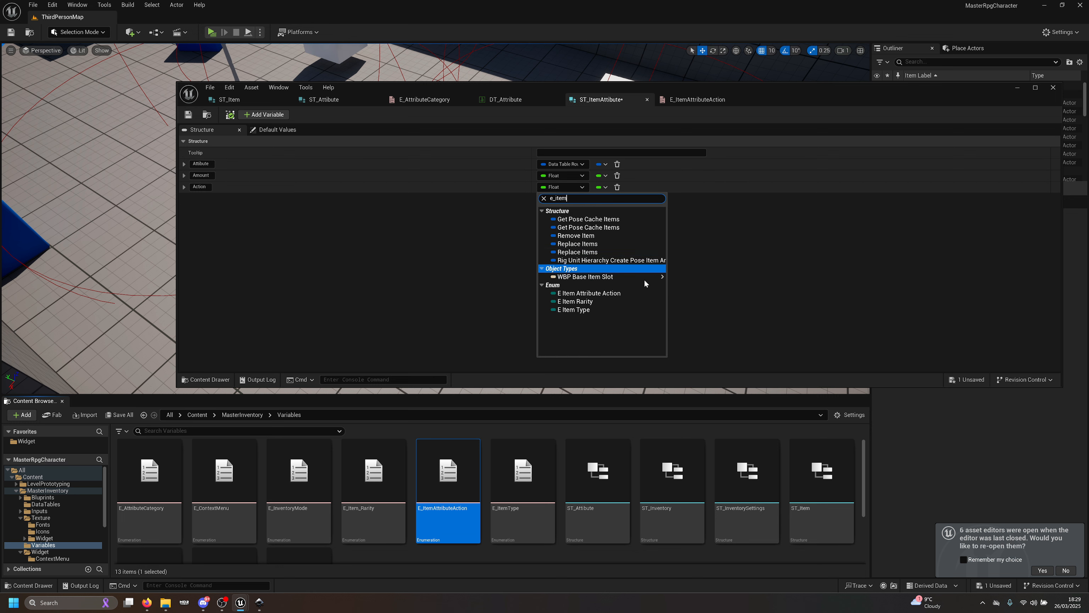
left_click(615, 294)
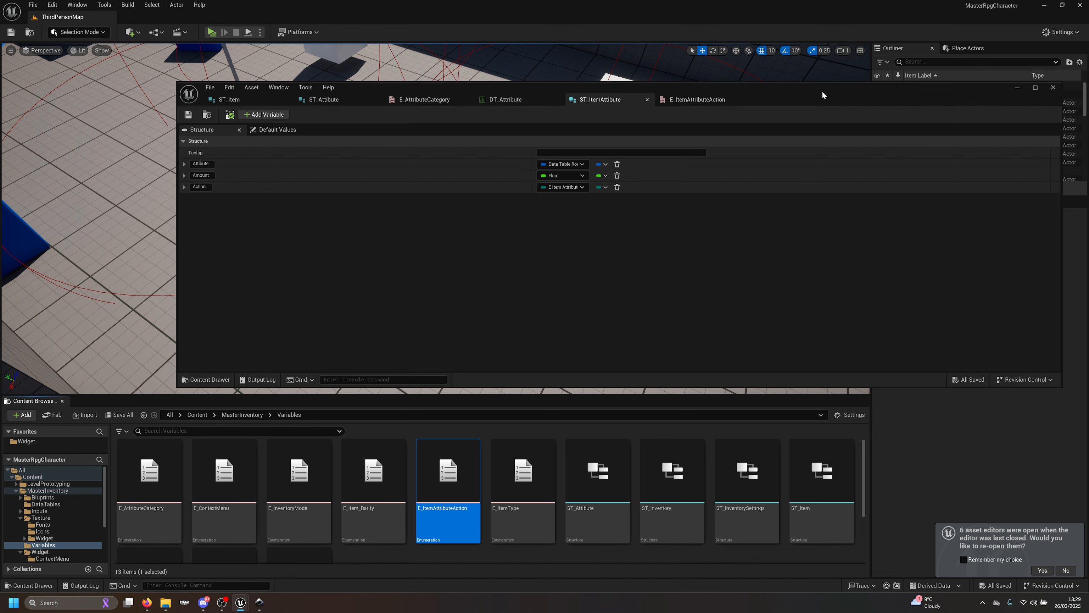
Step: Enlarge the Content Browser and move the asset editor window out of the way so all Variables assets are accessible
left_click_drag(822, 95, 705, 51)
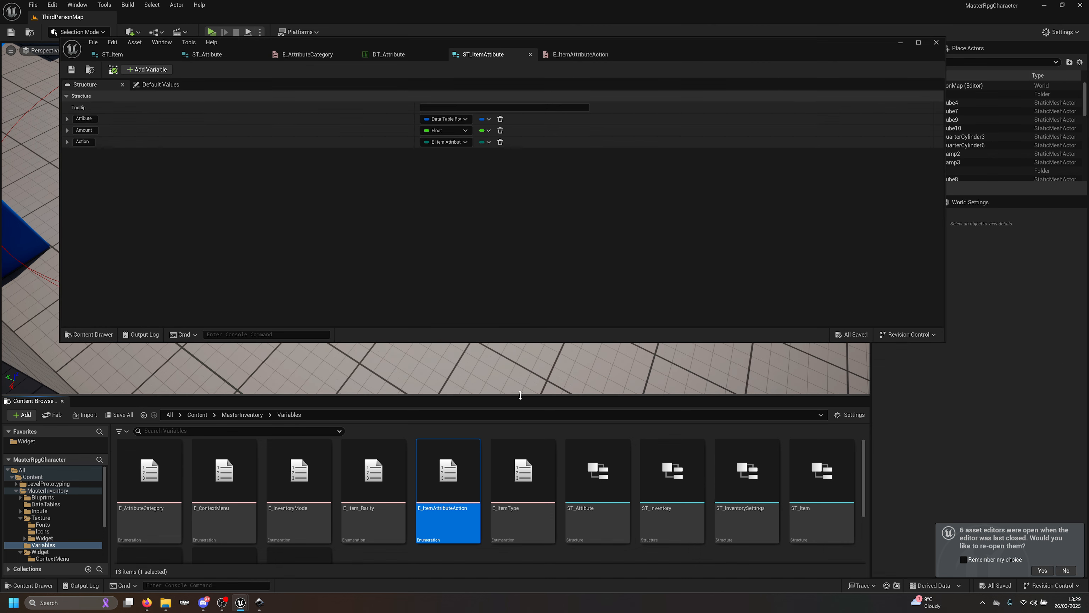
left_click_drag(520, 395, 540, 129)
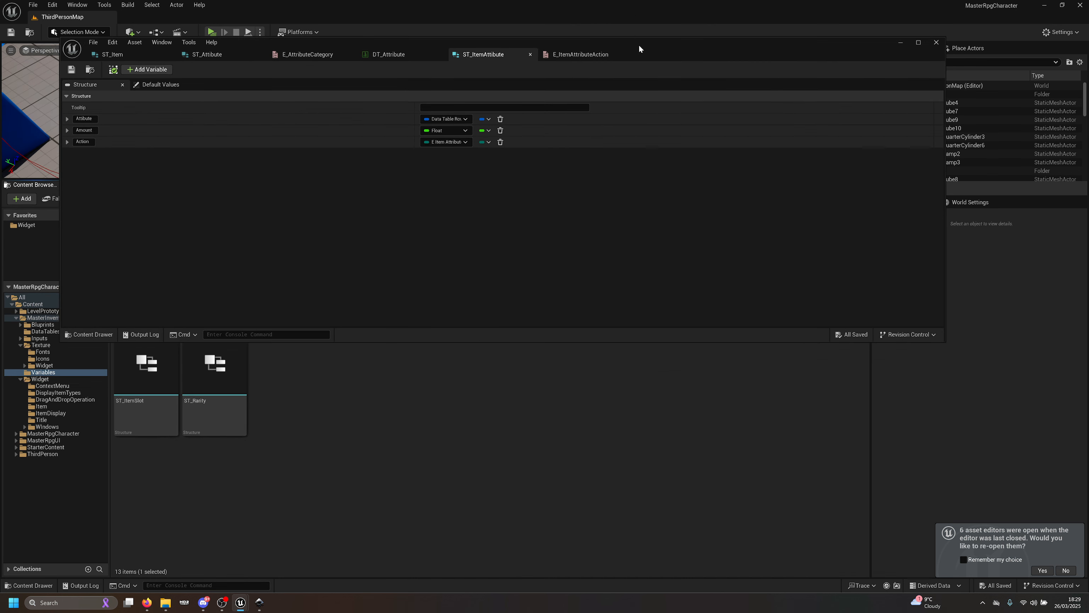
left_click_drag(639, 45, 0, 200)
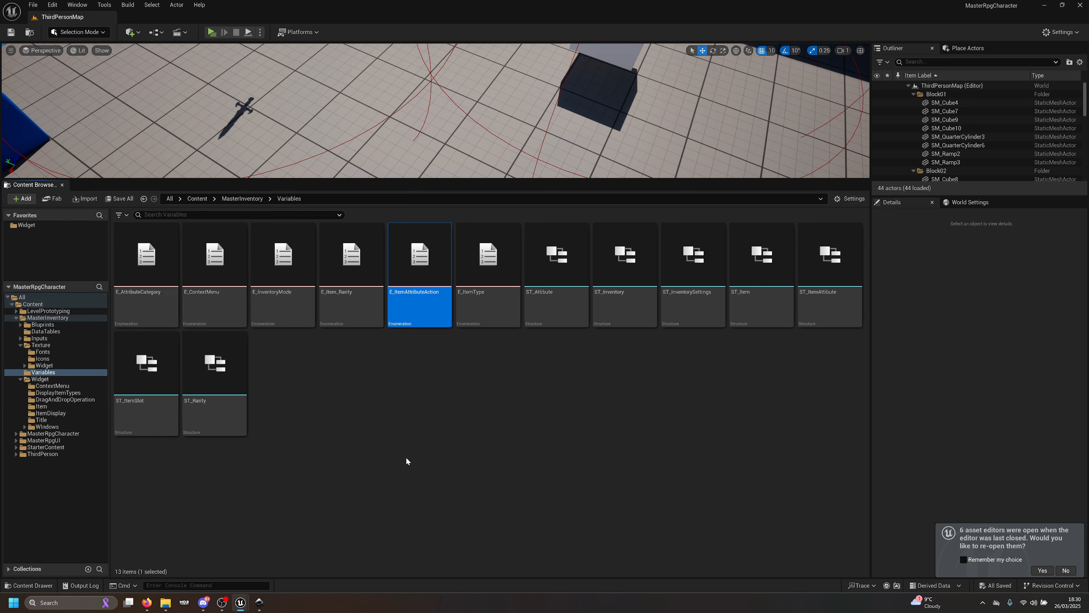
Step: Create a folder named Attribute inside the Variables folder
right_click(391, 441)
left_click(428, 139)
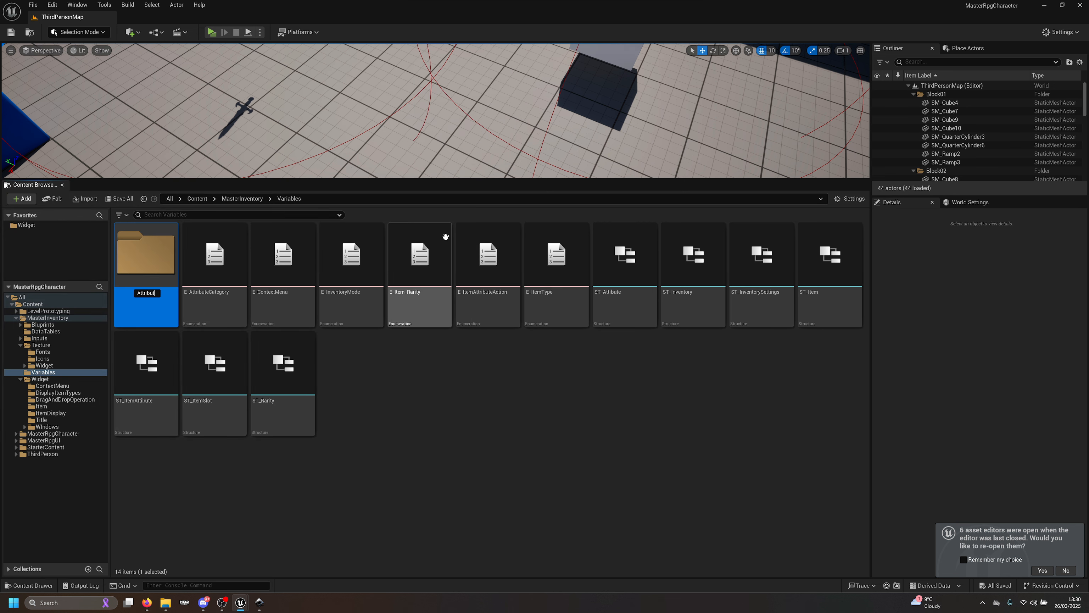
type("Attribute")
key("Return")
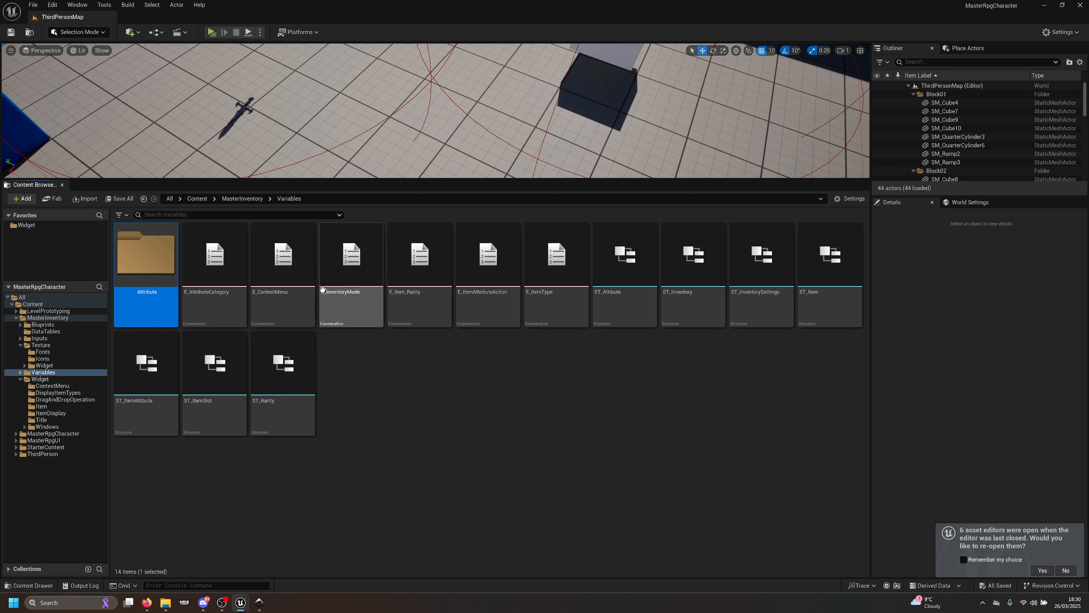
Step: Move E_AttributeCategory, E_ItemAttributeAction, ST_Attibute and ST_ItemAttibute into the Attribute folder
left_click(209, 303)
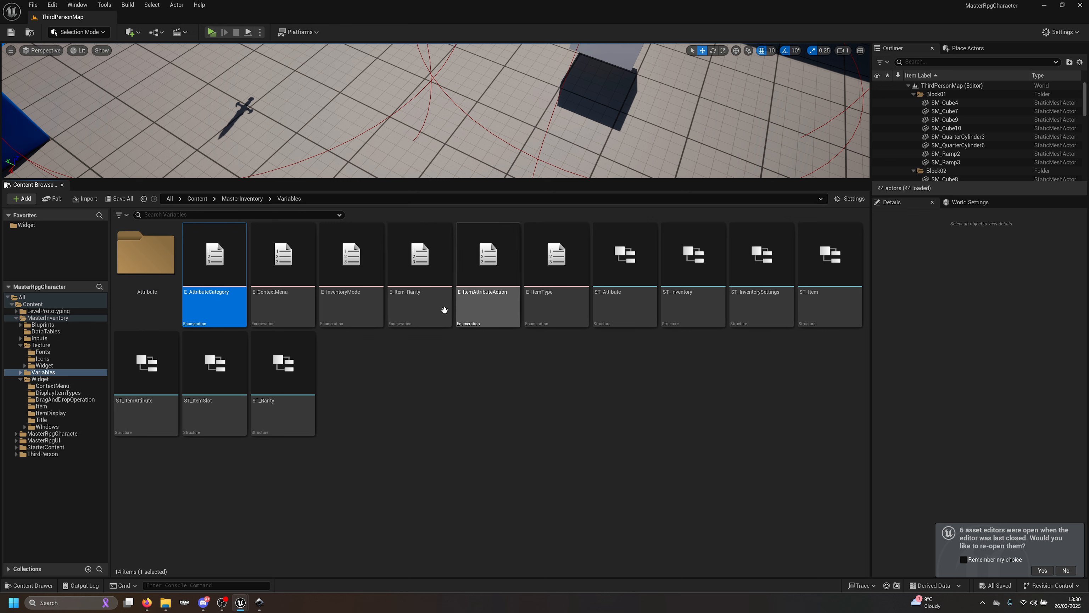
left_click(510, 303, "ctrl")
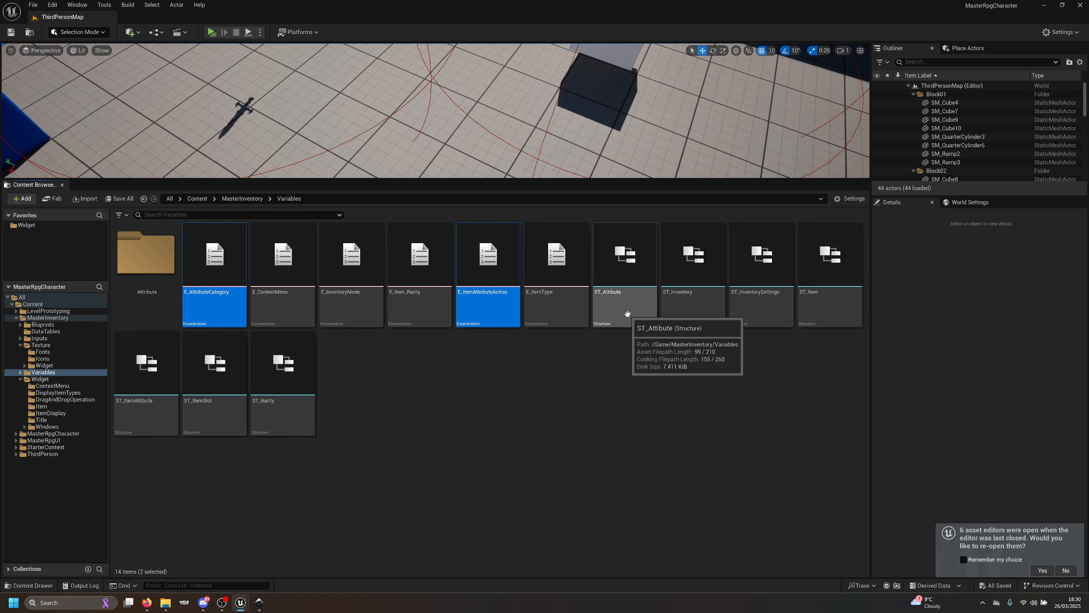
left_click(627, 314, "ctrl")
left_click_drag(620, 279, 146, 276)
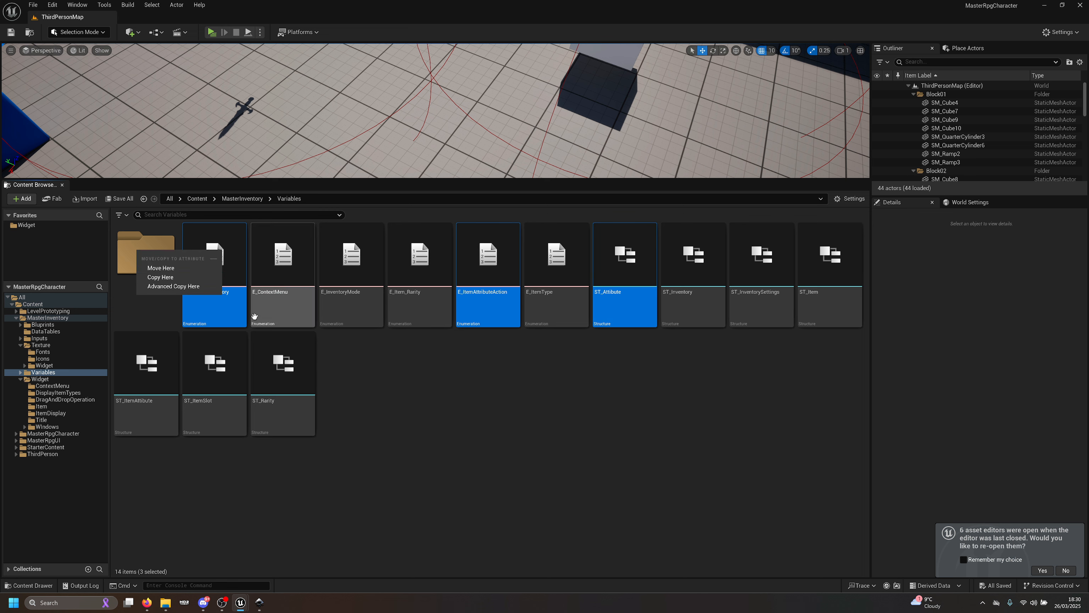
left_click(185, 269)
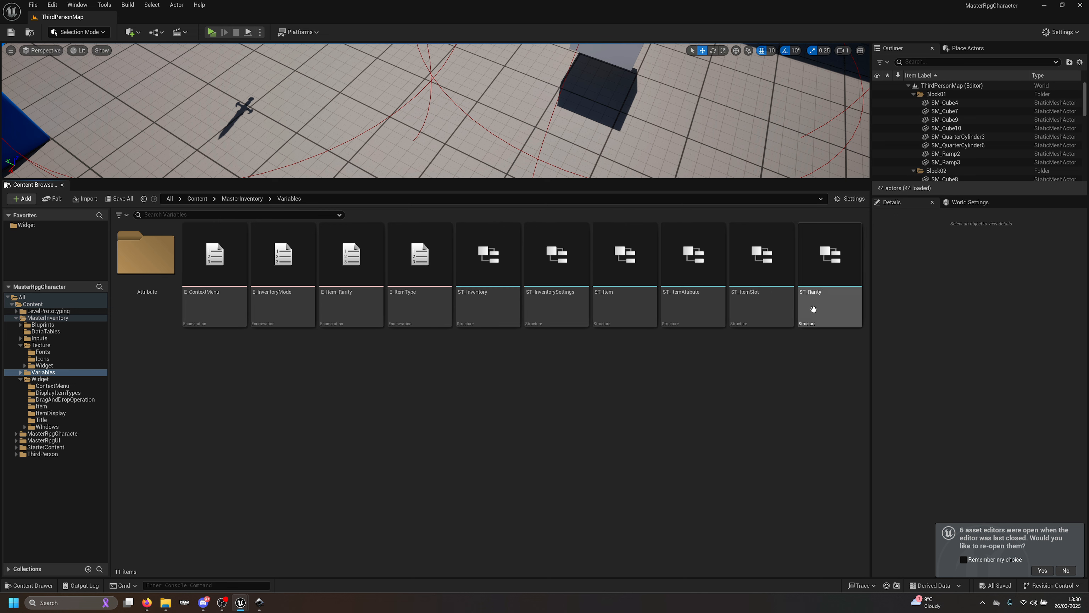
left_click_drag(692, 308, 146, 256)
left_click(185, 278)
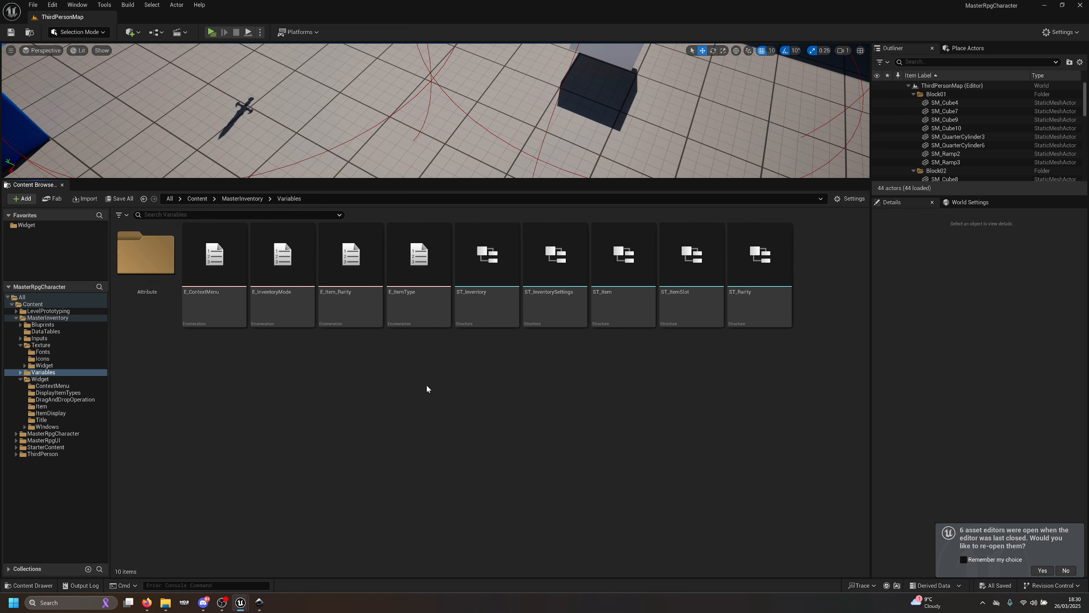
Step: Create a folder named Item in Variables and move E_Item_Rarity, E_ItemType, ST_Item, ST_ItemSlot and ST_Rarity into it
right_click(416, 388)
left_click(453, 95)
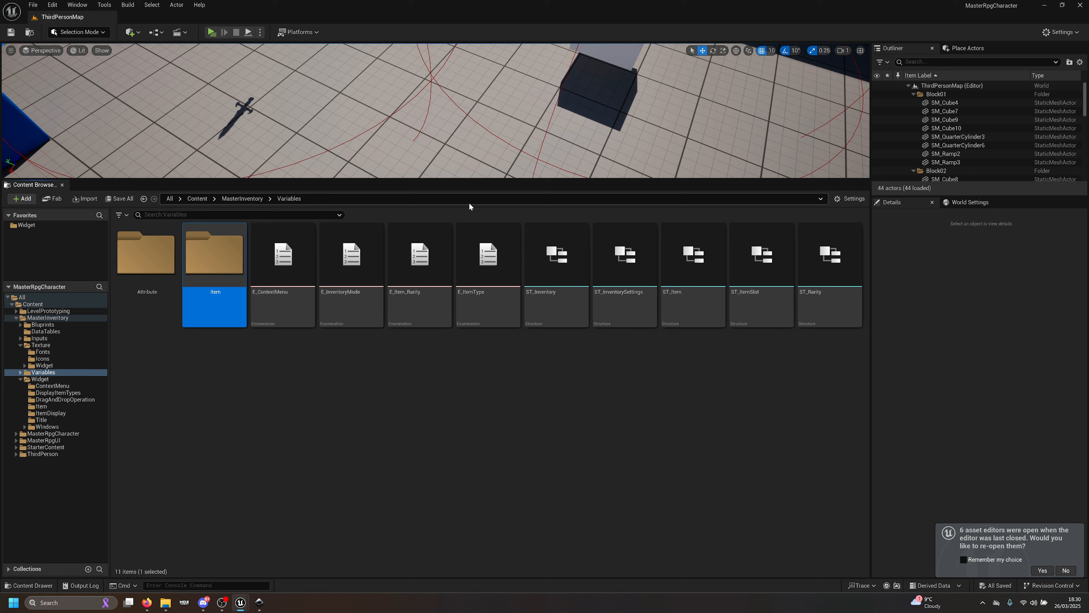
left_click(393, 315)
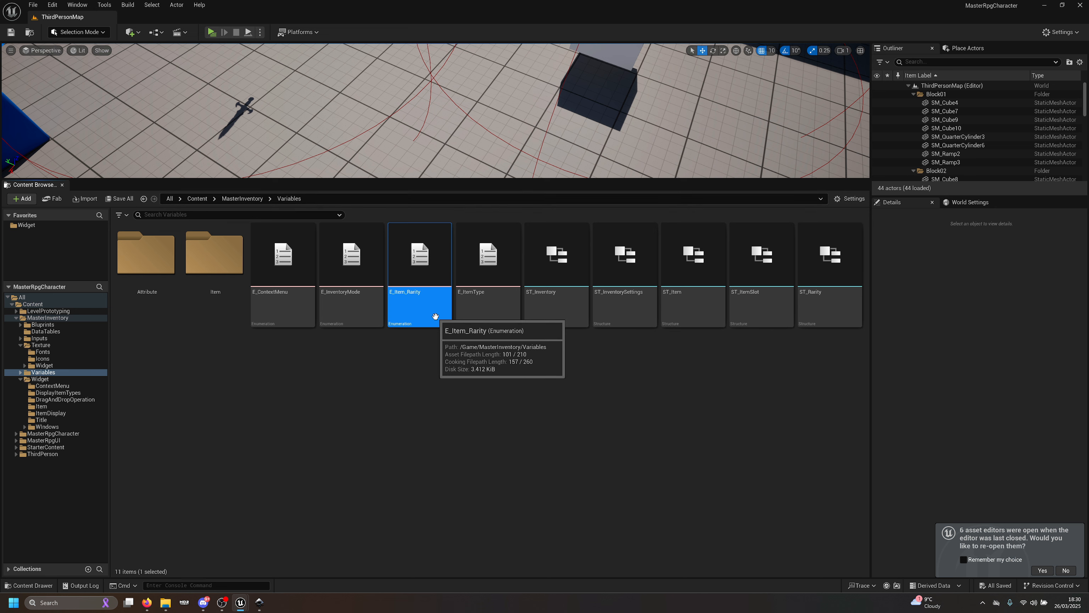
left_click(483, 300, "ctrl")
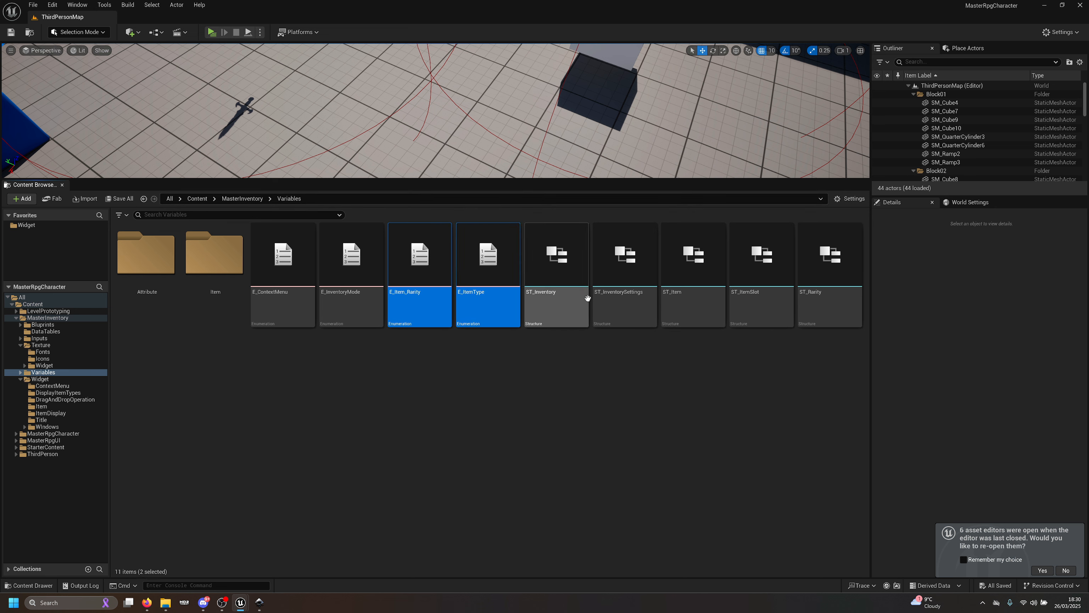
left_click(677, 307, "ctrl")
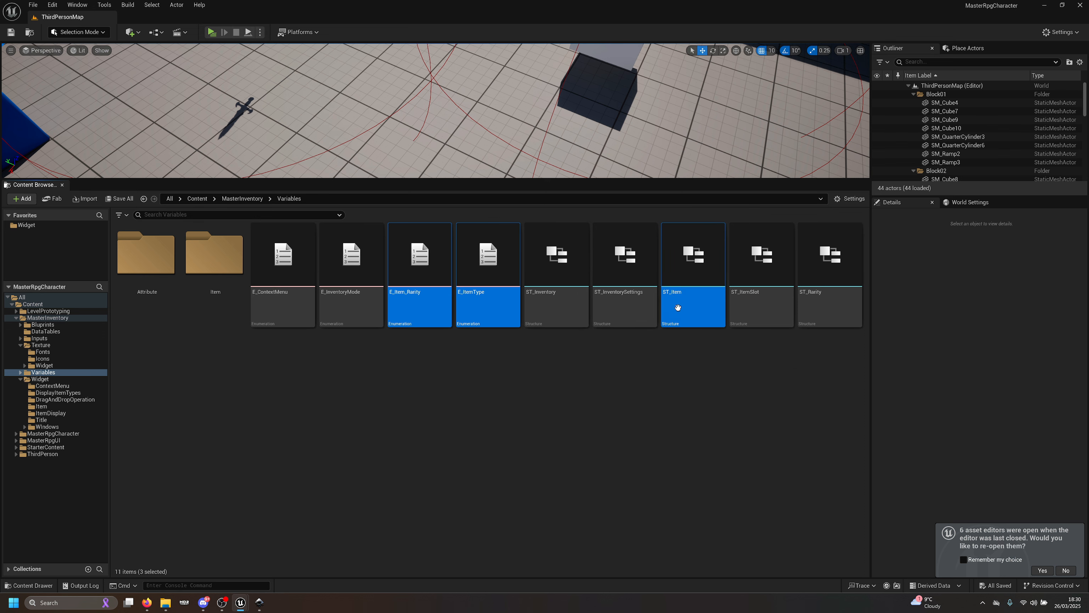
left_click(741, 308, "ctrl")
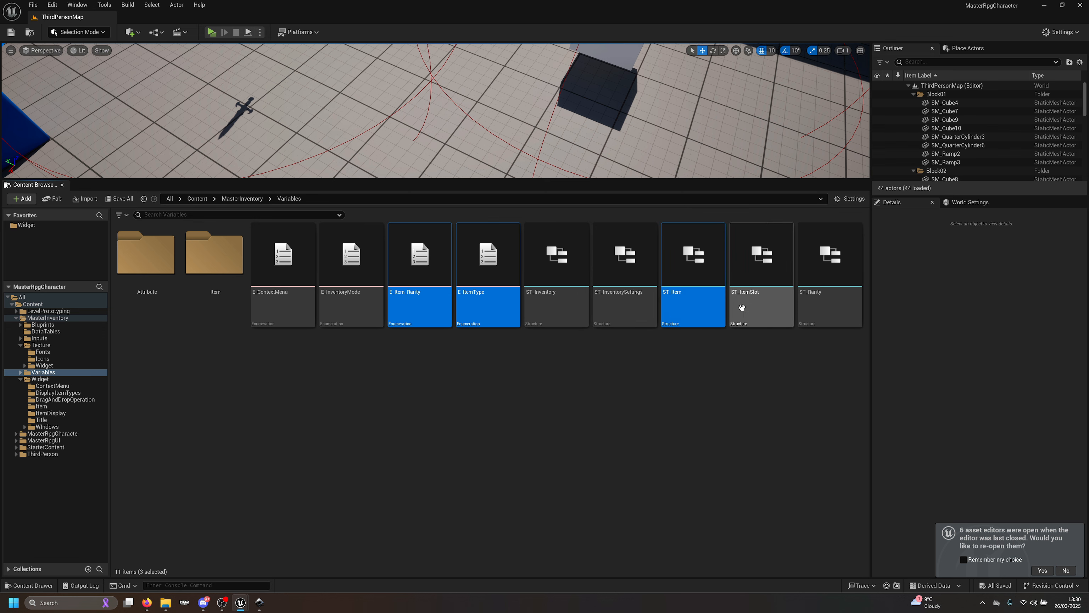
left_click(848, 309, "ctrl")
left_click_drag(401, 301, 204, 240)
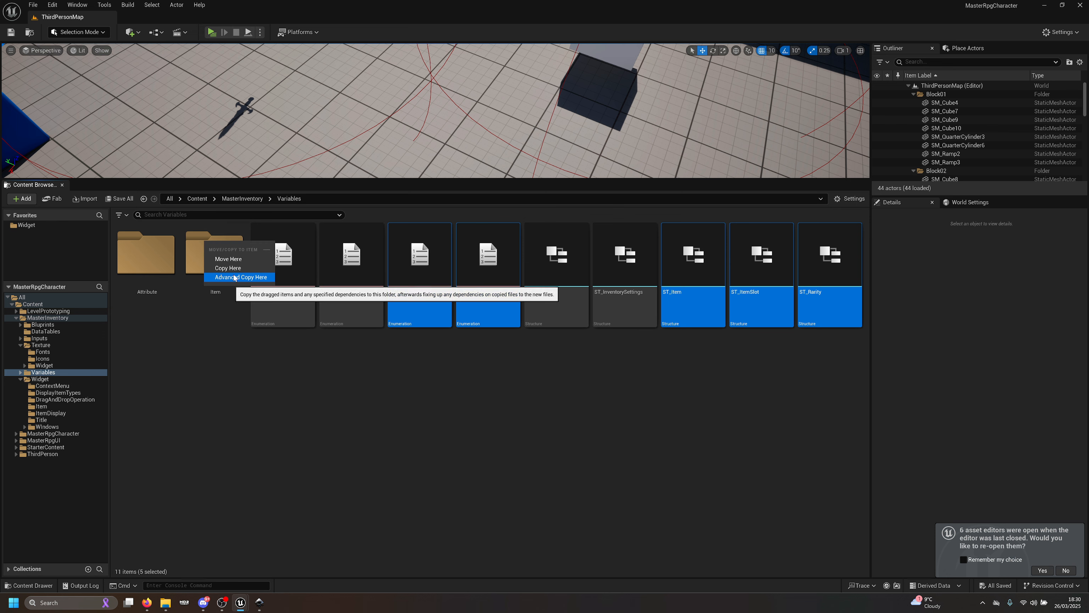
left_click(240, 259)
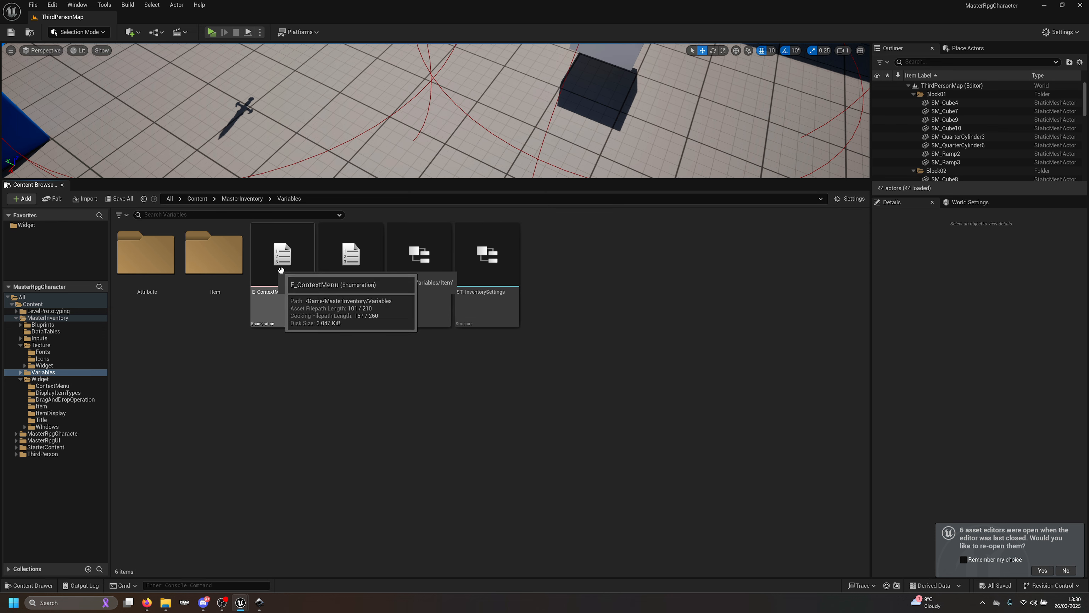
Step: Move E_ContextMenu into the Item folder and open the Attribute folder
left_click_drag(280, 270, 229, 281)
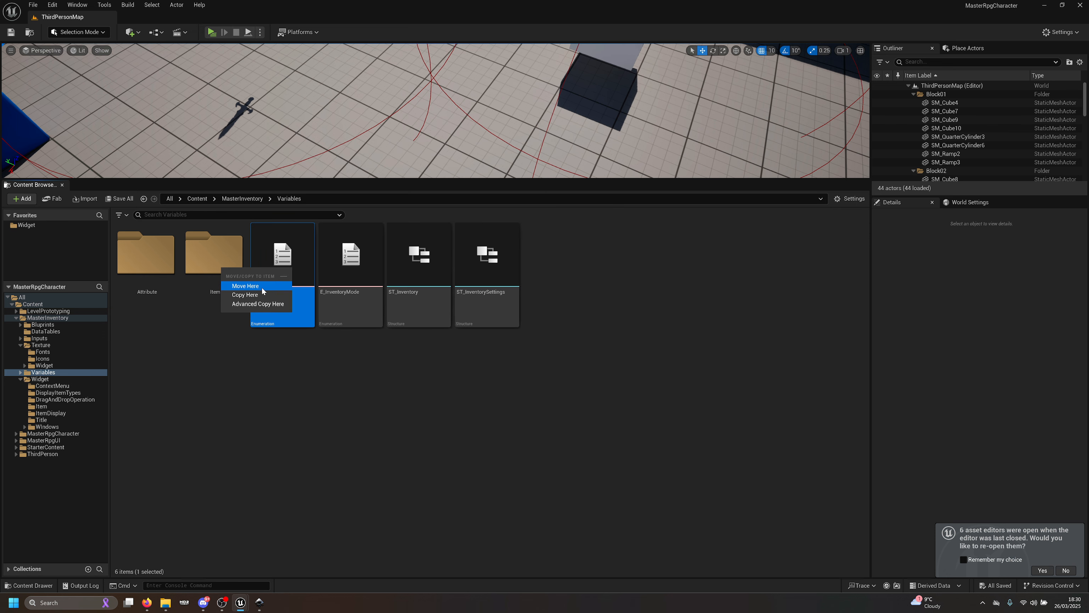
left_click(258, 299)
double_click(165, 268)
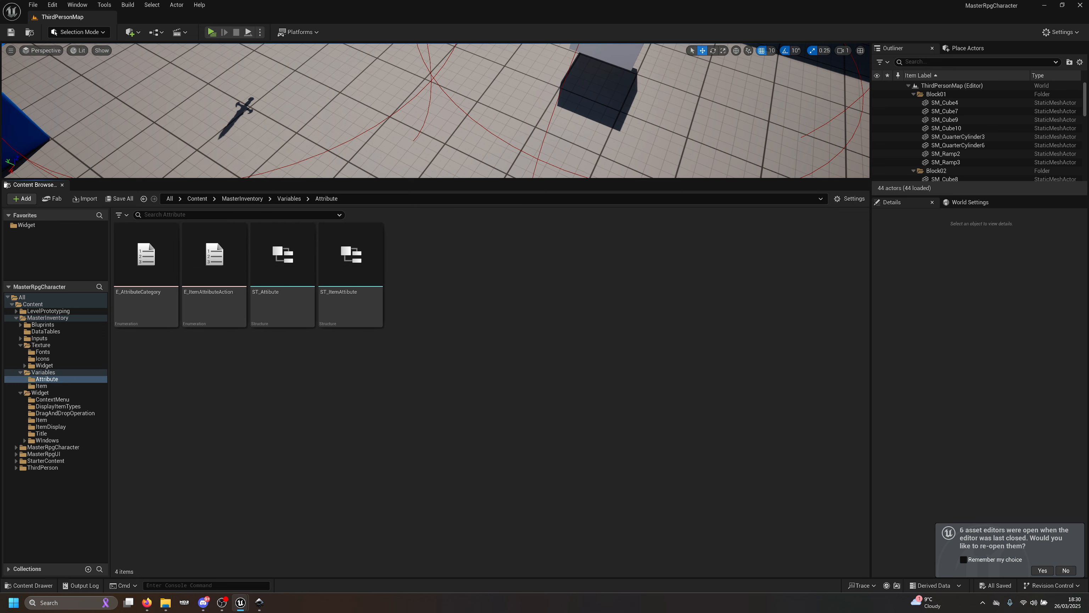
Step: Playtest the inventory in the standalone preview by moving the Apple to another slot and using its context menu
left_click_drag(793, 612, 756, 247)
double_click(755, 246)
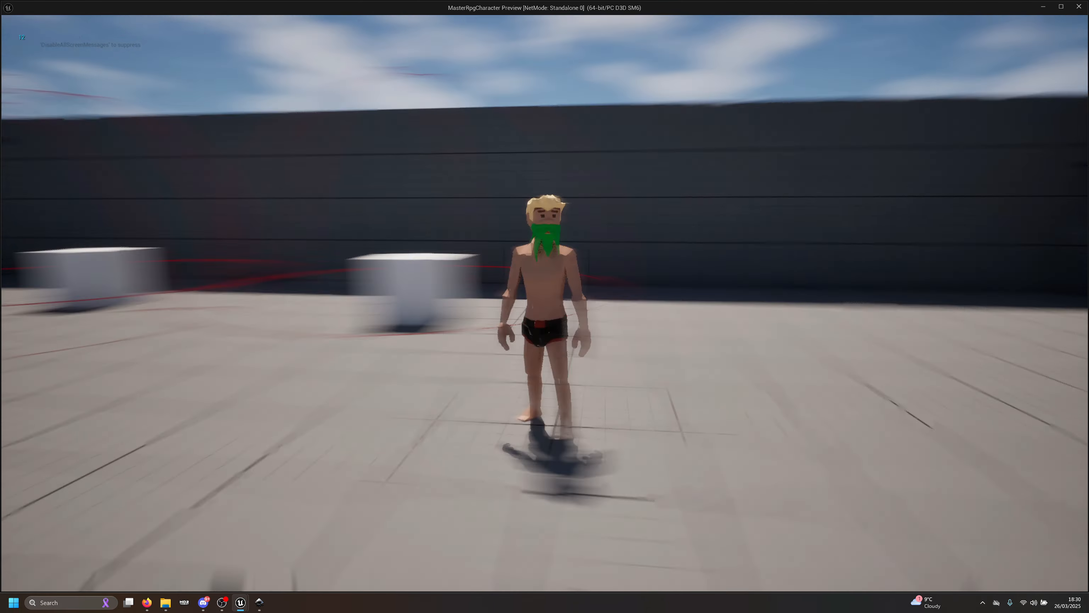
key("i")
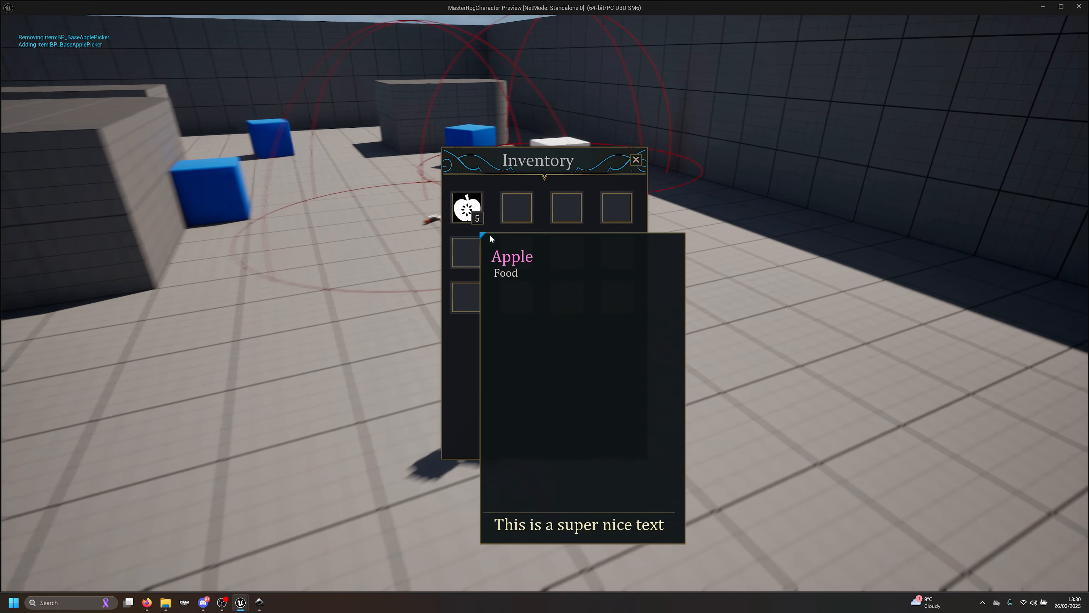
left_click_drag(467, 207, 518, 303)
right_click(518, 303)
left_click(557, 341)
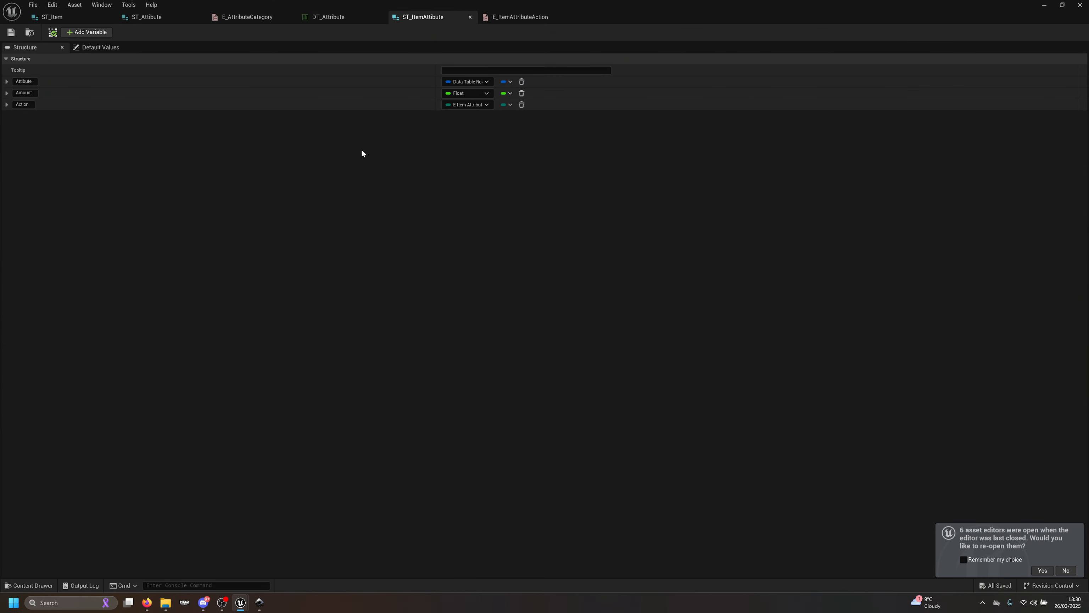
Step: Shrink the asset editor window and add a variable named Attributes to the ST_Item structure
double_click(376, 4)
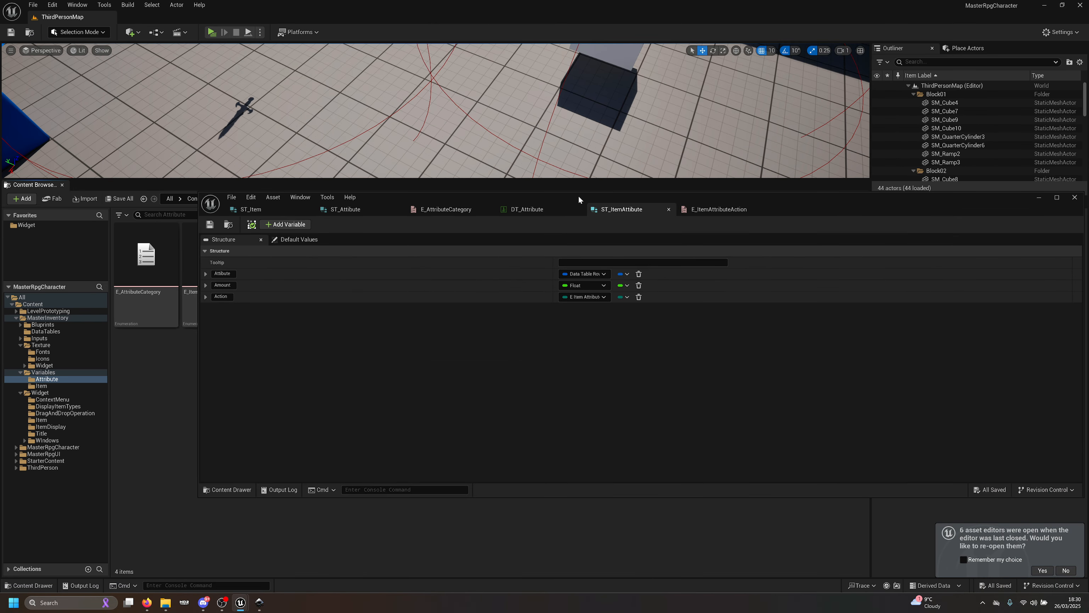
left_click(257, 209)
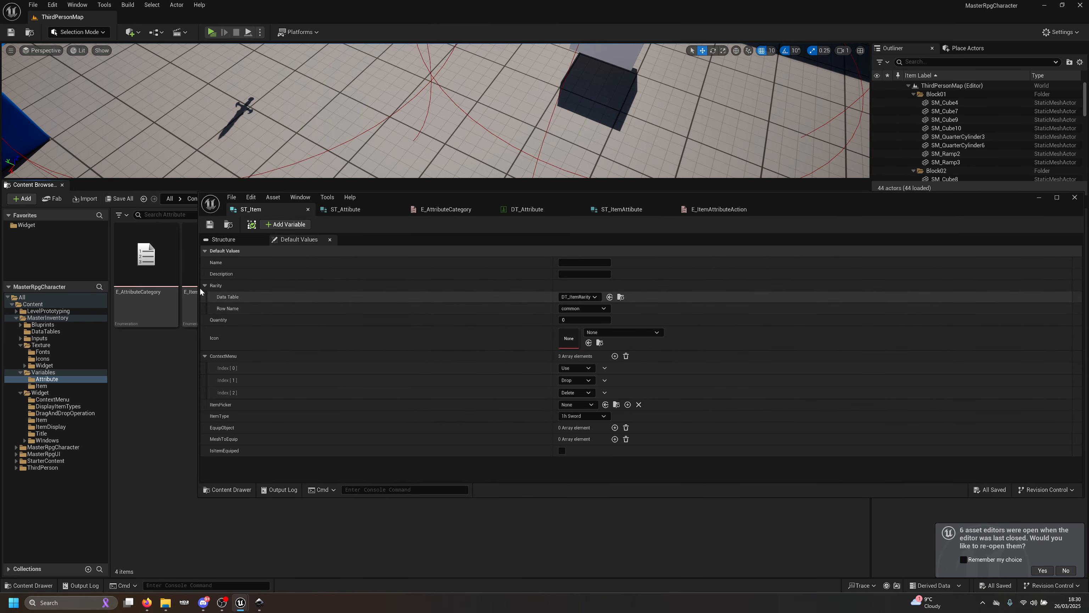
left_click(300, 224)
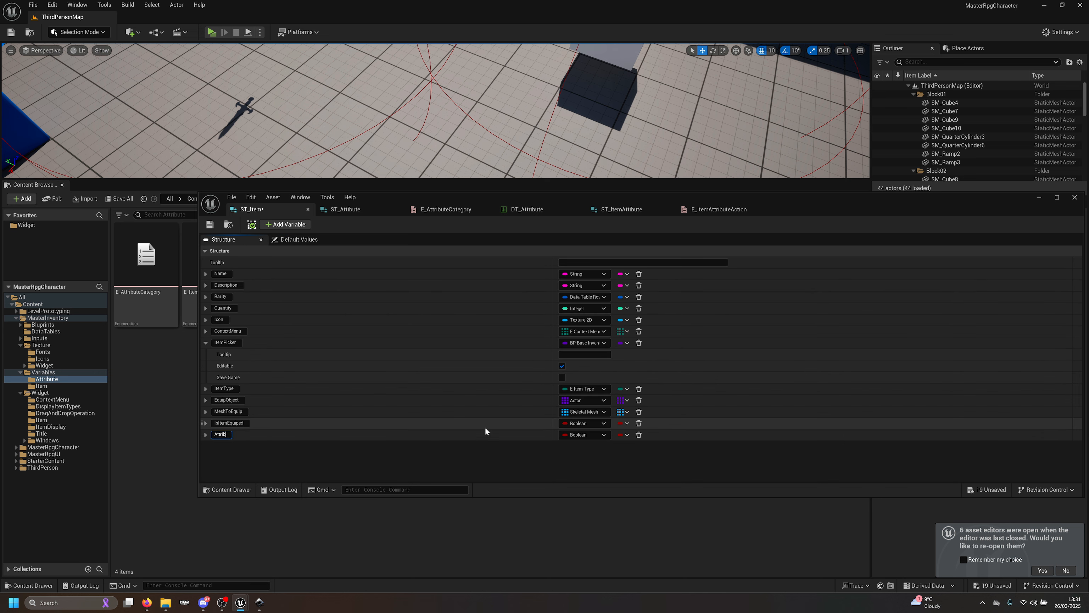
Step: Make the Attributes variable in ST_Item an array of ST Item Attibute and save the structure
left_click(580, 435)
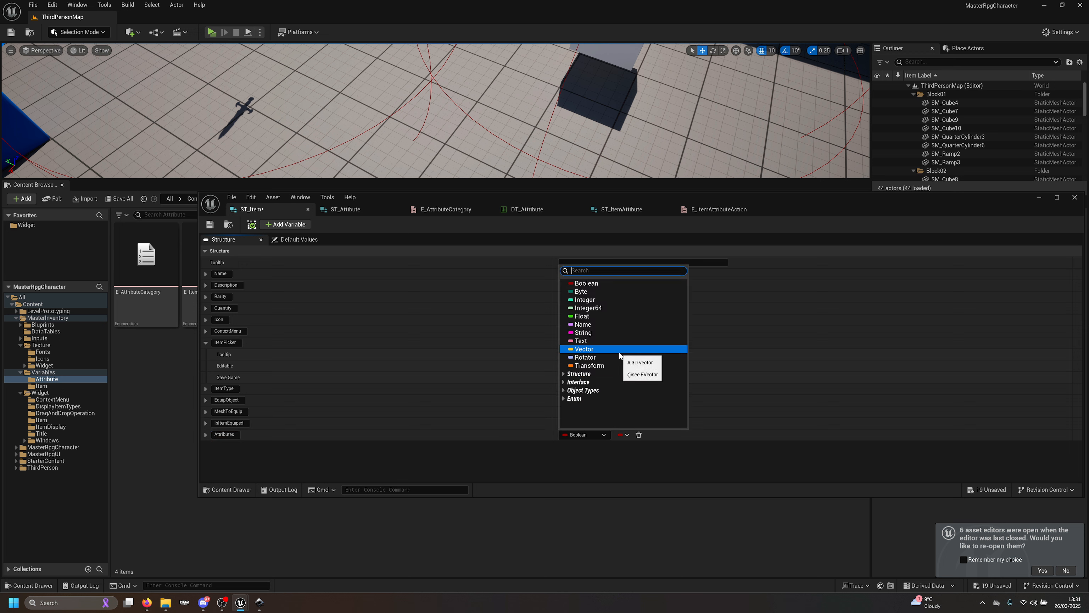
type("st item")
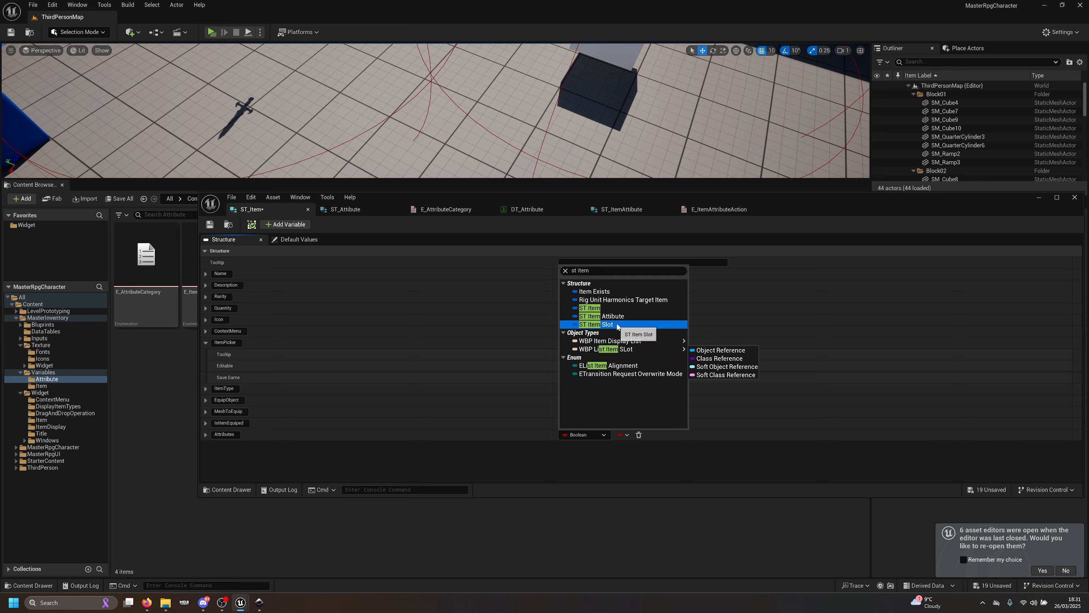
left_click(609, 316)
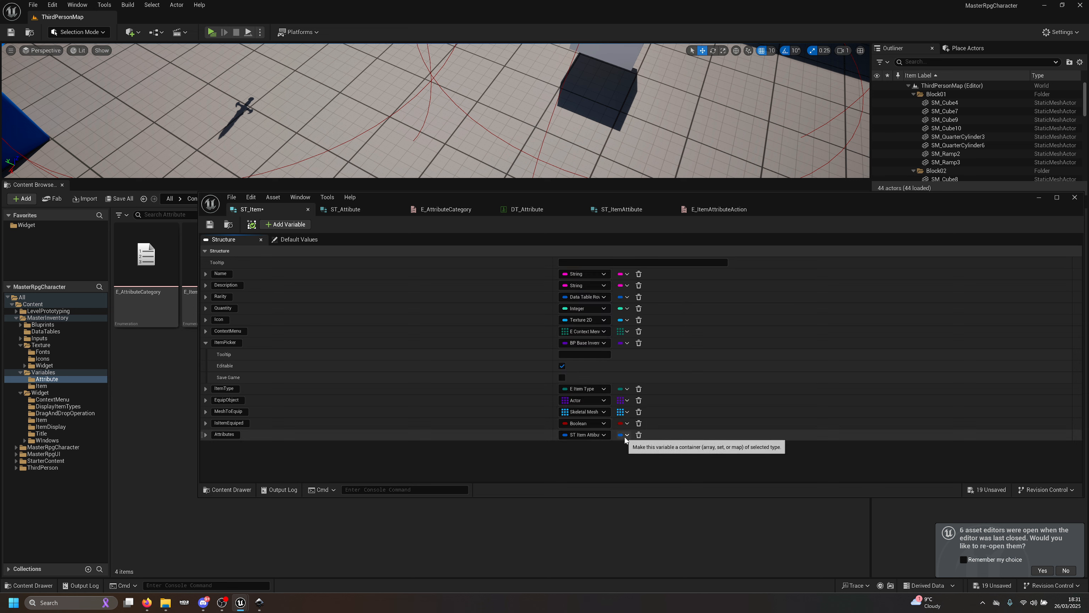
left_click(624, 435)
left_click(609, 459)
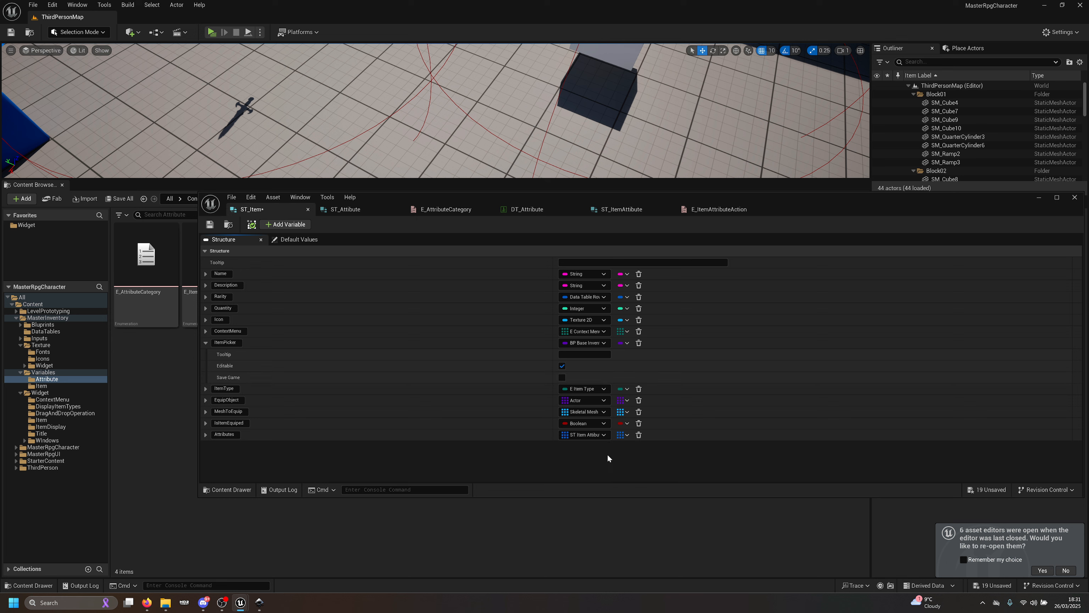
left_click(210, 229)
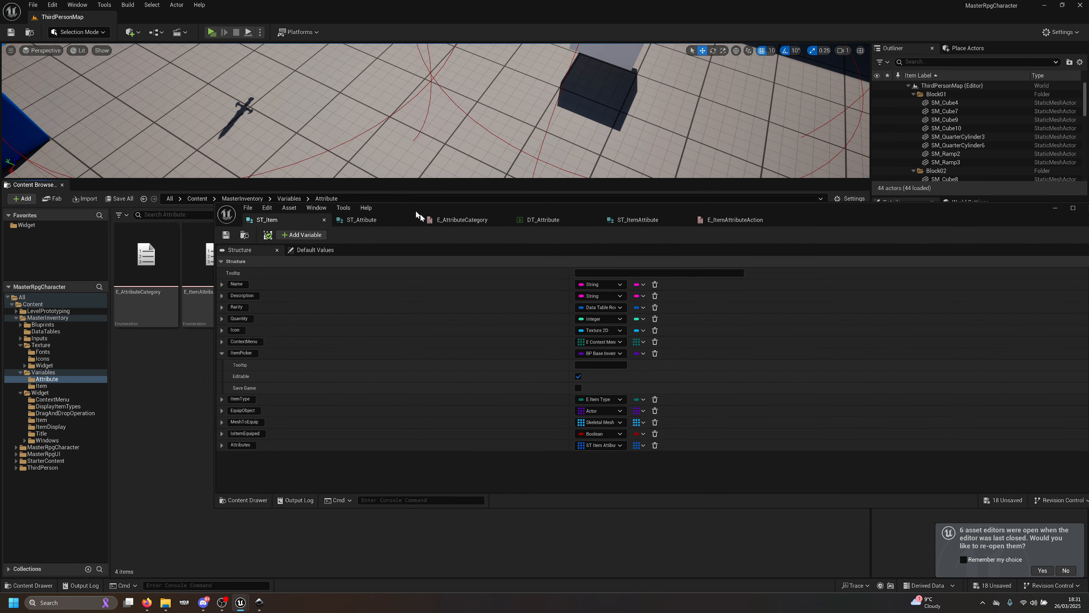
Step: Locate DT_Attribute in the Content Browser and review the list of unsaved assets without saving them
left_click_drag(404, 206, 425, 333)
left_click(547, 336)
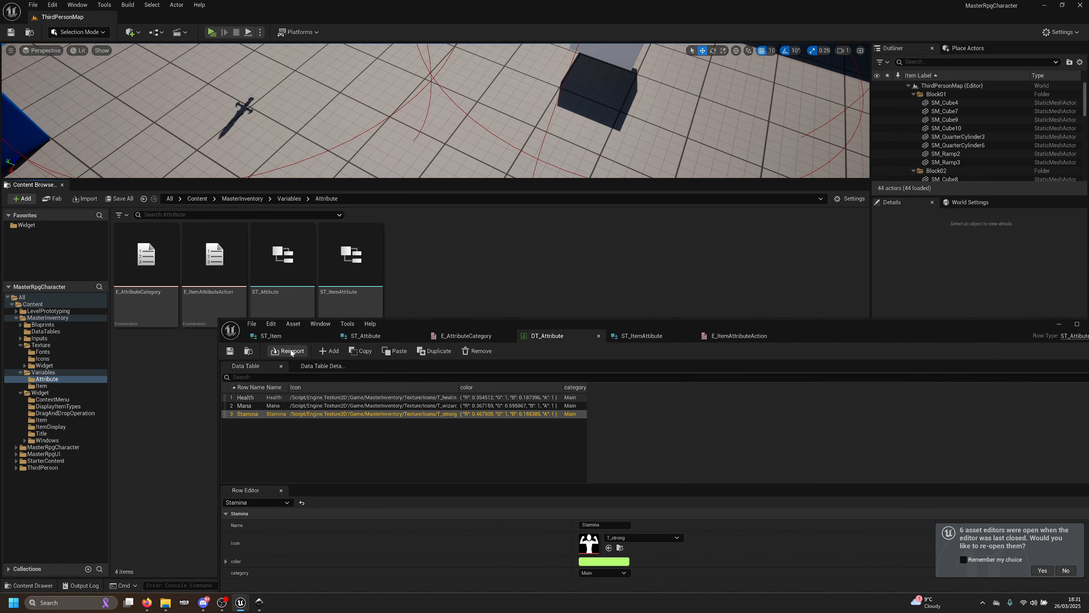
left_click(255, 351)
left_click(116, 199)
scroll(510, 317, "down", 3)
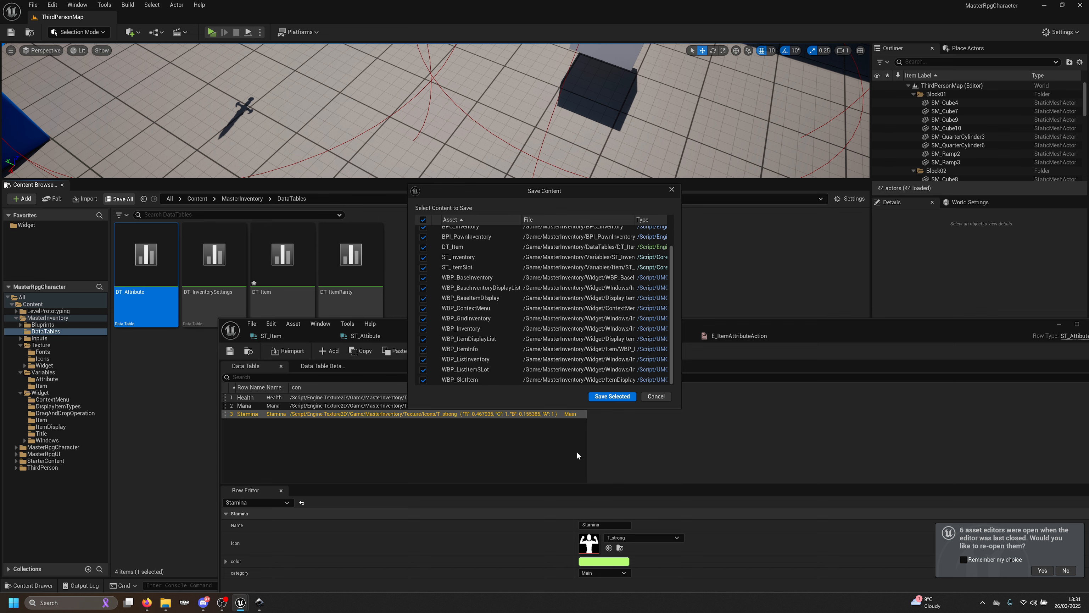
left_click(654, 397)
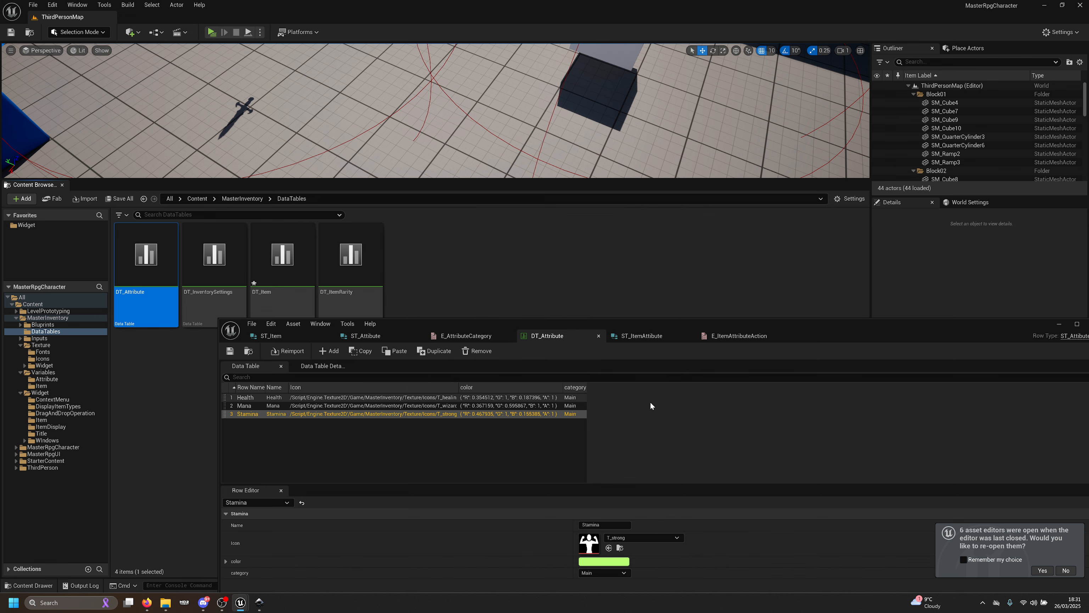
Step: Close the MasterRpgCharacter project and relaunch it from the Unreal Engine library in the Epic Games Launcher
left_click(1080, 5)
left_click(614, 394)
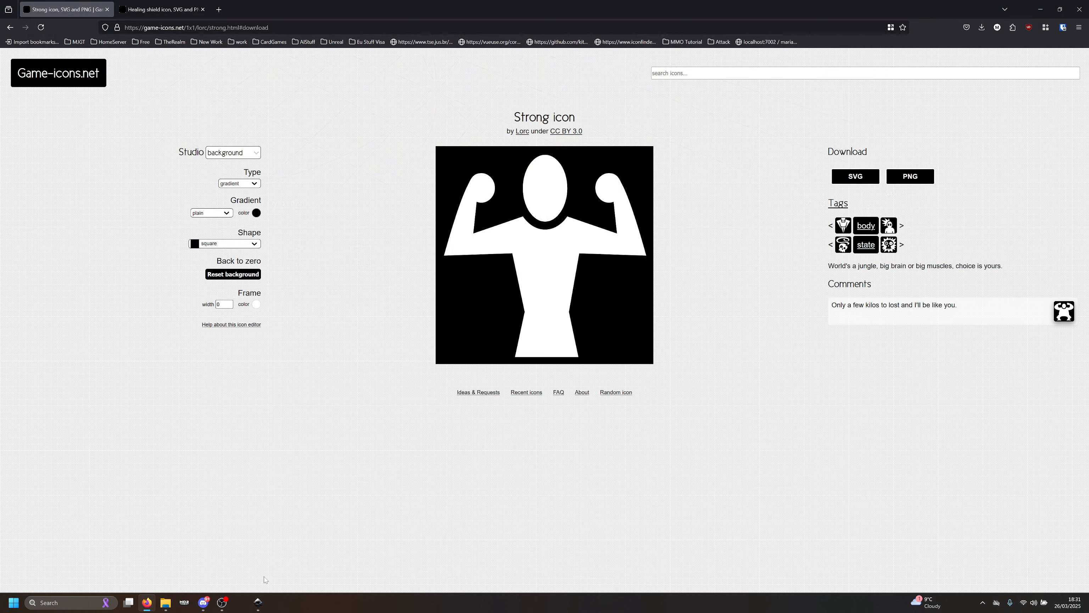
left_click(984, 603)
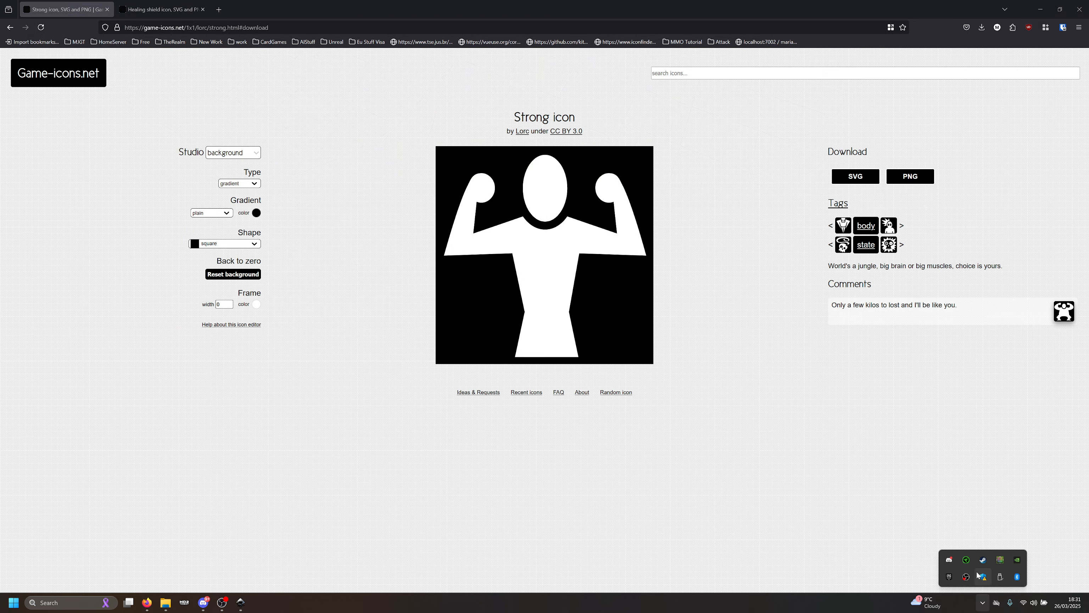
left_click(948, 578)
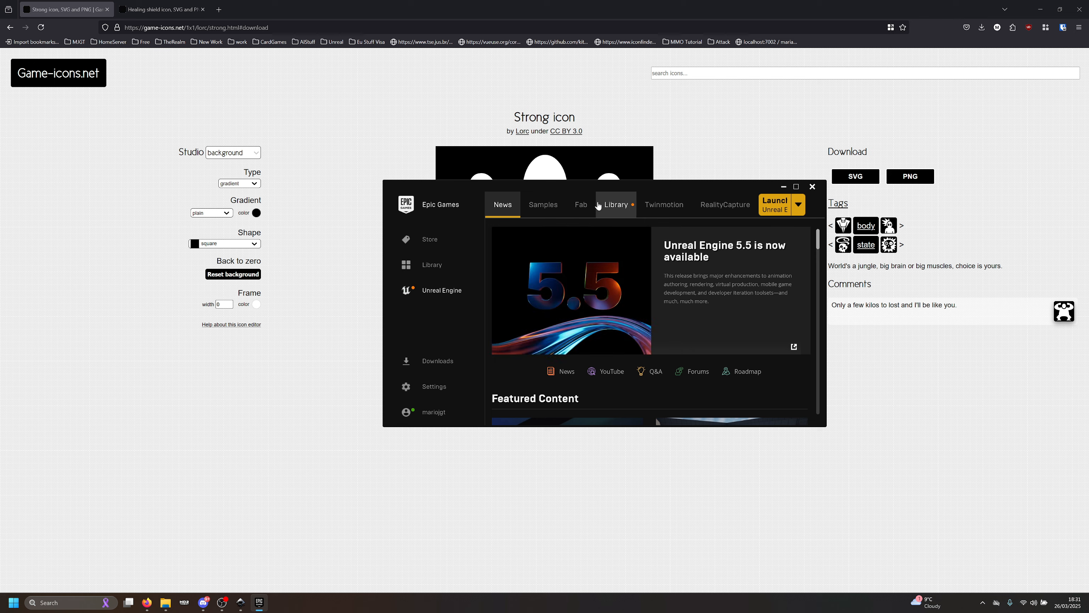
left_click(599, 206)
scroll(532, 365, "down", 1)
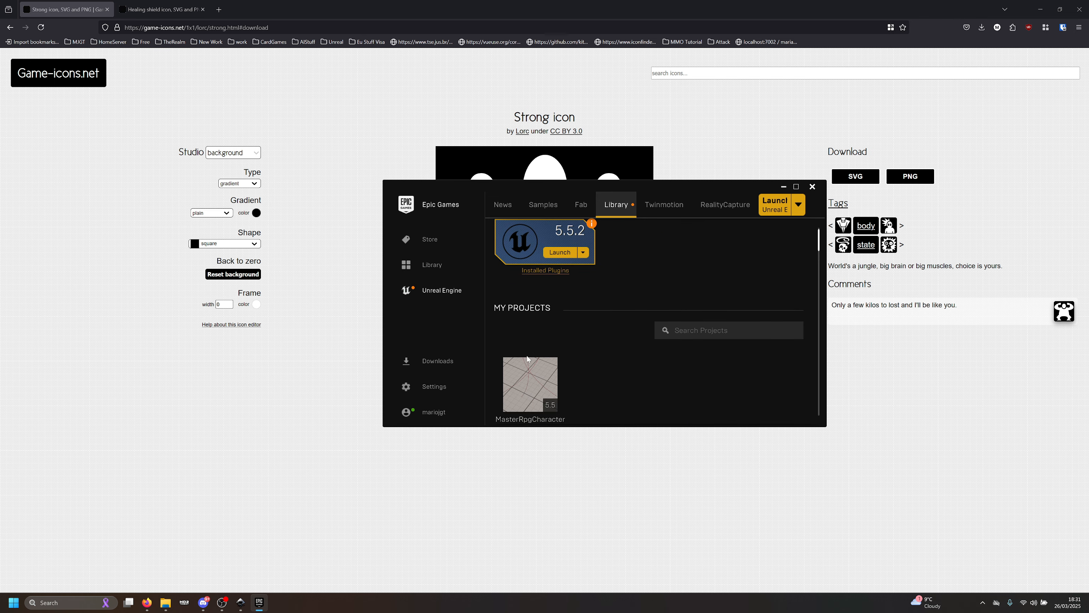
double_click(528, 379)
double_click(437, 188)
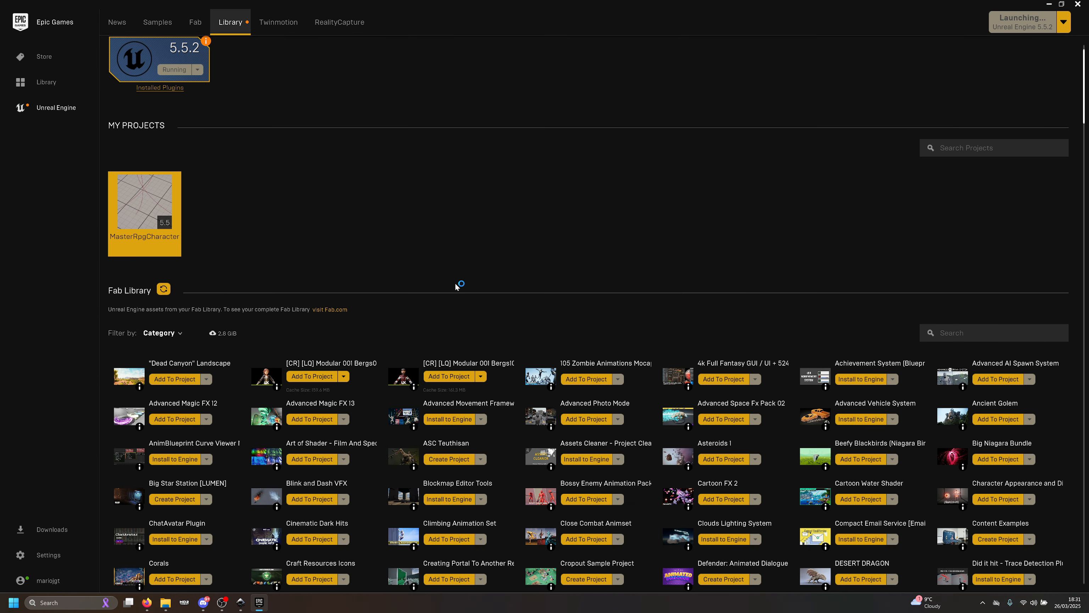